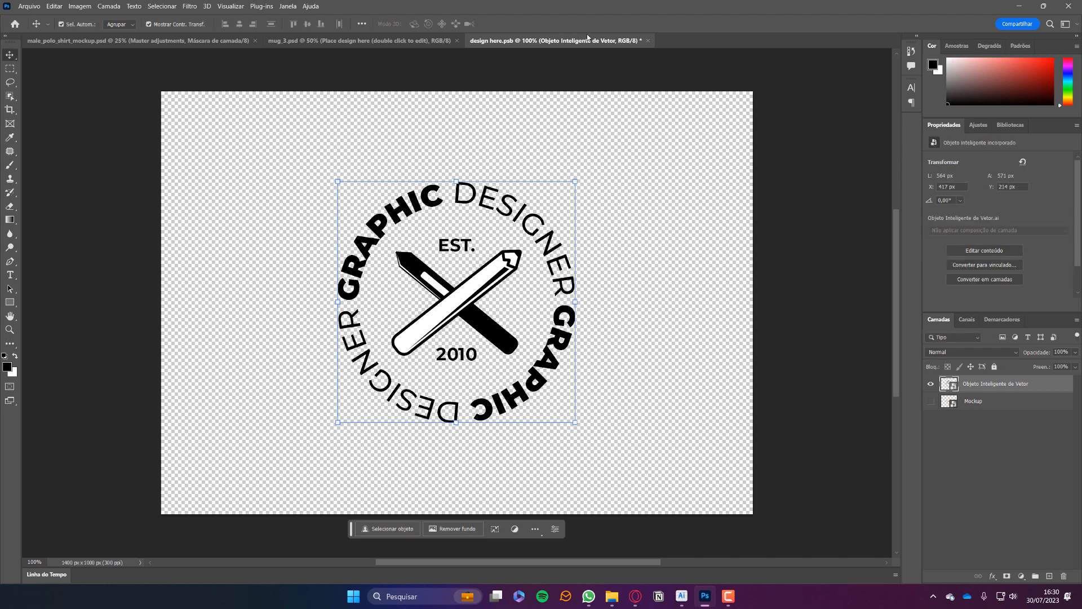
Save the logo tab into mug_3.psd, then reopen the Place design here smart object.
left_click(648, 41)
left_click(509, 225)
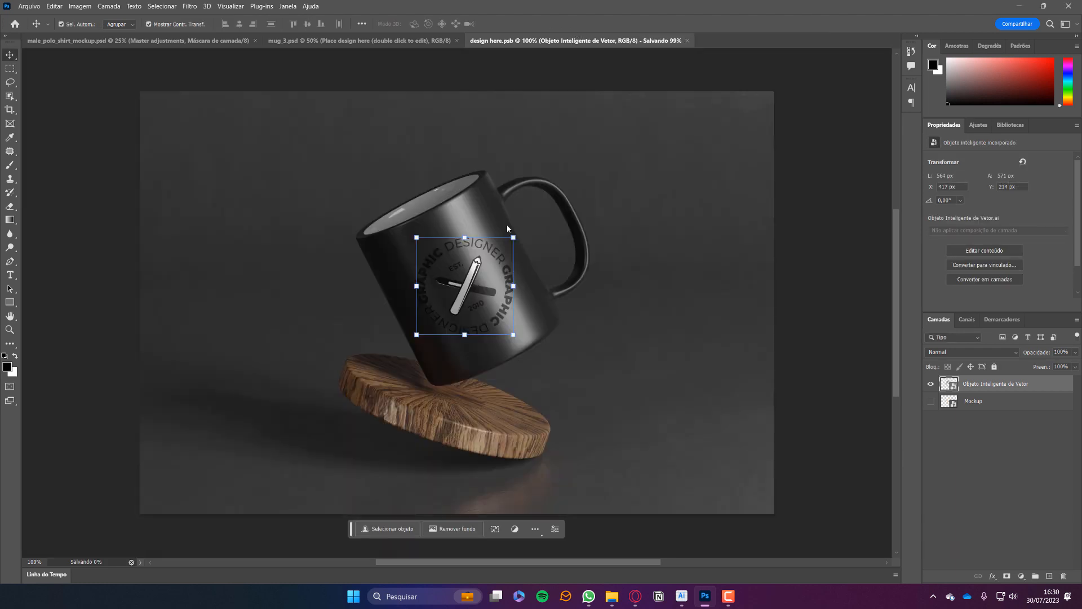
left_click(857, 279)
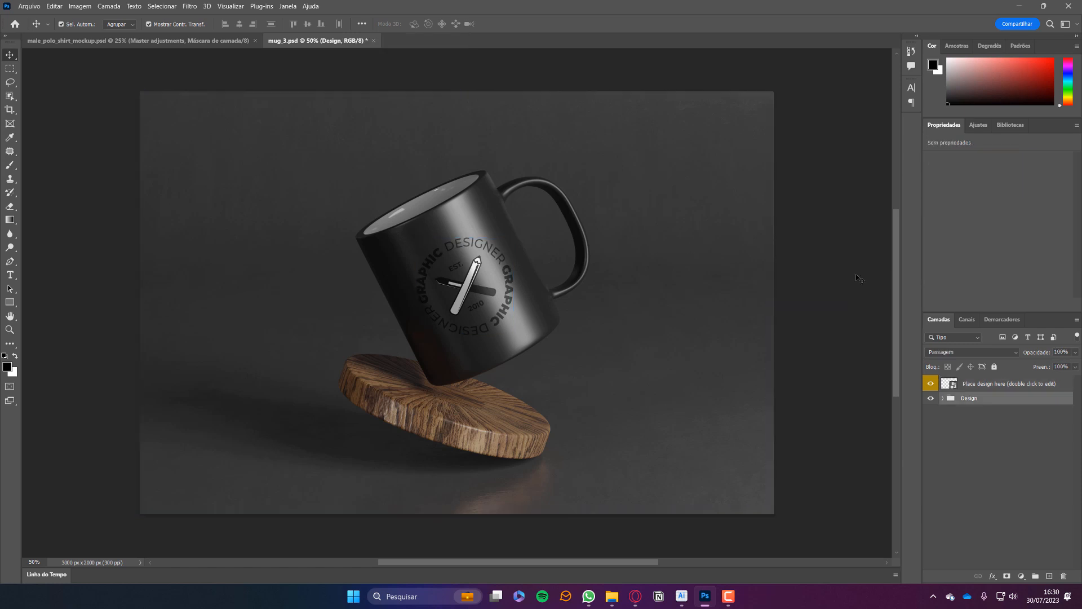
double_click(433, 262)
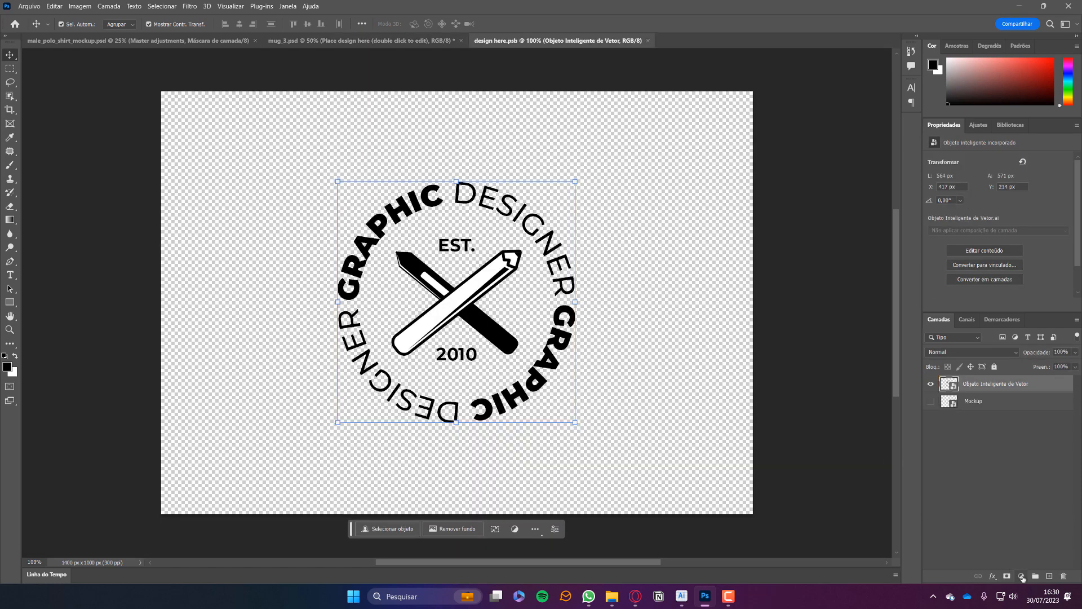
Add a white Color Overlay (Sobreposição de cor) effect to the mug logo.
left_click(1020, 575)
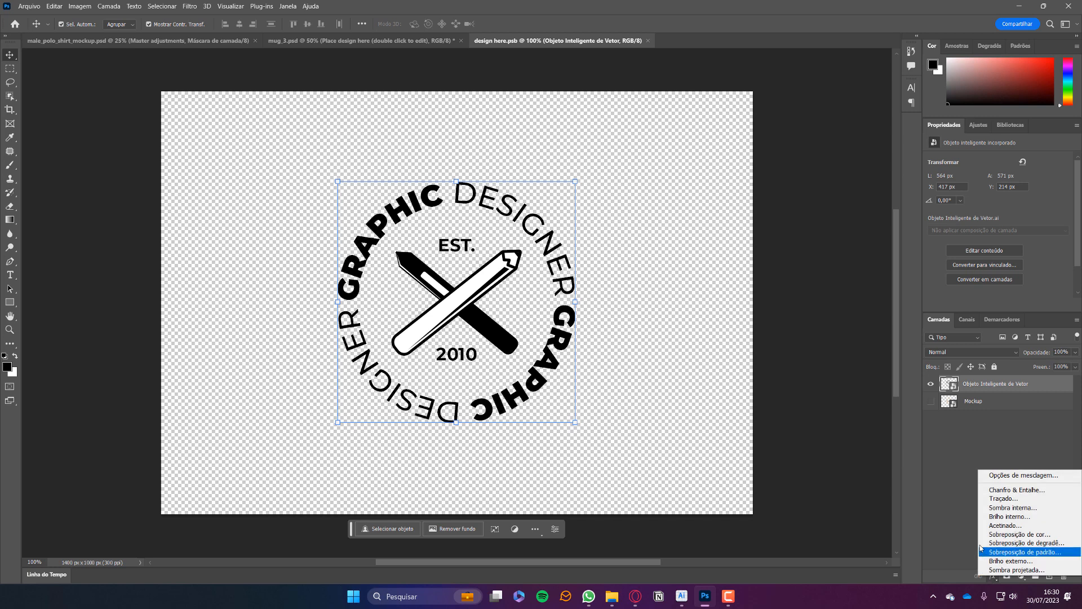
left_click(1021, 535)
left_click(932, 169)
left_click(600, 126)
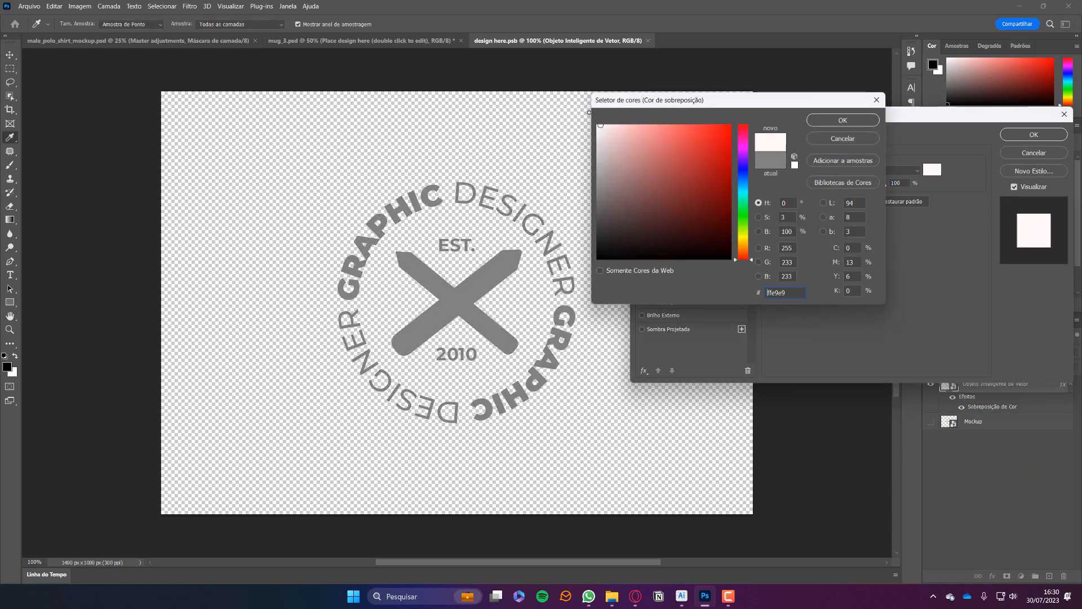
left_click(842, 120)
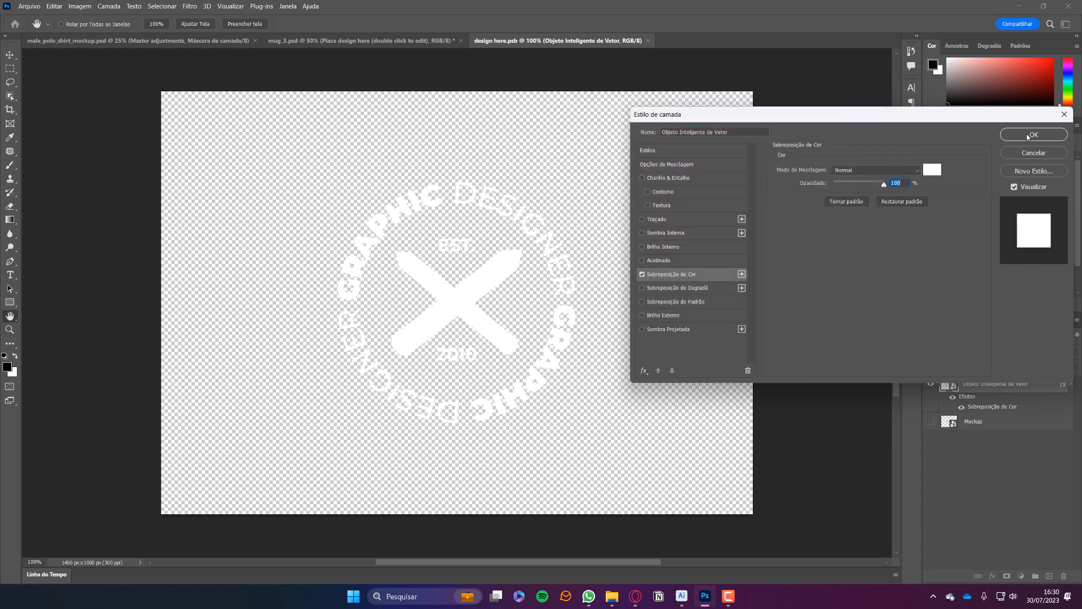
key("Return")
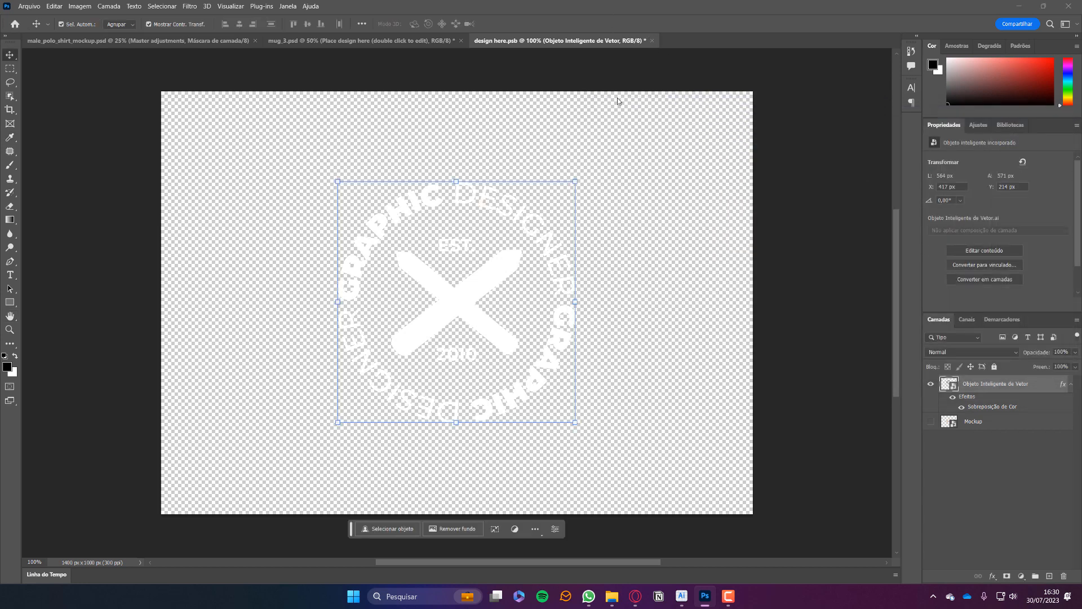
Close and save the logo smart object, then switch to male_polo_shirt_mockup.psd.
key("ctrl+w")
left_click(531, 224)
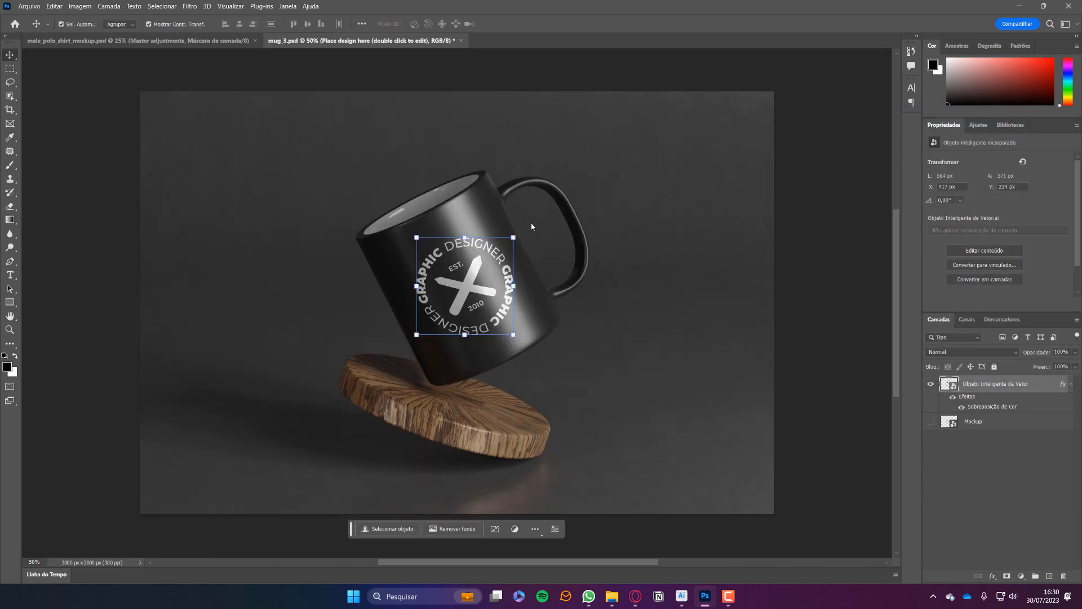
left_click(829, 192)
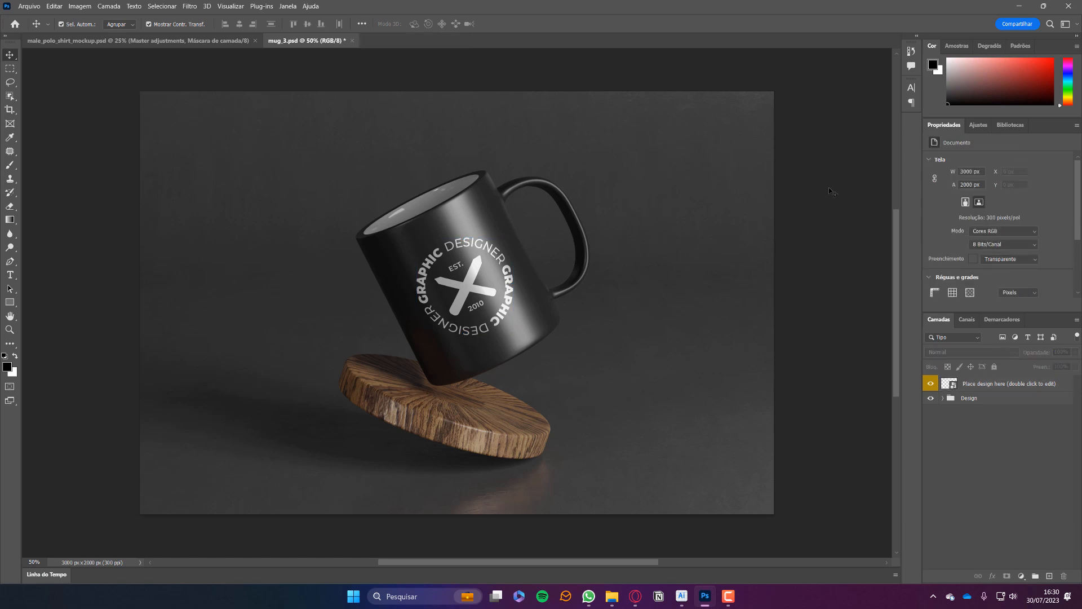
left_click(163, 40)
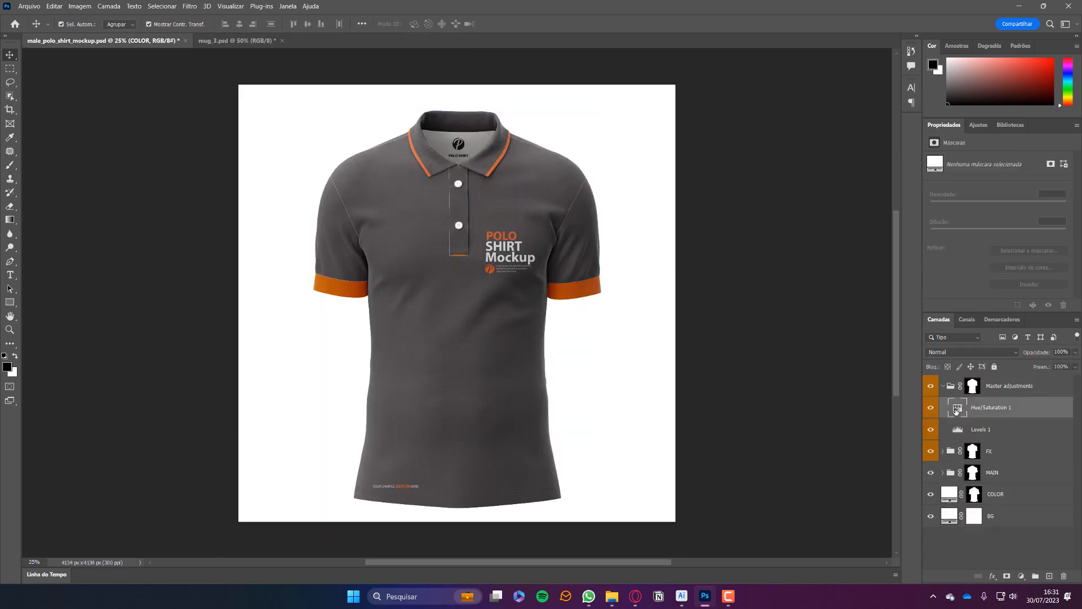
Drag Hue (Matiz) toward purple and lower Saturation (Saturação) for the polo's collar and cuff trim.
left_click_drag(997, 203, 958, 191)
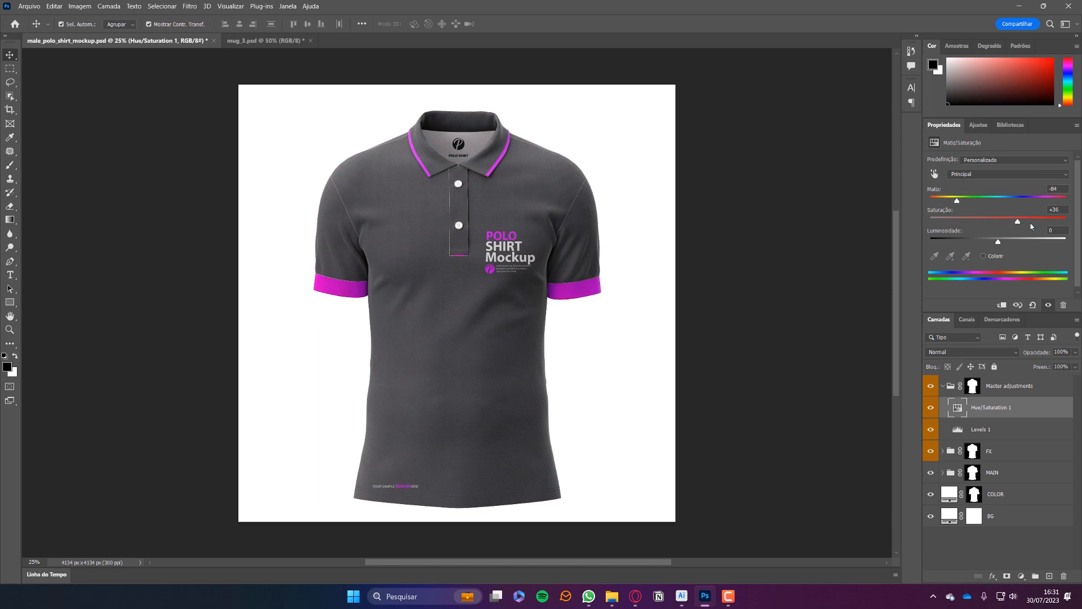
left_click_drag(1002, 226, 987, 206)
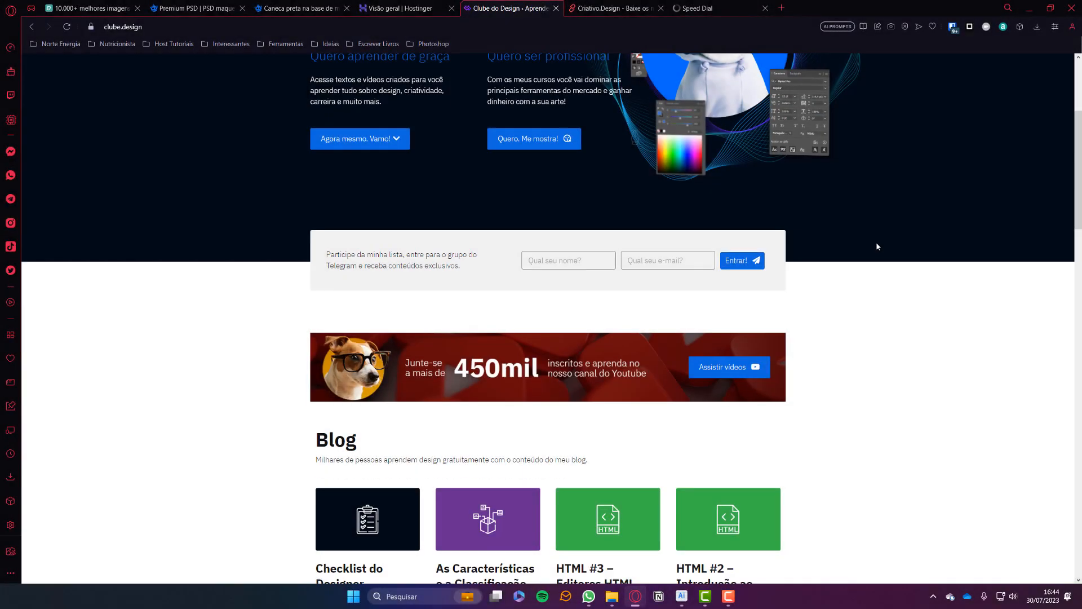
On Criativo.Design, open the free event ticket mockup page and click CLIQUE AQUI PARA BAIXAR.
scroll(874, 244, "down", 4)
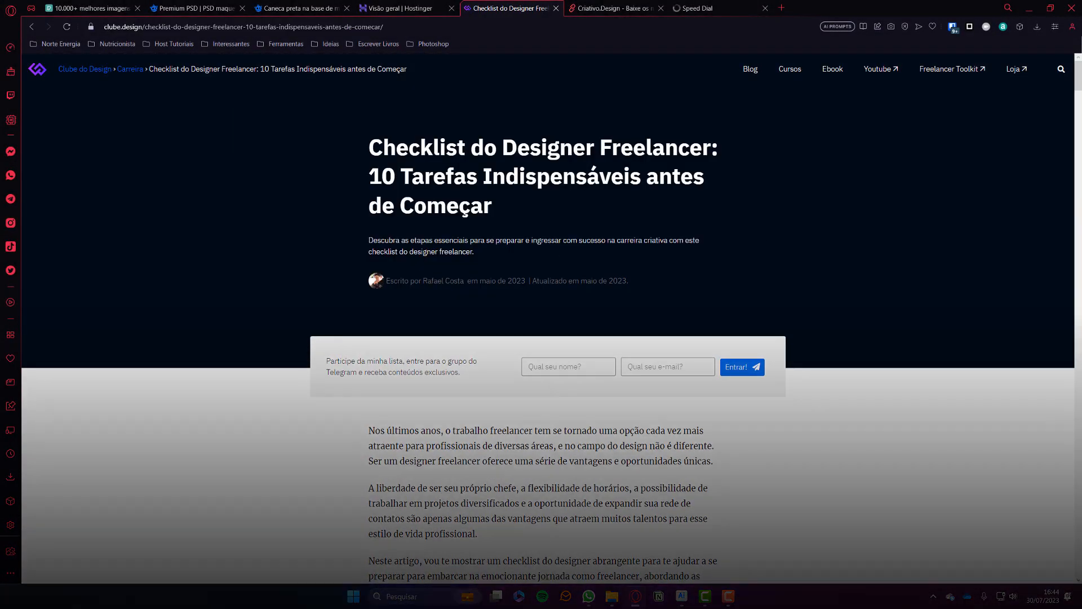
scroll(770, 238, "down", 5)
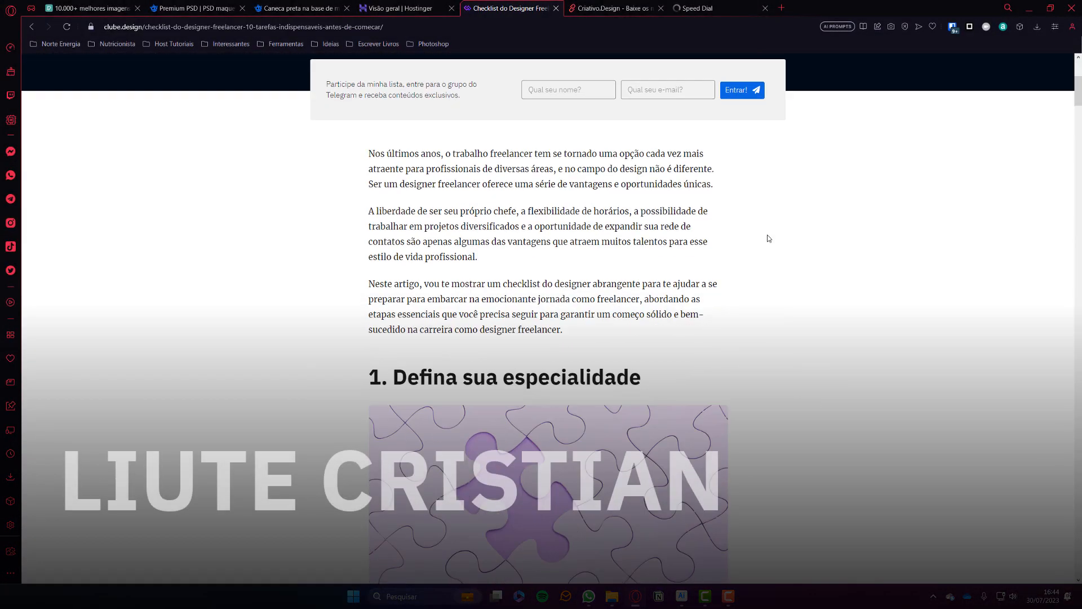
scroll(767, 238, "down", 4)
left_click(598, 9)
scroll(397, 306, "down", 4)
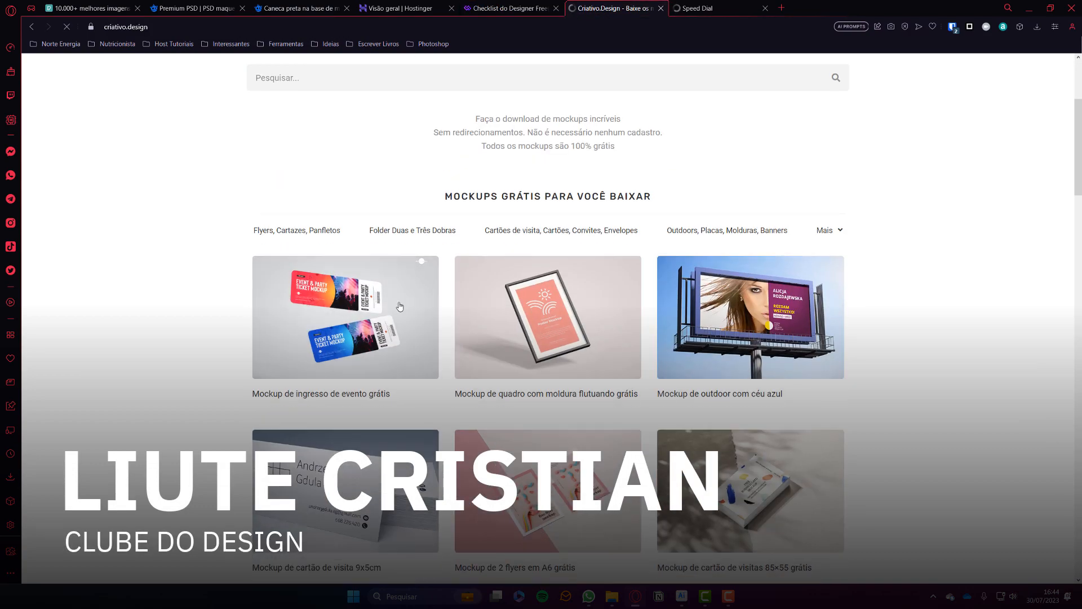
left_click(399, 306)
scroll(902, 212, "down", 4)
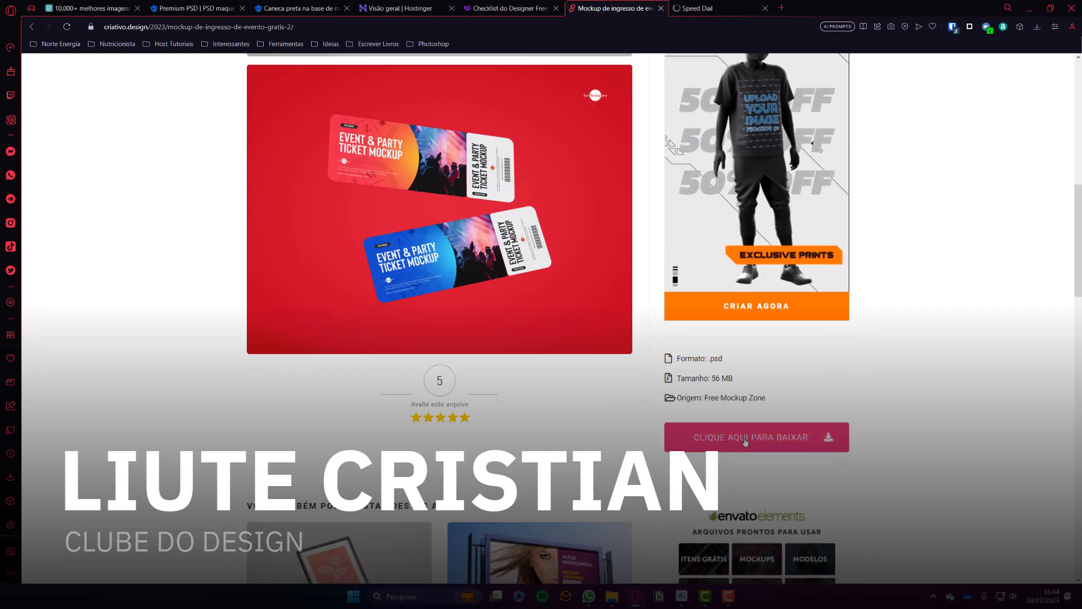
left_click(745, 437)
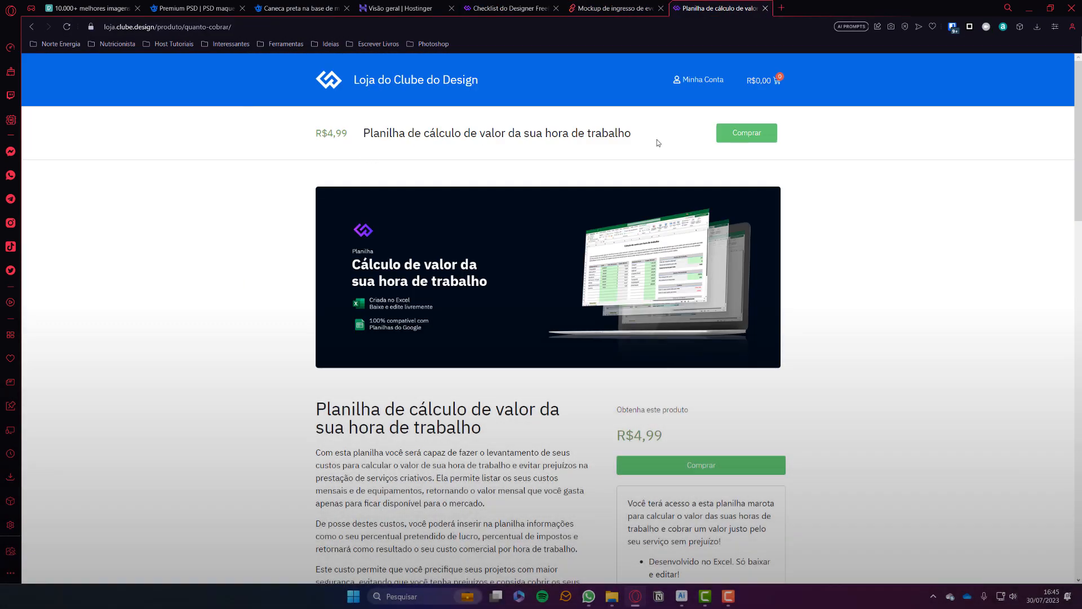
scroll(677, 226, "down", 5)
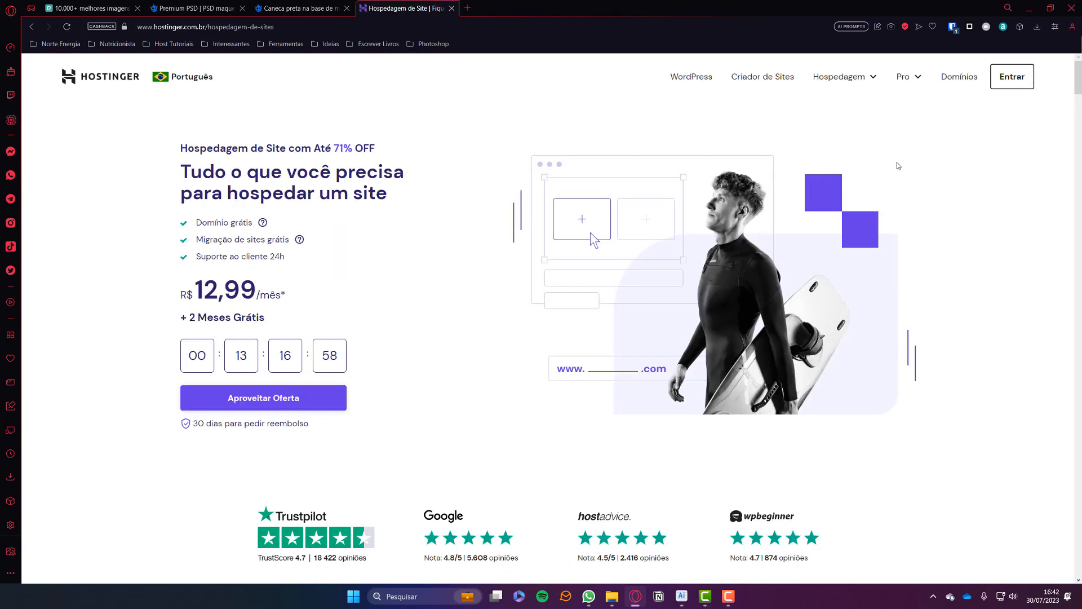
Add Hostinger's Business website hosting plan to the cart with 12-month billing.
mouse_move(868, 78)
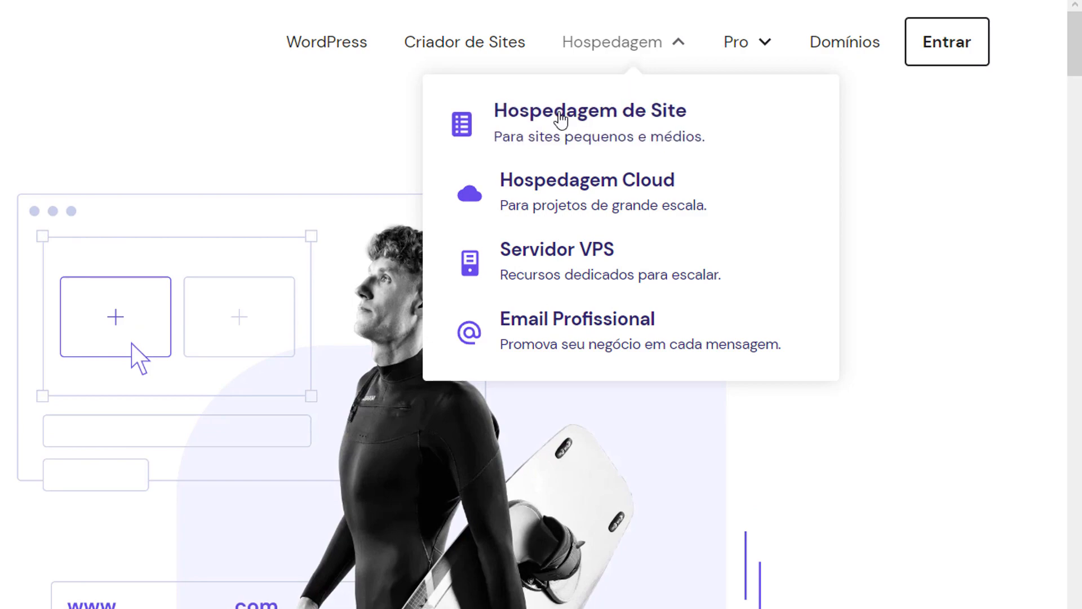
left_click(561, 118)
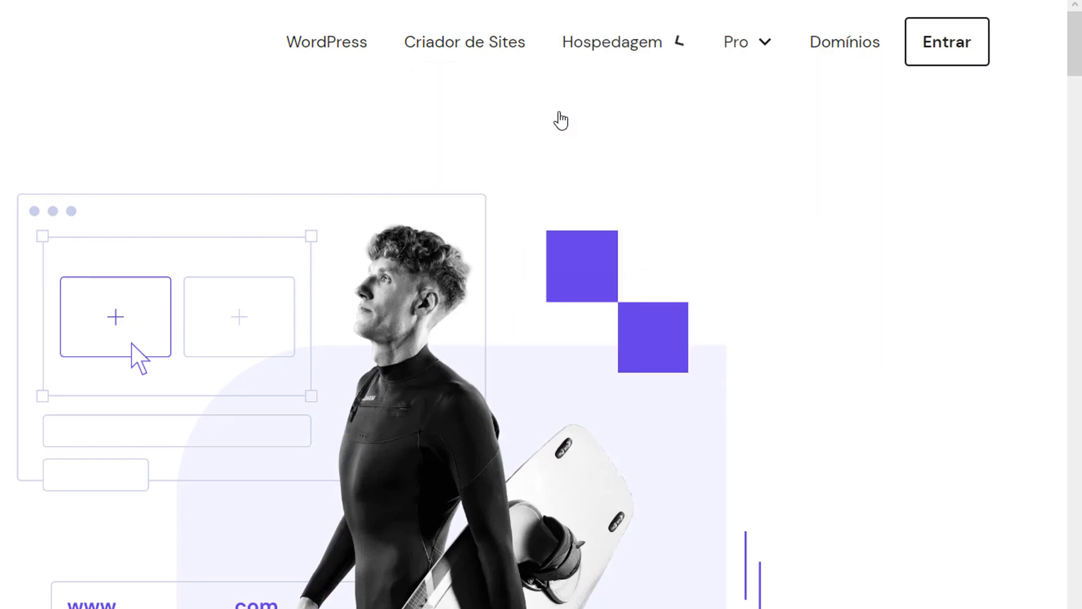
scroll(350, 347, "down", 2)
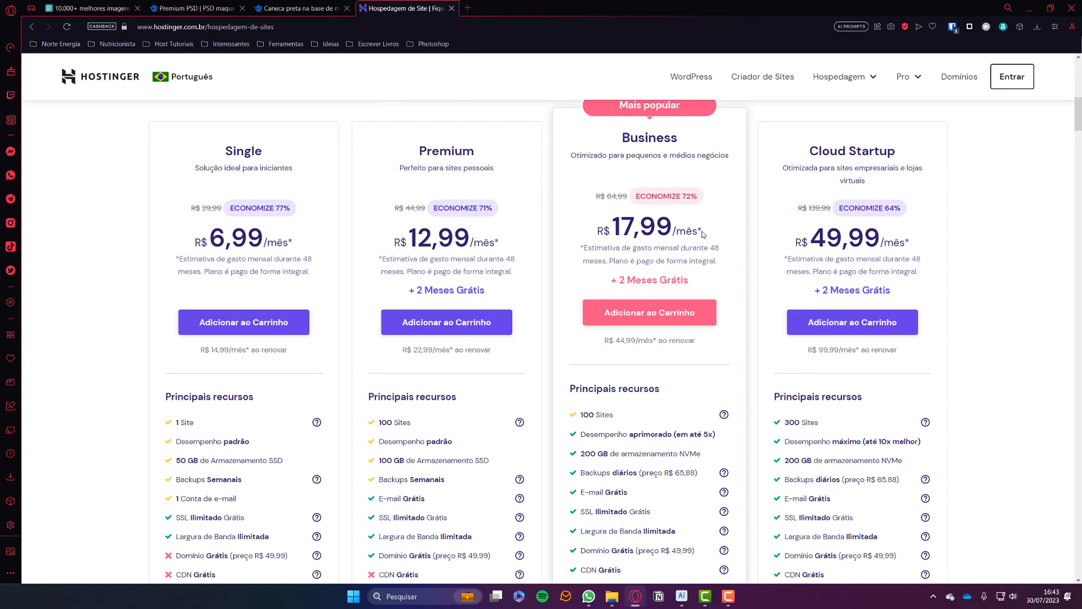
scroll(703, 234, "down", 1)
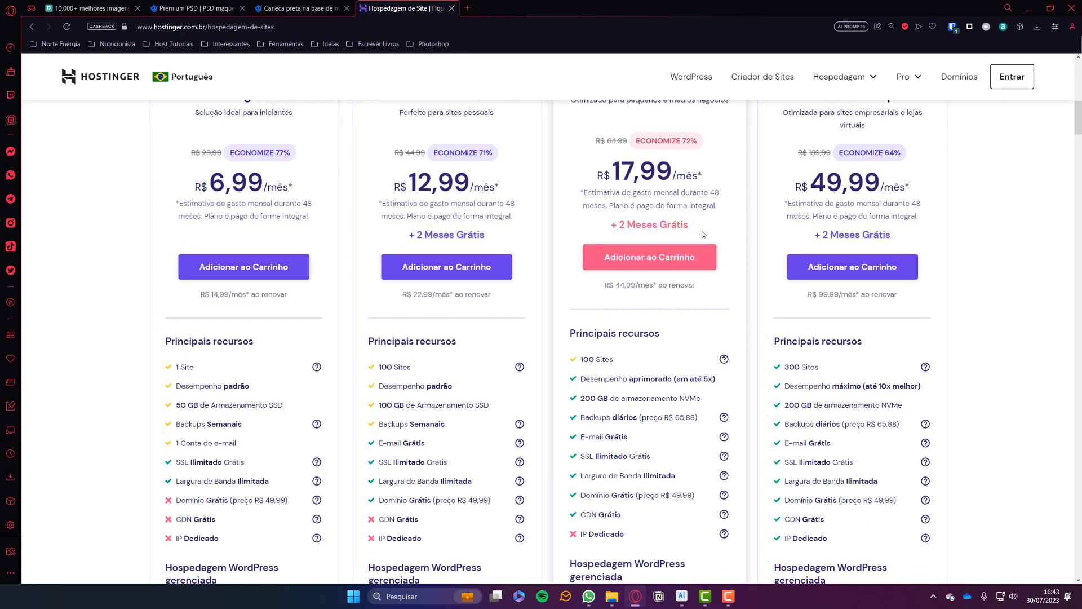
left_click(656, 261)
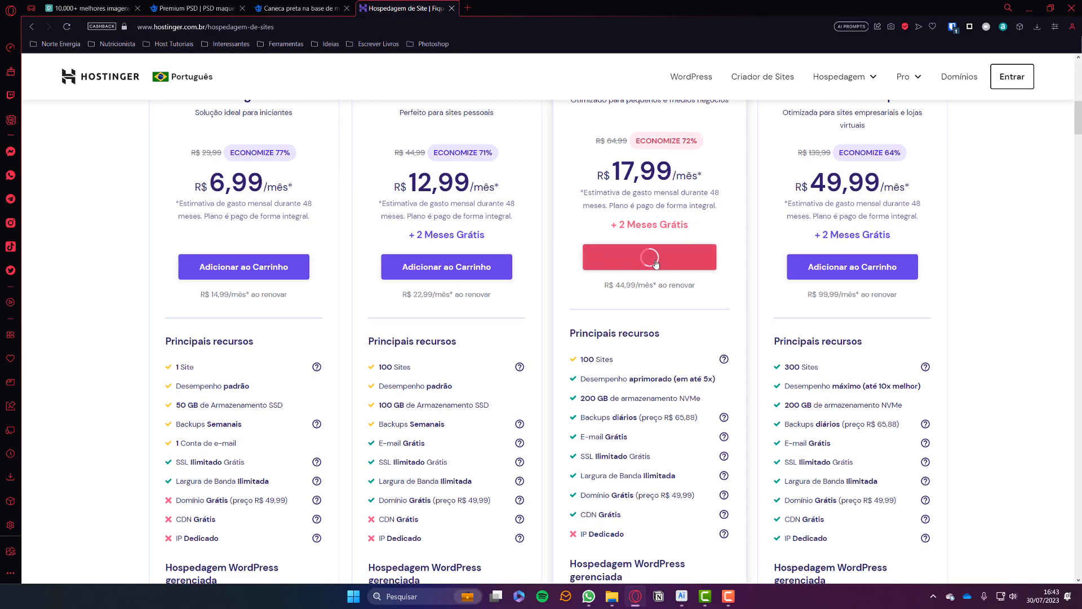
scroll(656, 264, "down", 3)
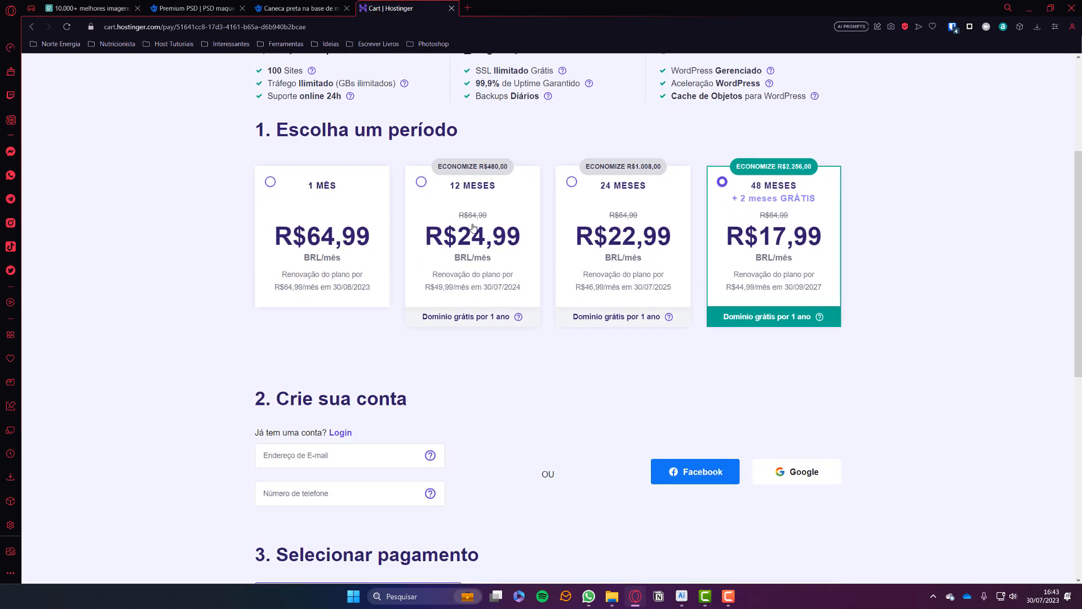
left_click(422, 182)
Send a welcome e-mail to the recipient address: 'Bem-vindo!' and 'Obrigado por se inscrever!'.
scroll(539, 265, "down", 6)
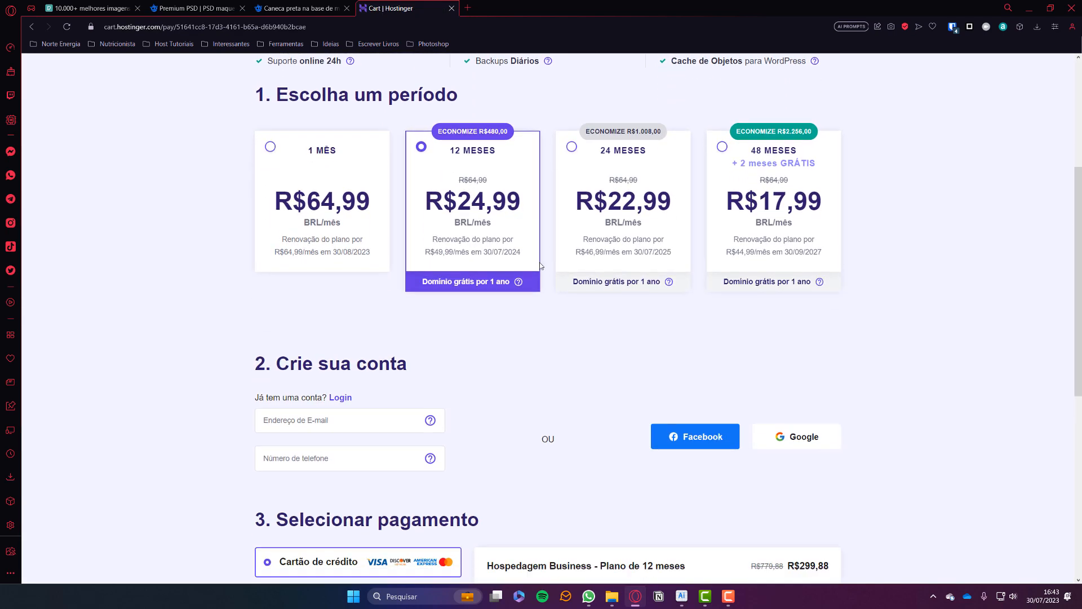
scroll(540, 265, "down", 3)
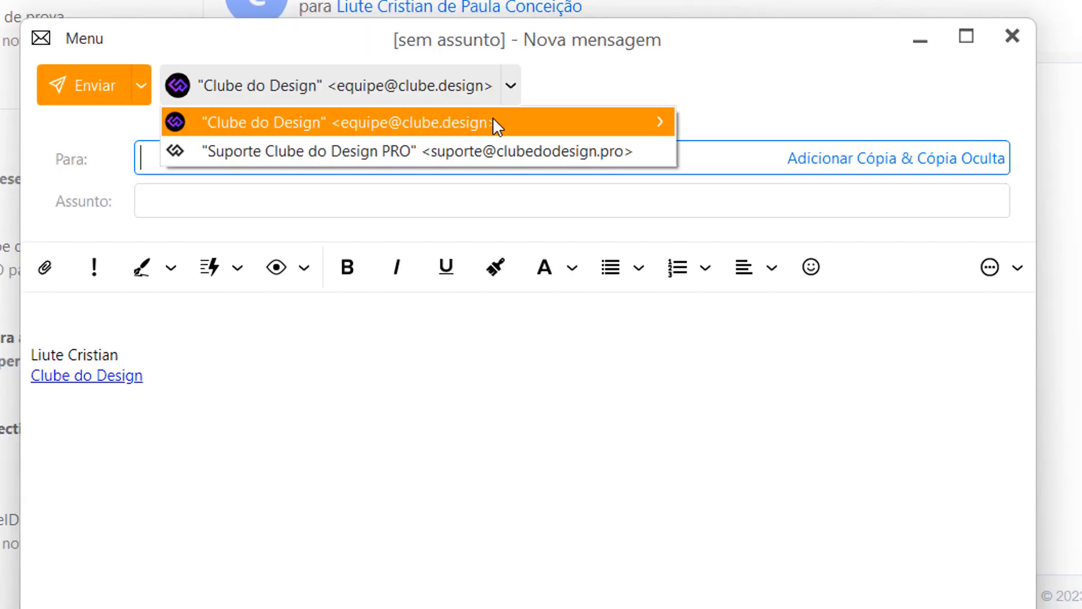
left_click(533, 133)
key("Tab")
type("Bem-vindo!")
left_click(82, 309)
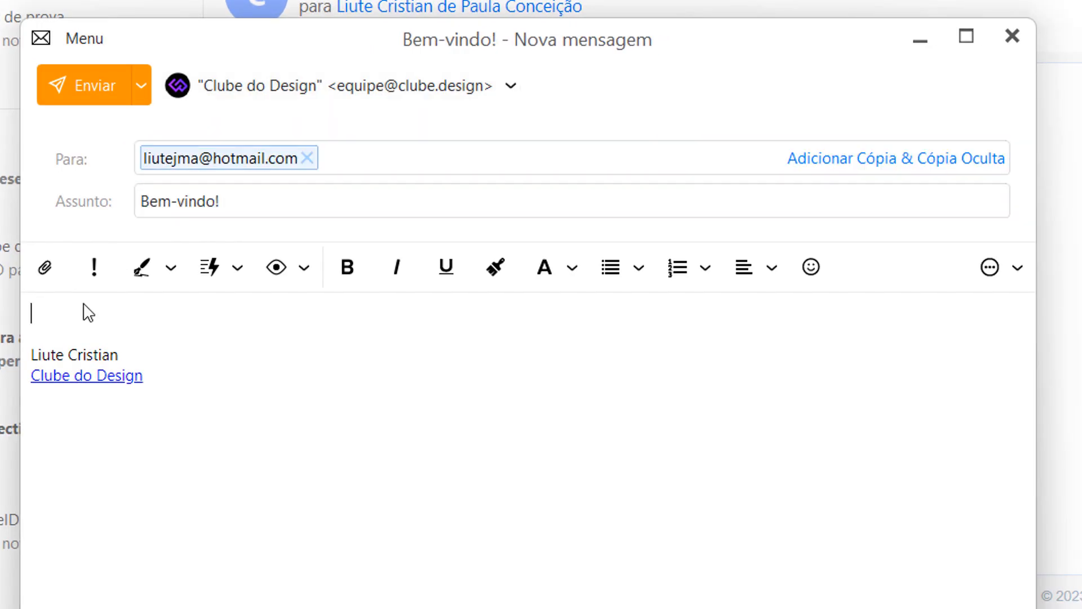
type("Obrigado por se inscrever!")
left_click(84, 85)
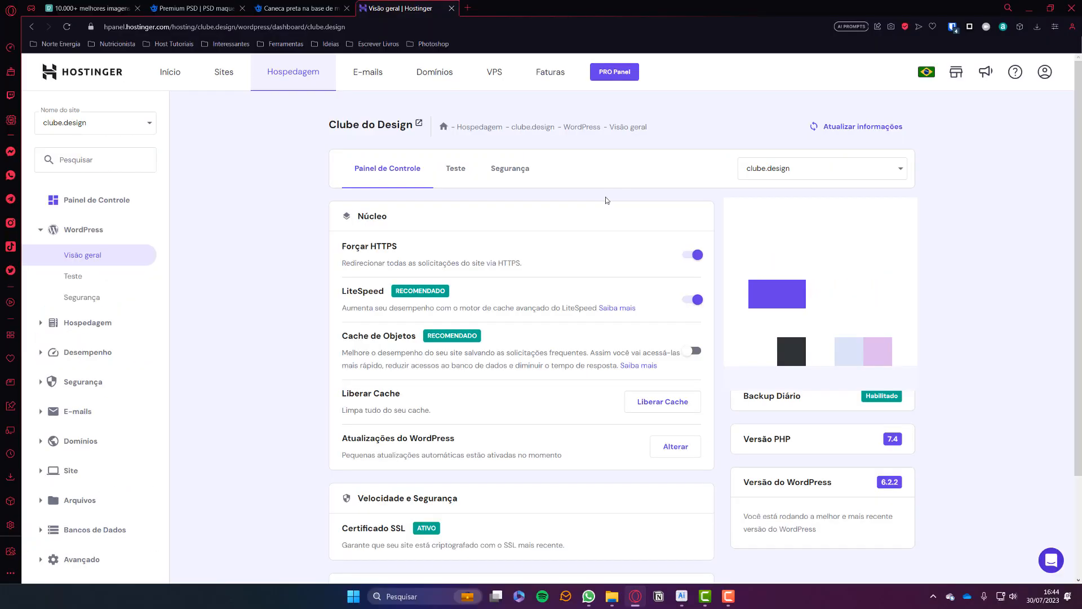
Apply the CLUBEDODESIGN coupon, bringing the cart total to R$278,89.
scroll(587, 231, "down", 2)
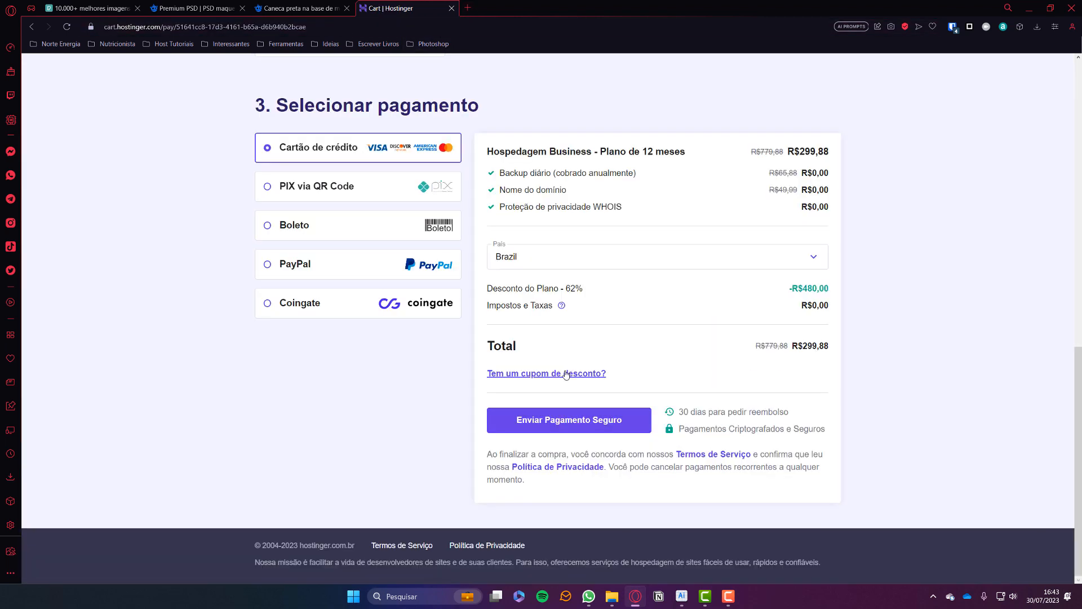
left_click(543, 404)
type("CLUBEDODESIGN")
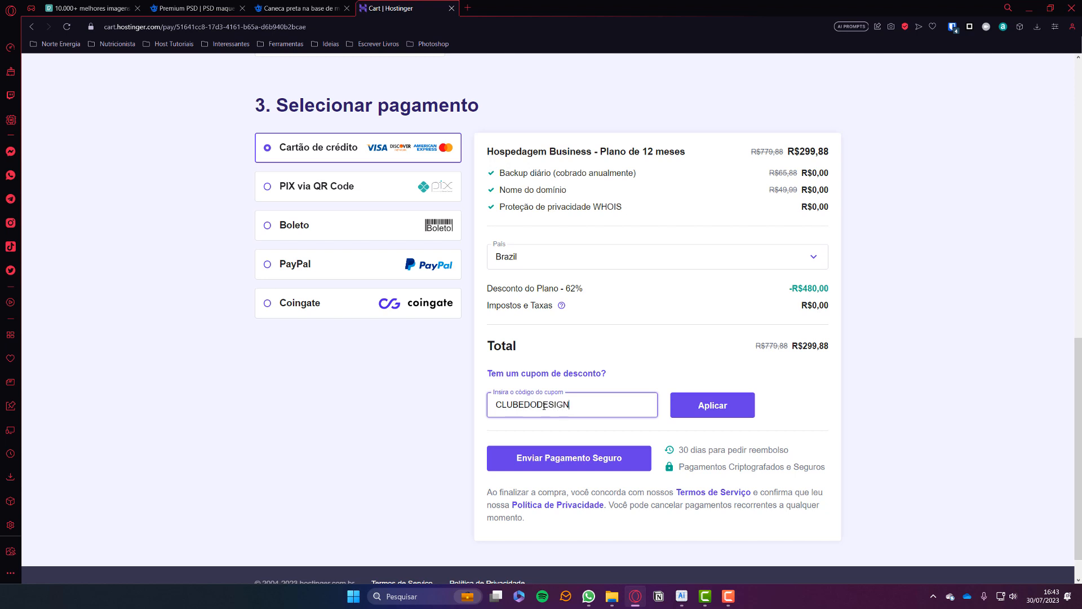
key("Return")
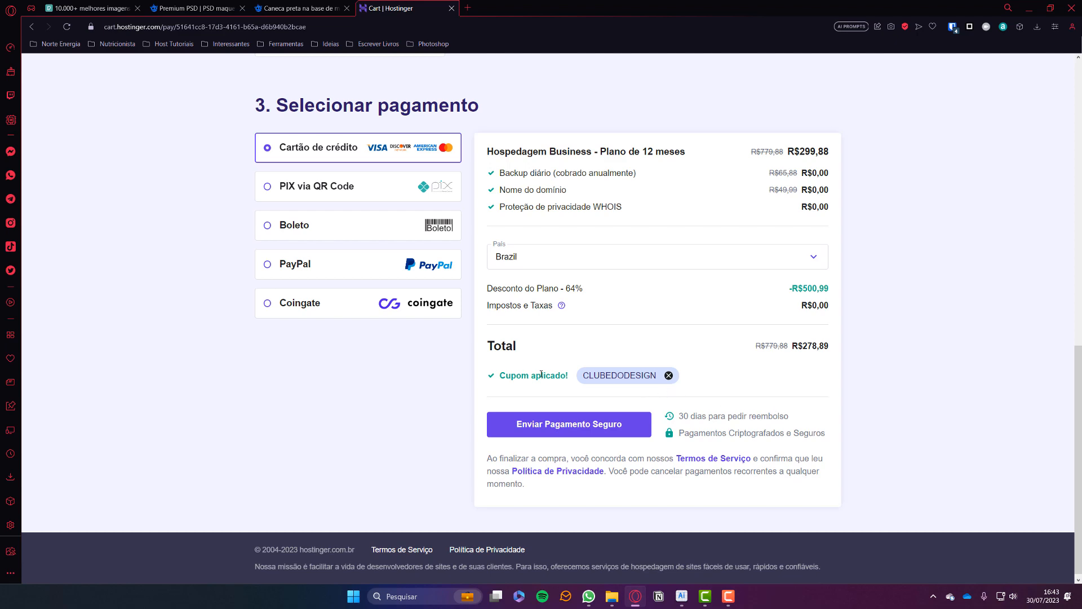
scroll(878, 401, "up", 12)
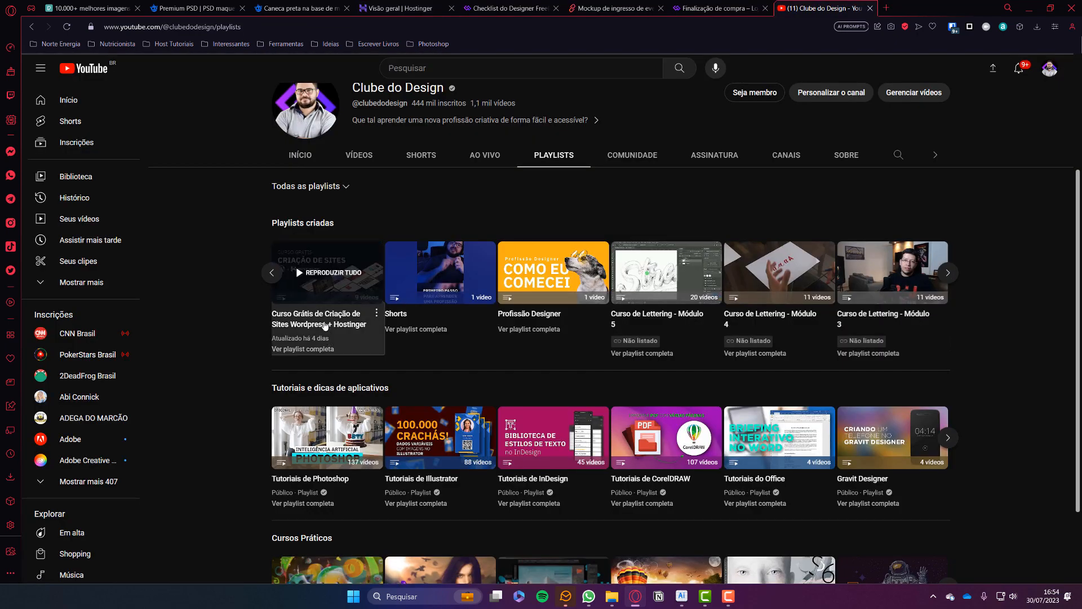
left_click(328, 340)
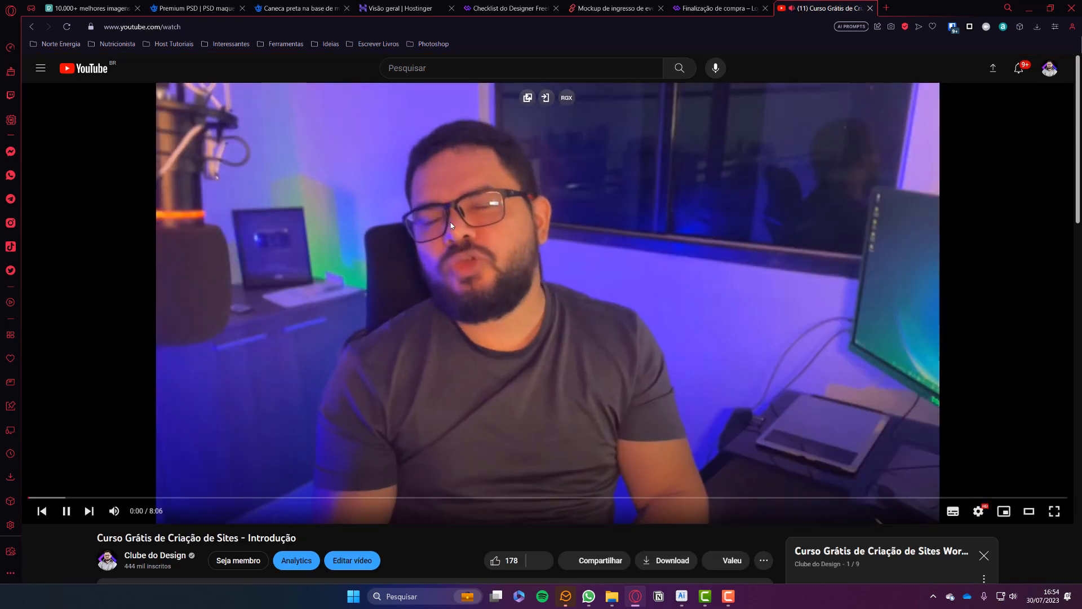
scroll(657, 258, "down", 5)
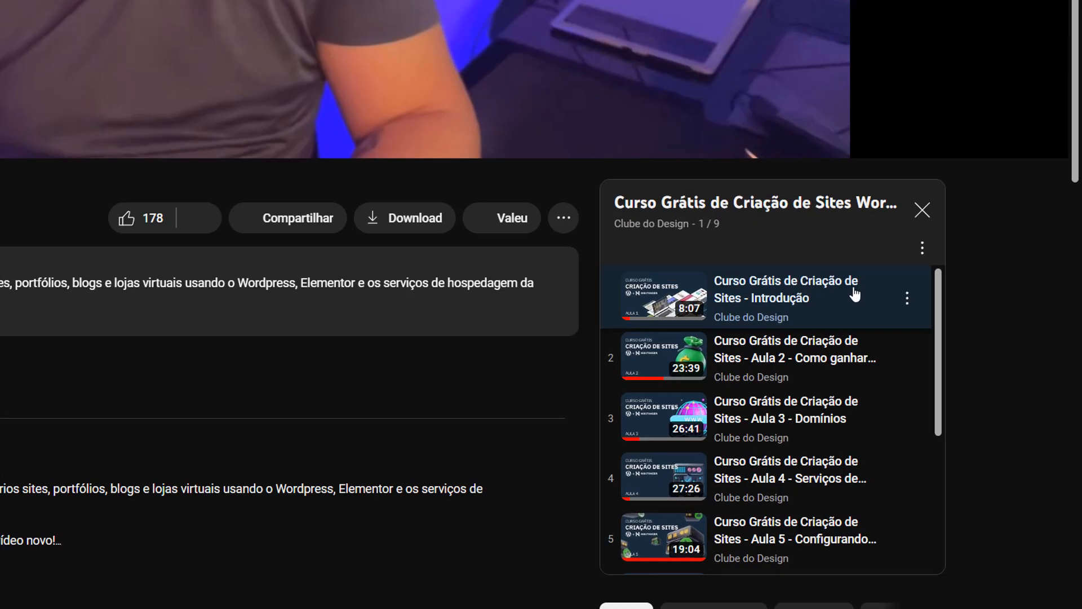
scroll(941, 372, "down", 2)
scroll(657, 379, "down", 3)
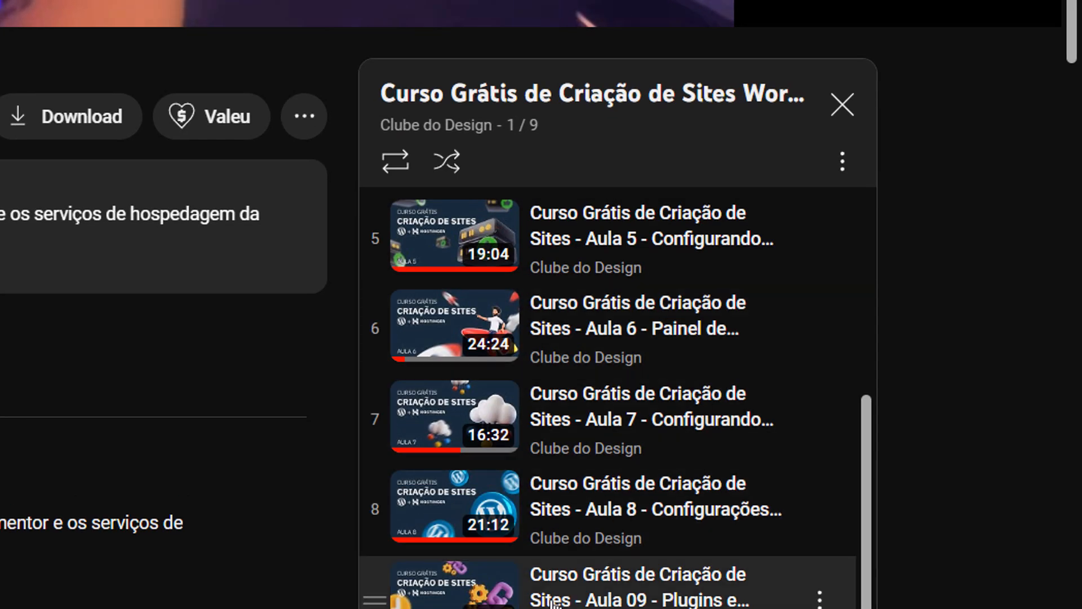
scroll(635, 552, "up", 5)
scroll(893, 481, "up", 5)
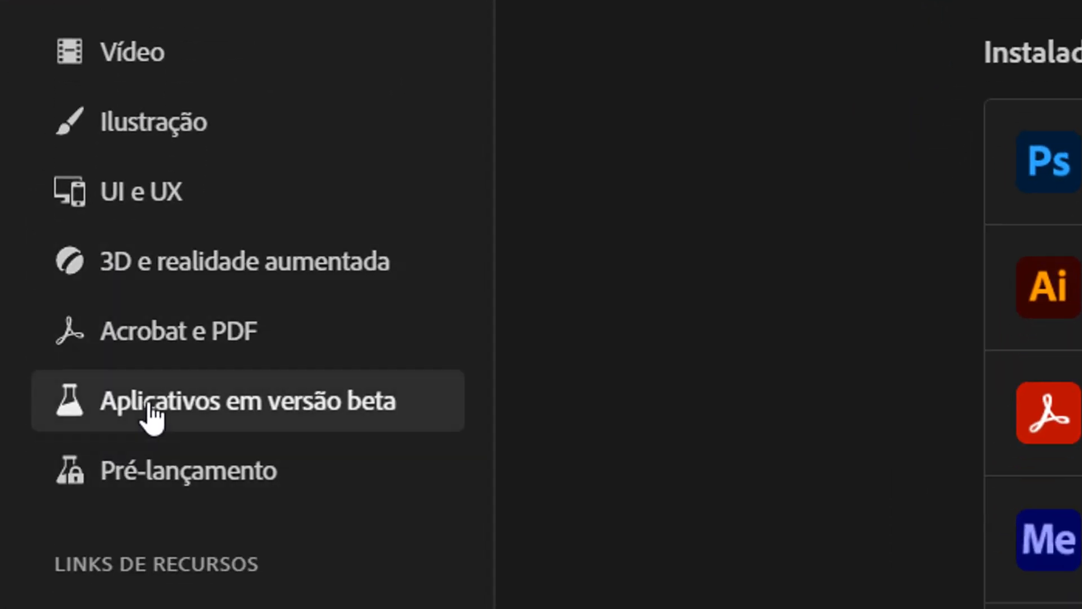
Install Illustrator (Beta) from the Creative Cloud beta apps list and open it.
left_click(399, 422)
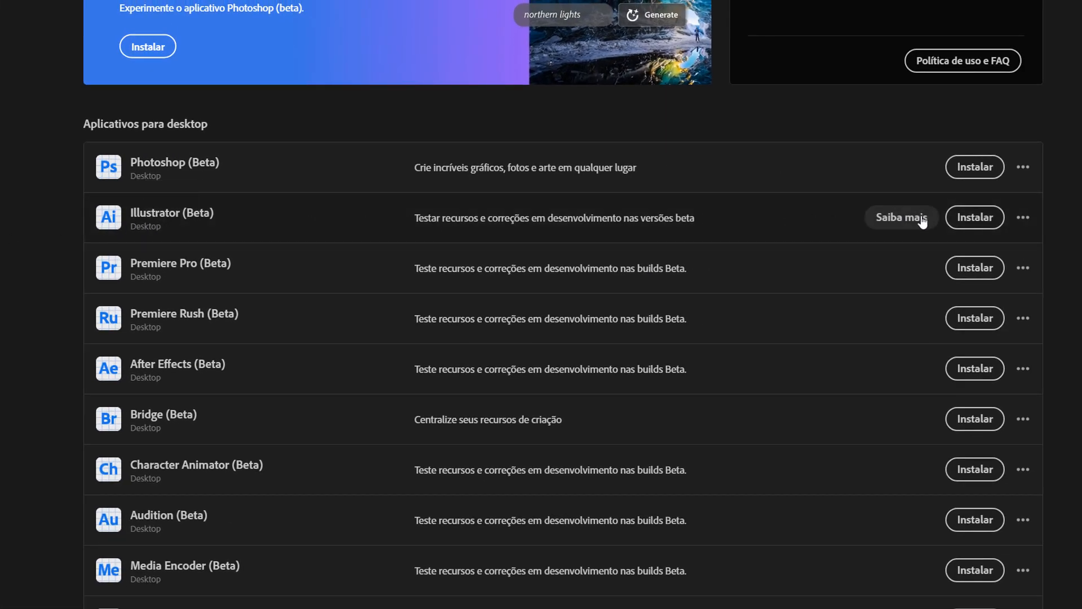
left_click(990, 225)
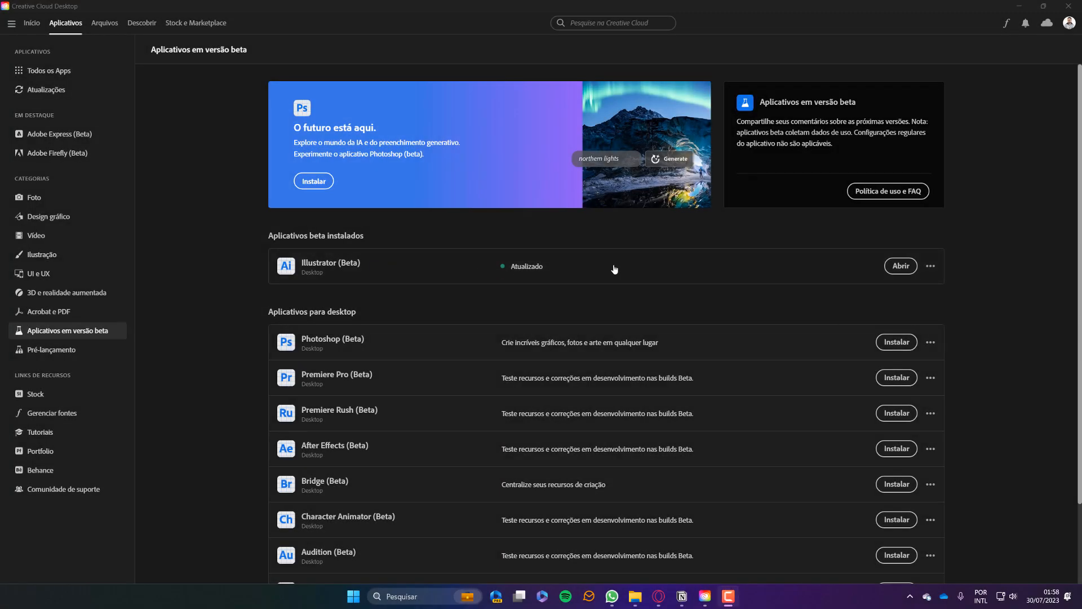
left_click(900, 266)
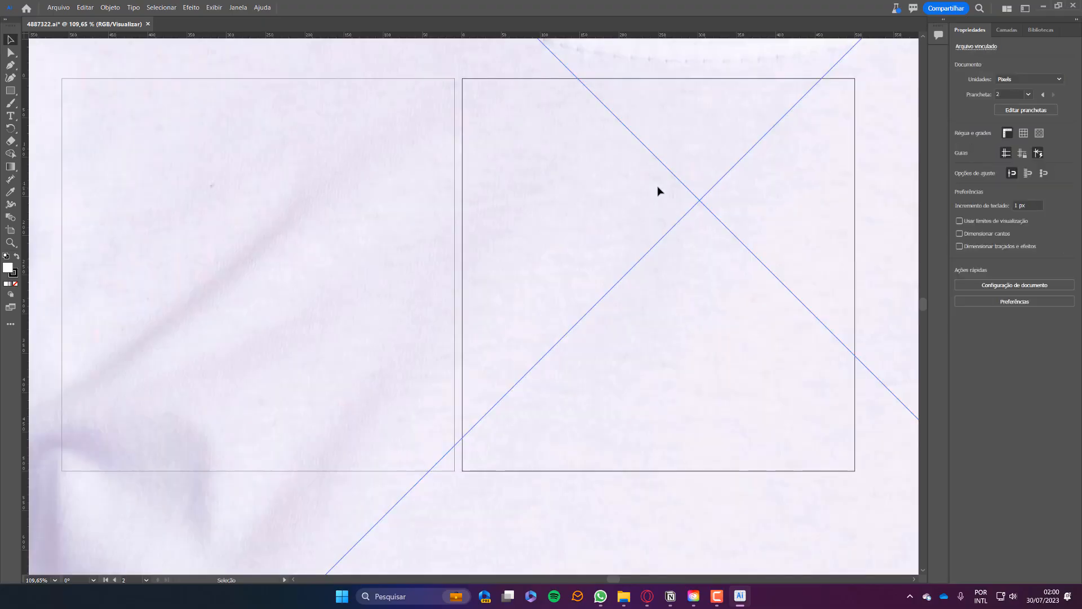
Scale the T-shirt photo proportionally to 500 px height and align it to the artboard.
left_click(1064, 84)
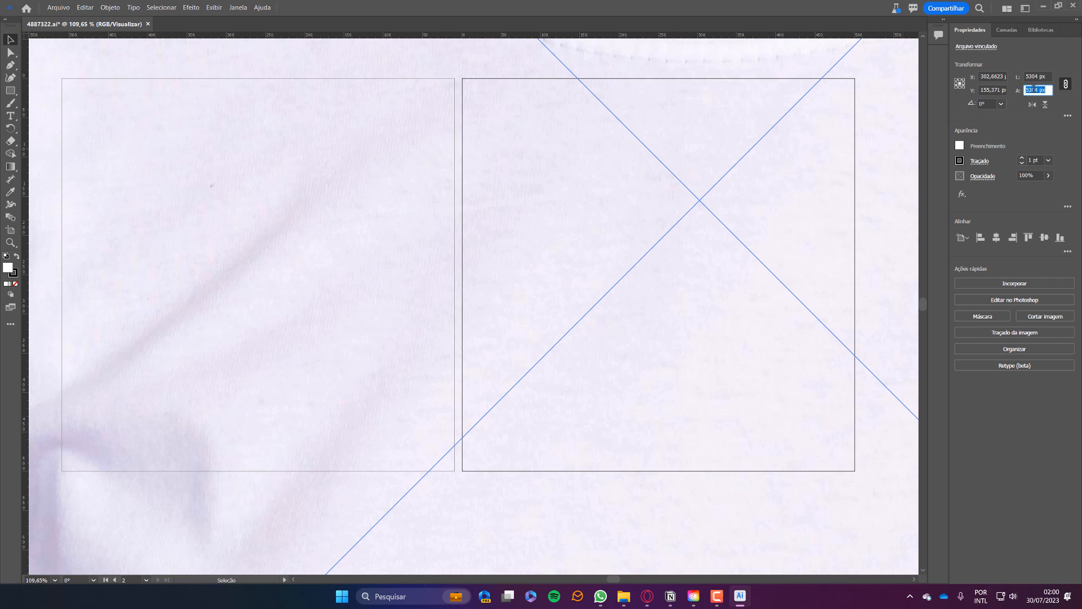
left_click(1033, 89)
type("500")
key("Return")
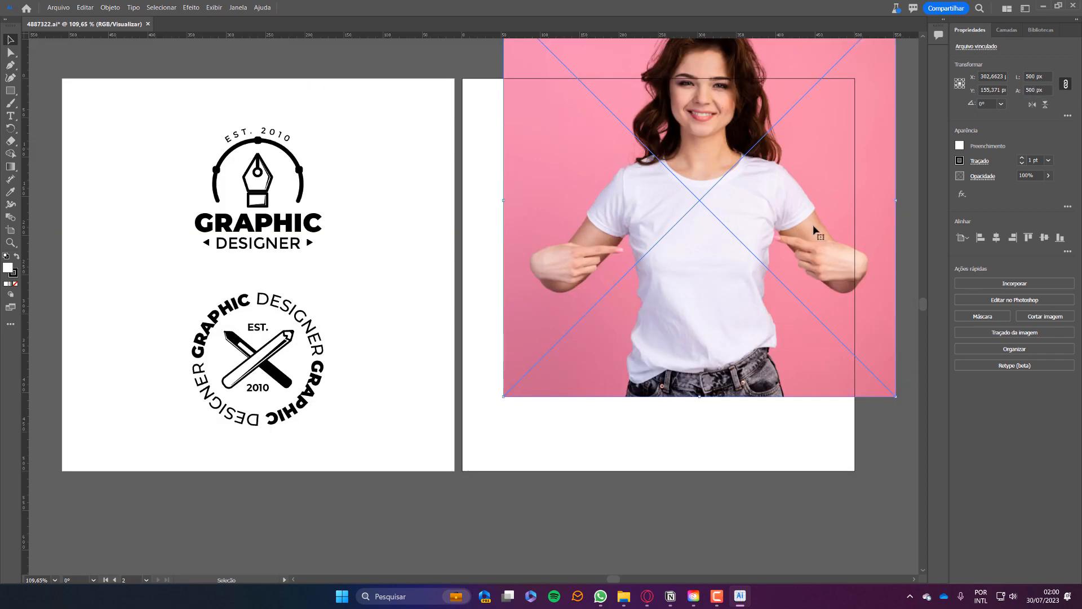
left_click(981, 237)
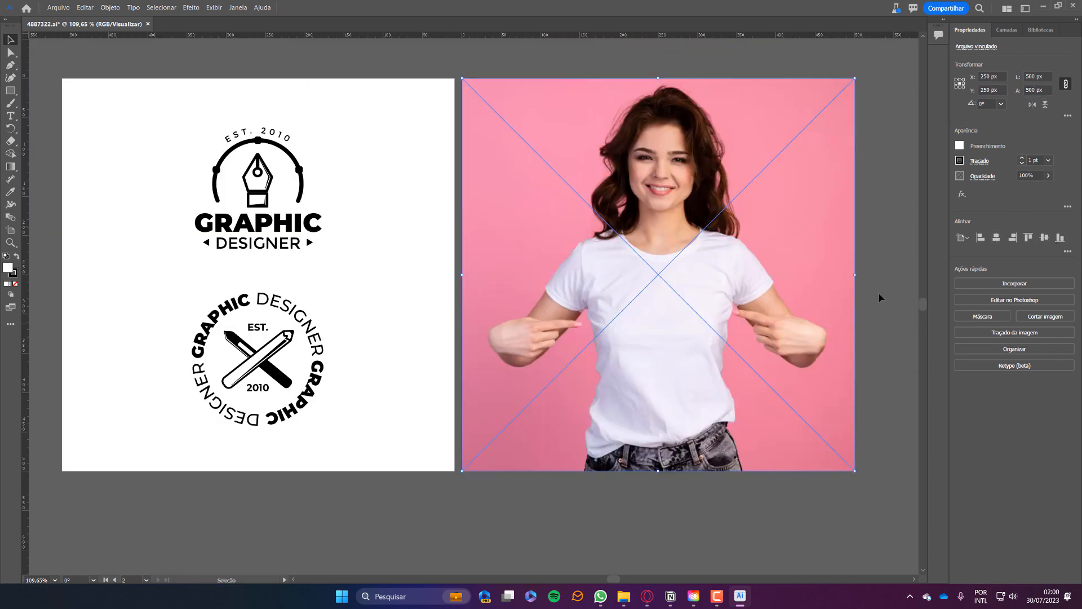
left_click(879, 297)
Alt-drag a copy of the top logo onto the shirt's chest and add the photo to the selection.
left_click(261, 201)
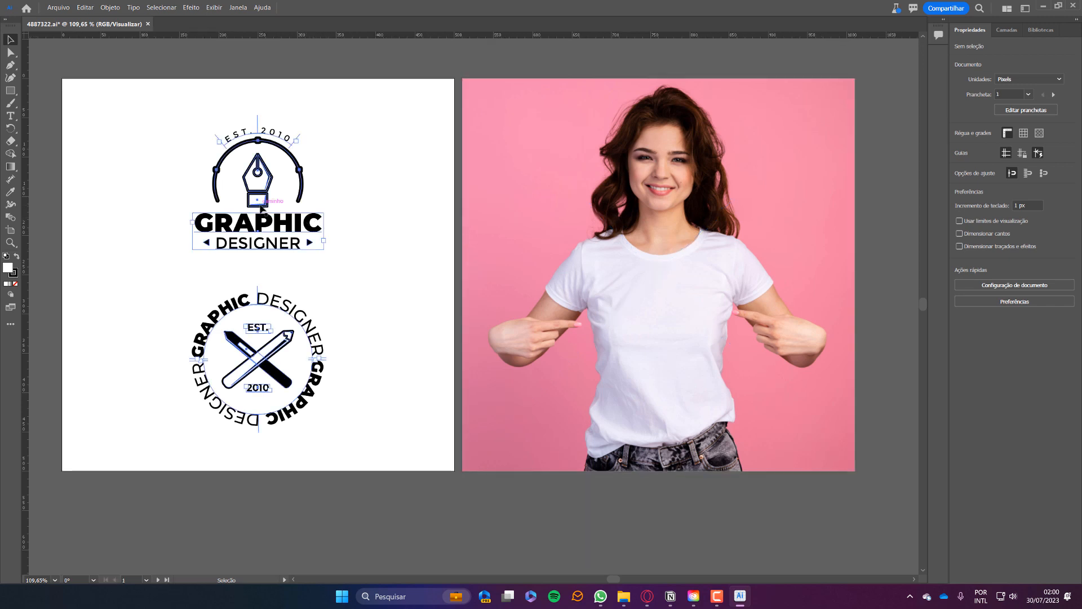
left_click(261, 201)
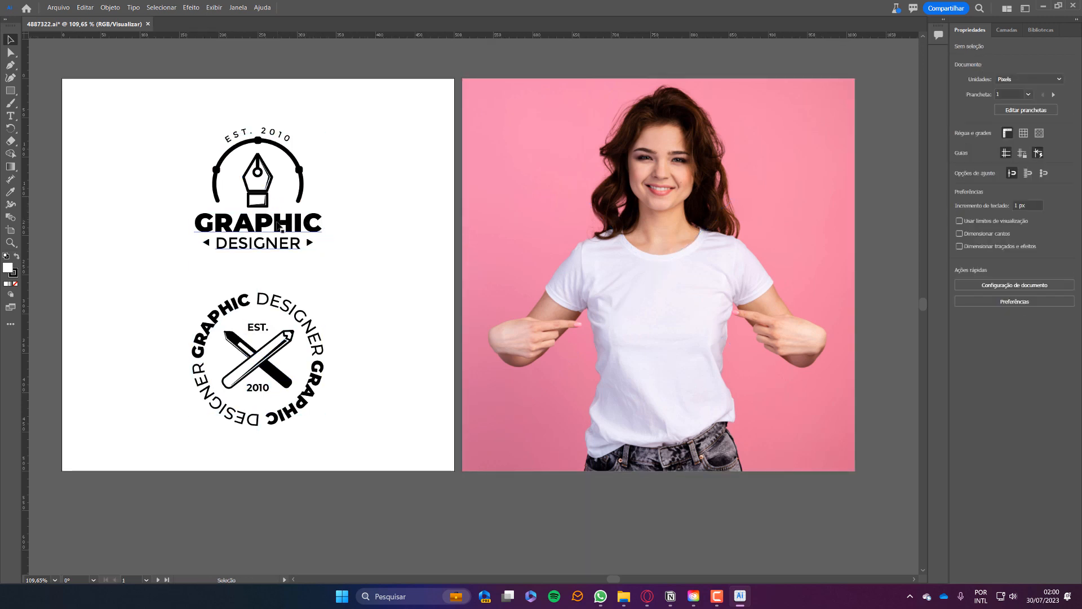
left_click_drag(280, 229, 700, 362)
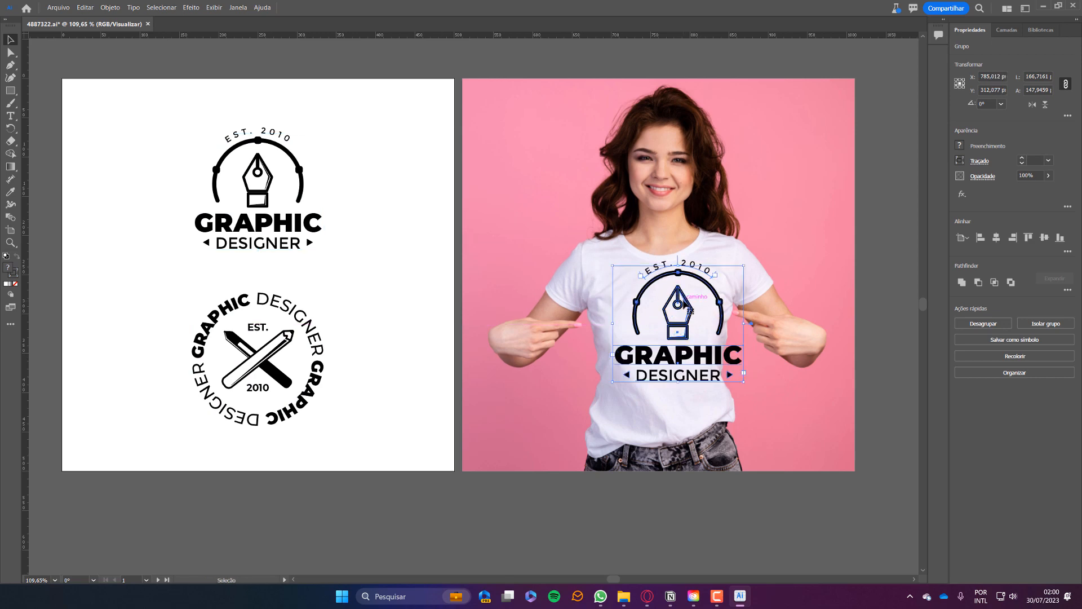
left_click(694, 236, "shift")
Create a mockup with Objeto > Modelo > Criar, then straighten the logo on the shirt.
left_click(84, 8)
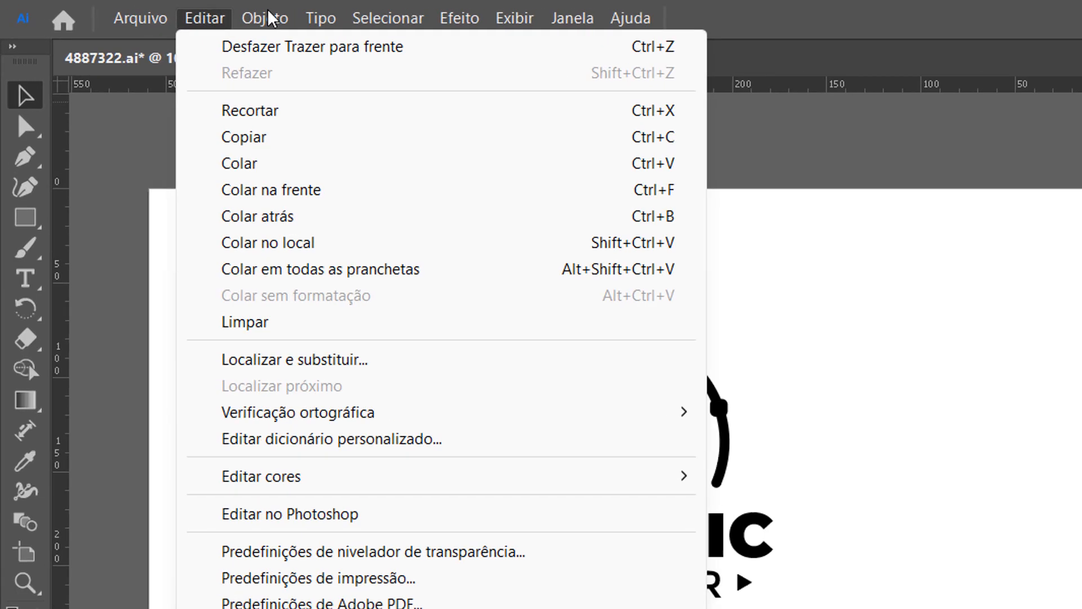
mouse_move(114, 7)
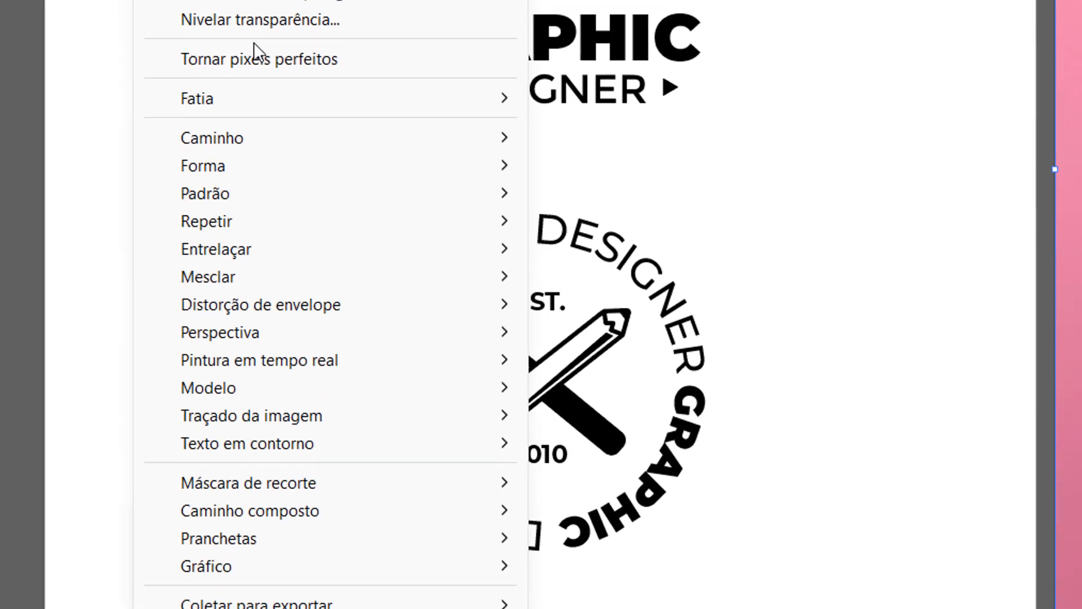
mouse_move(507, 391)
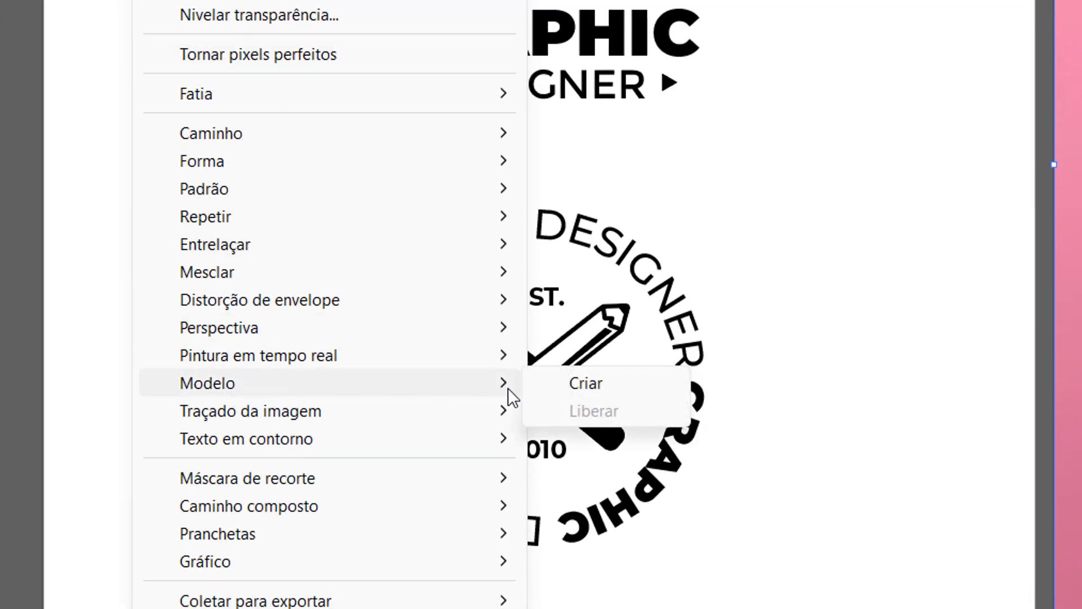
left_click(579, 386)
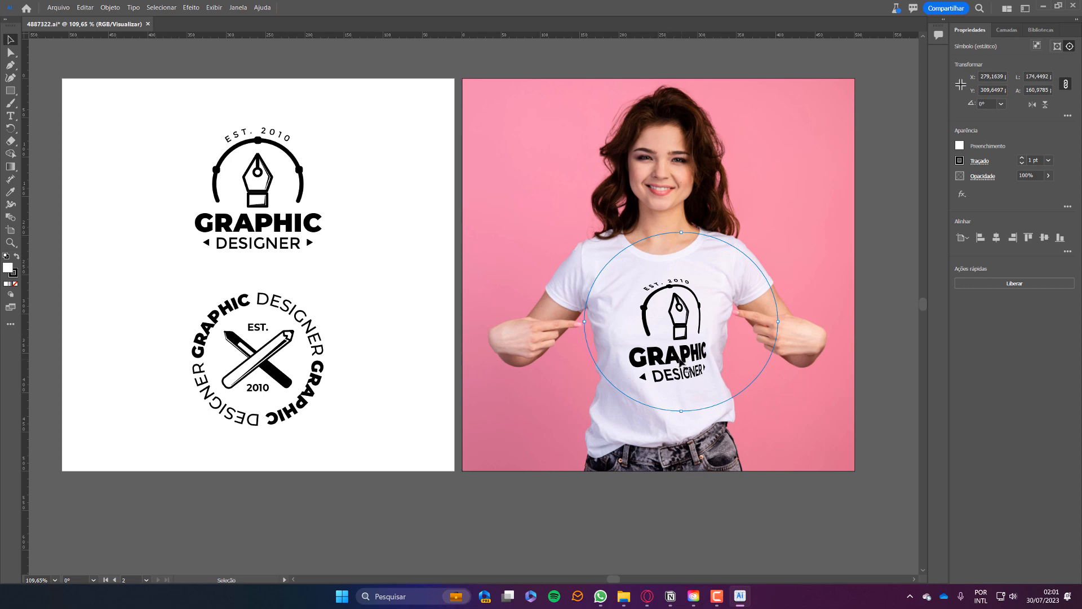
left_click_drag(682, 360, 656, 355)
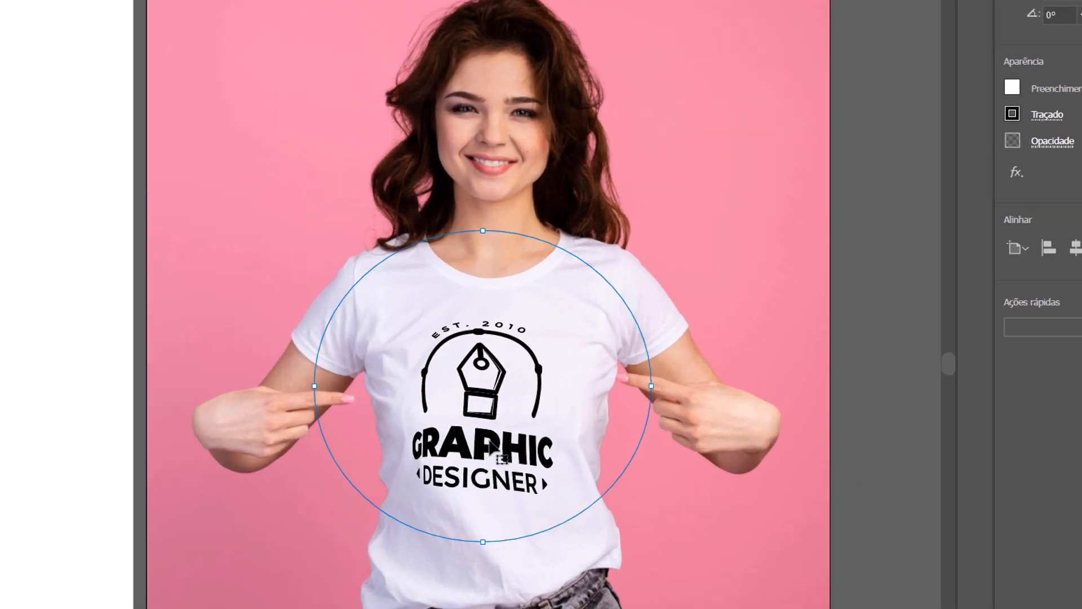
Move, rotate and scale the mockup logo until level and centred on the chest, then select the mockup.
left_click_drag(489, 440, 324, 360)
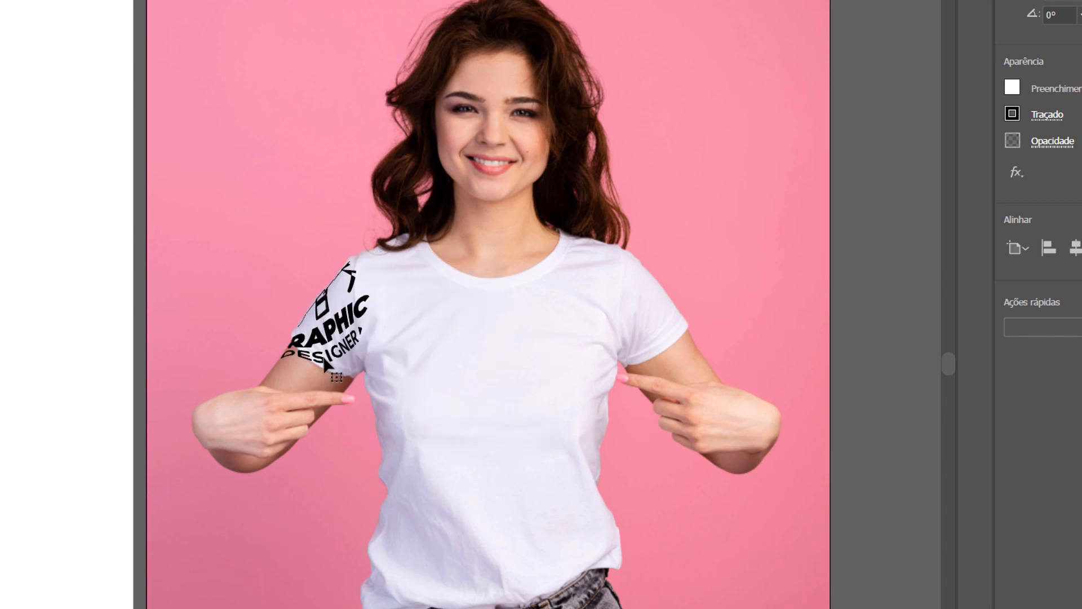
left_click_drag(401, 353, 500, 410)
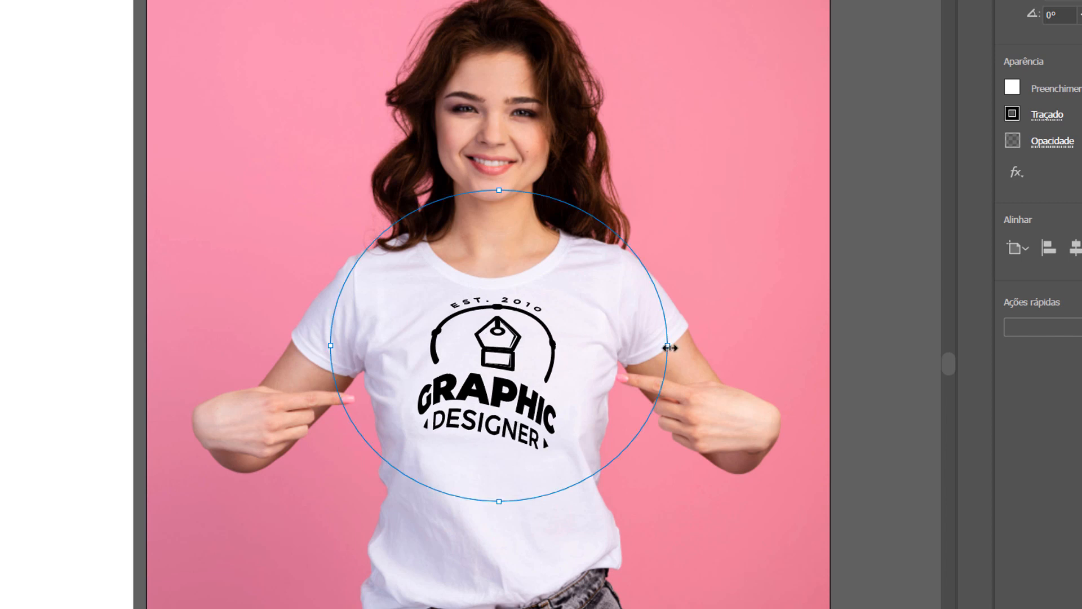
left_click_drag(684, 338, 684, 316)
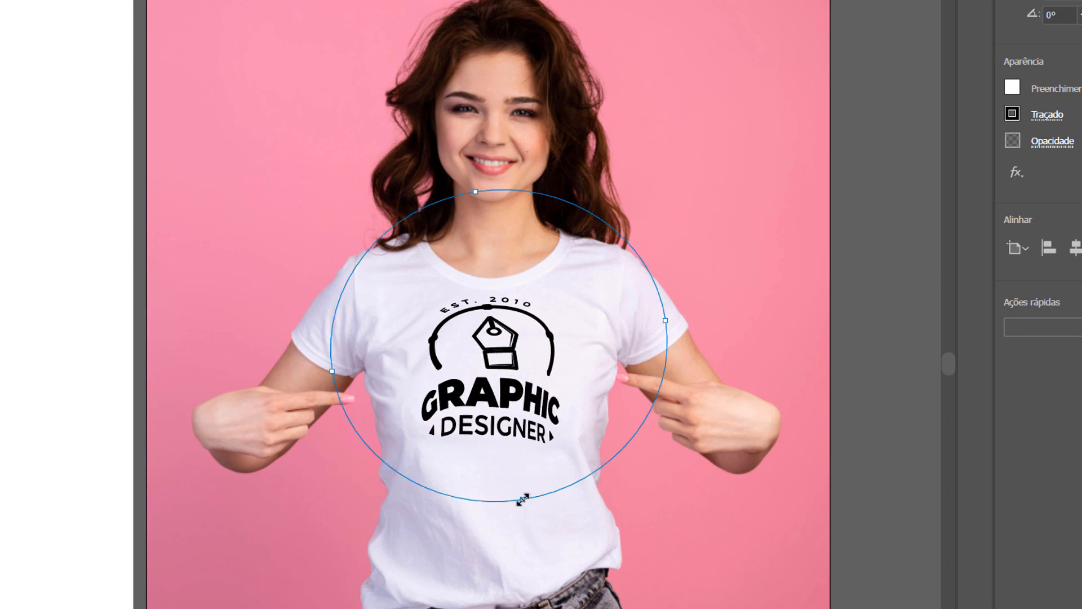
mouse_move(525, 529)
left_mouse_down()
mouse_move(514, 546)
mouse_move(522, 513)
mouse_move(522, 525)
left_mouse_up()
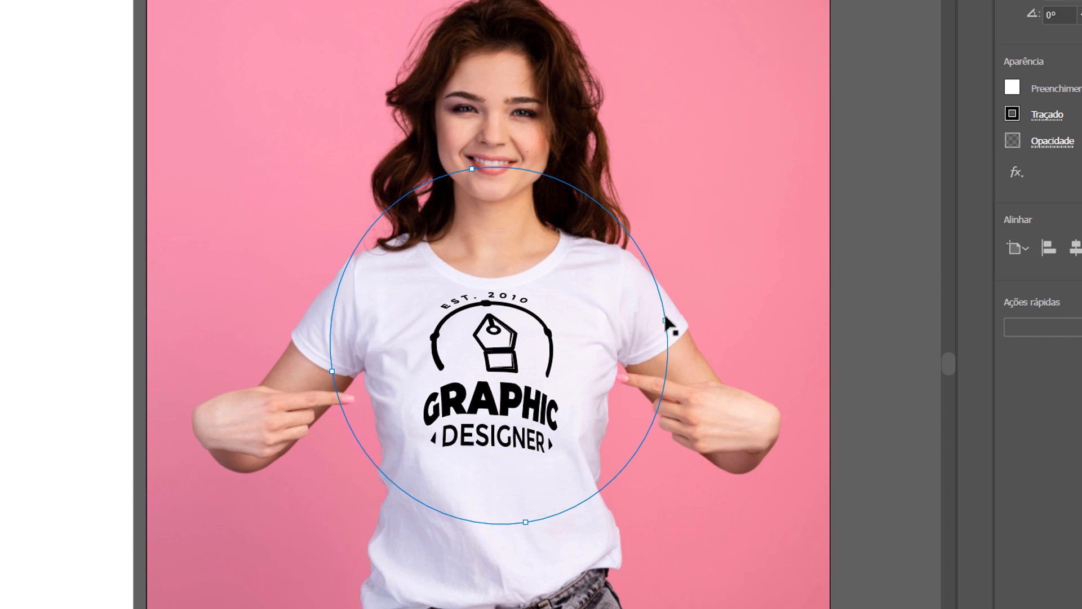
left_click_drag(682, 321, 698, 320)
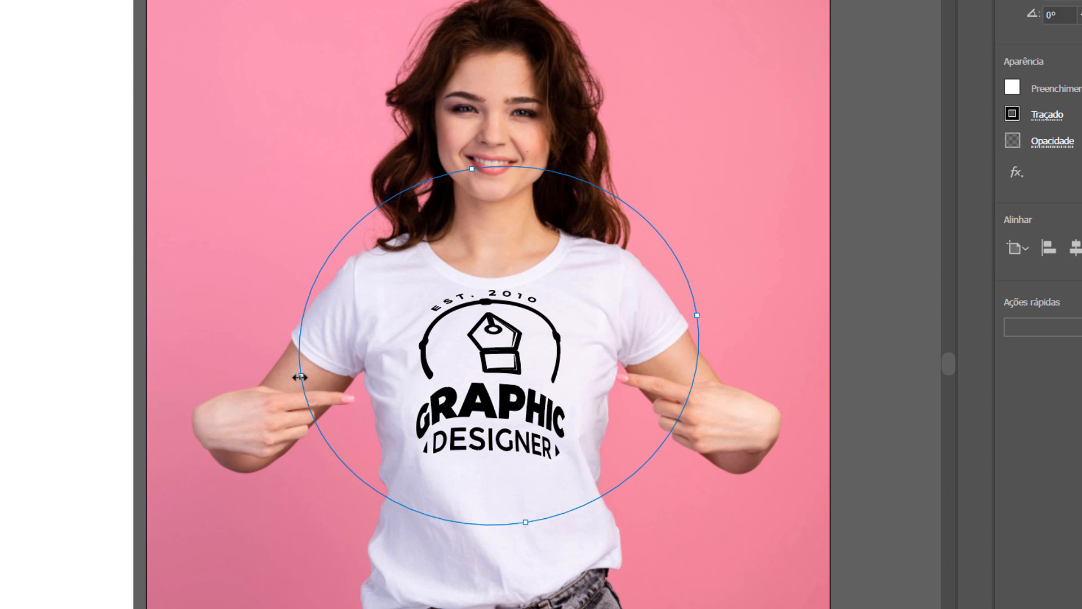
left_click_drag(321, 374, 315, 373)
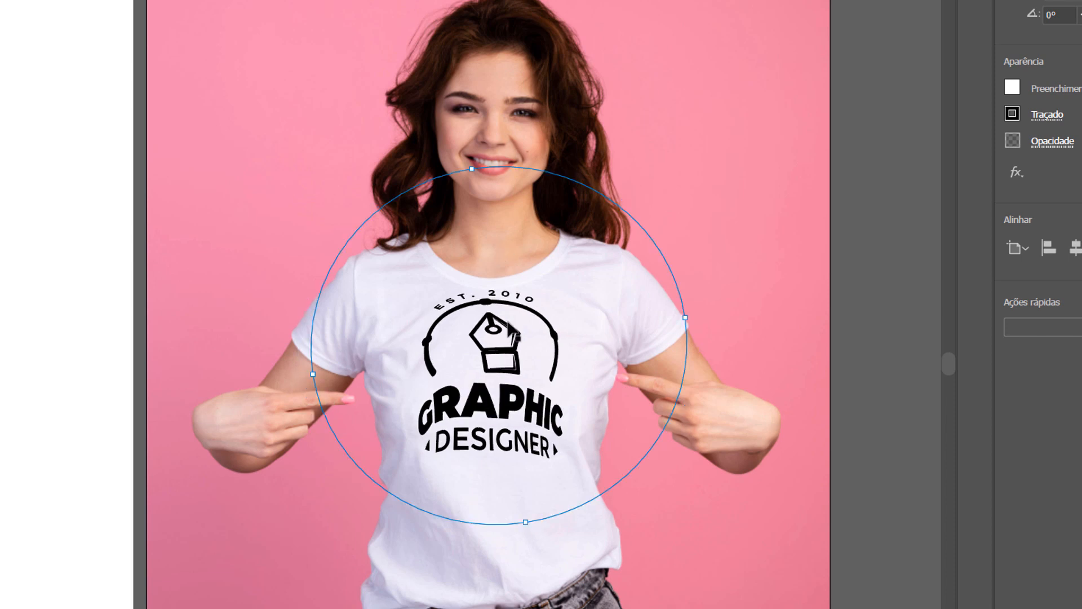
left_click_drag(492, 363, 491, 379)
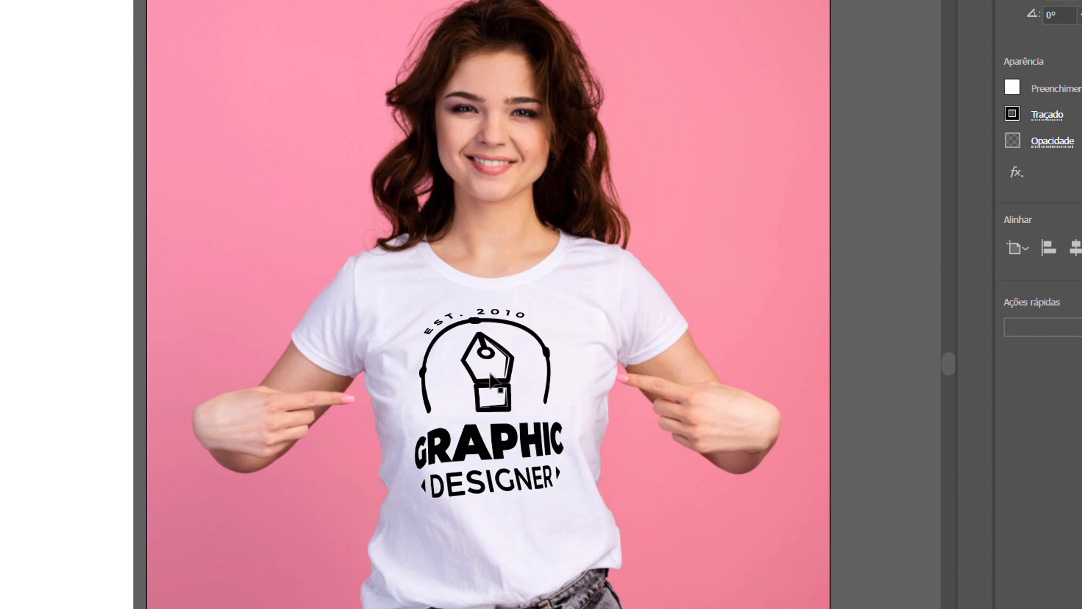
left_click(733, 349)
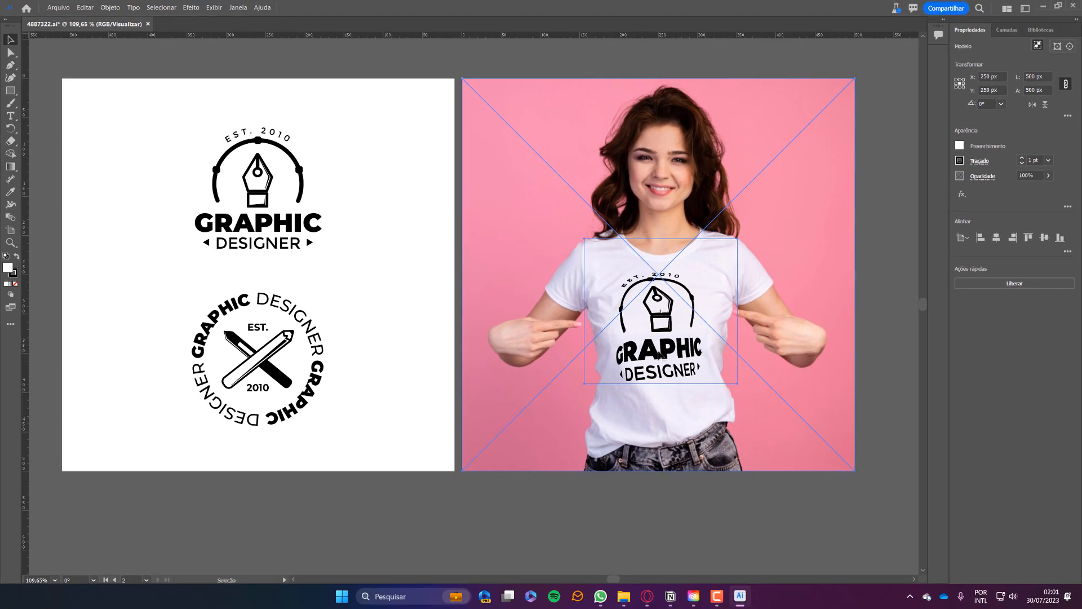
Enter the mockup, select the logo symbol, and place the Símbolos panel beside the photo.
double_click(667, 356)
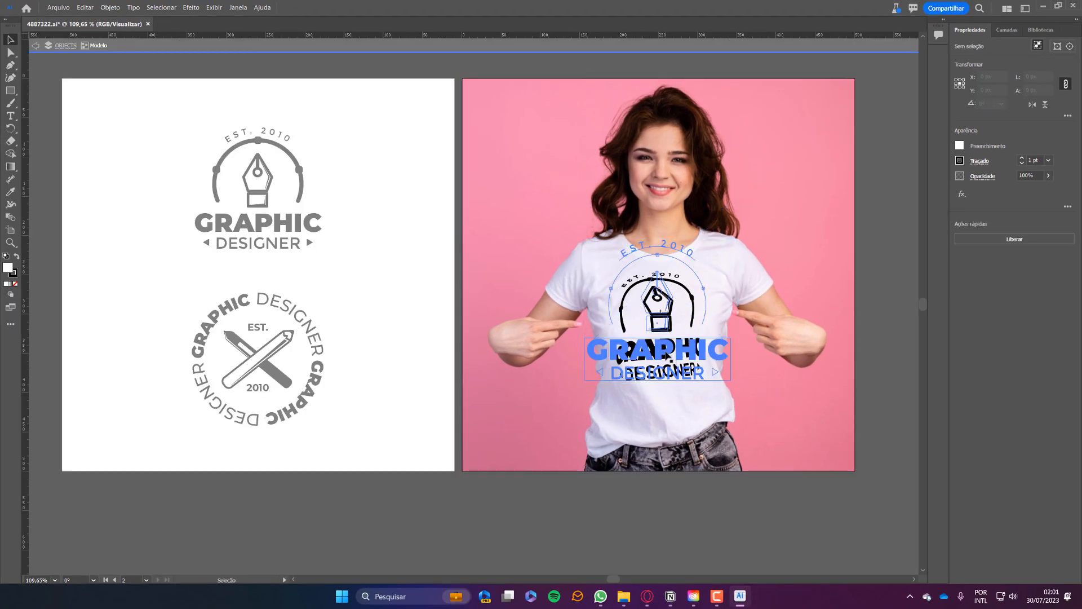
left_click(665, 354)
double_click(661, 356)
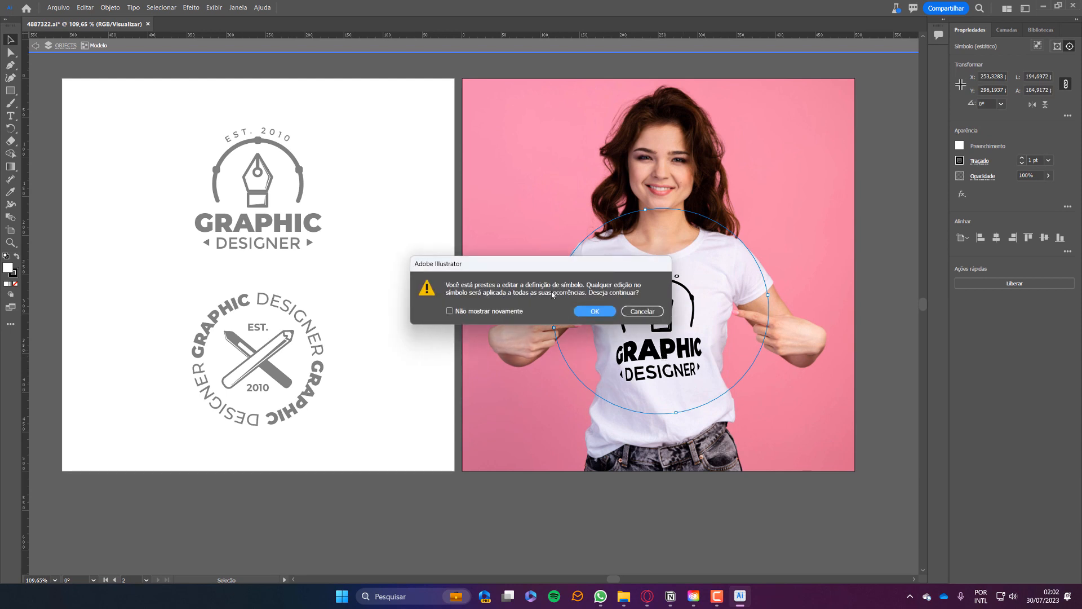
left_click(643, 312)
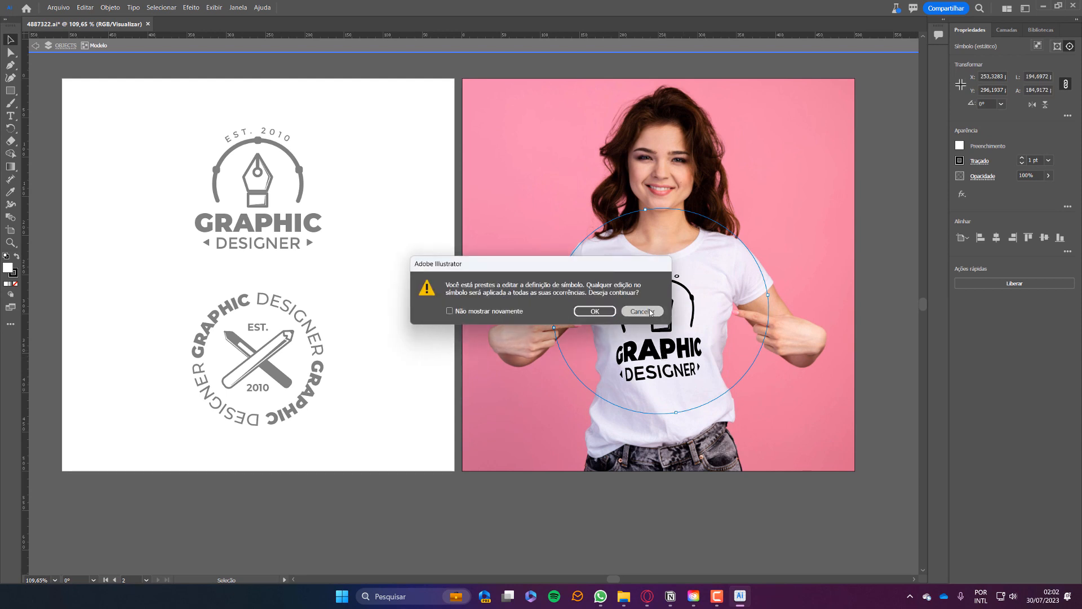
left_click(243, 8)
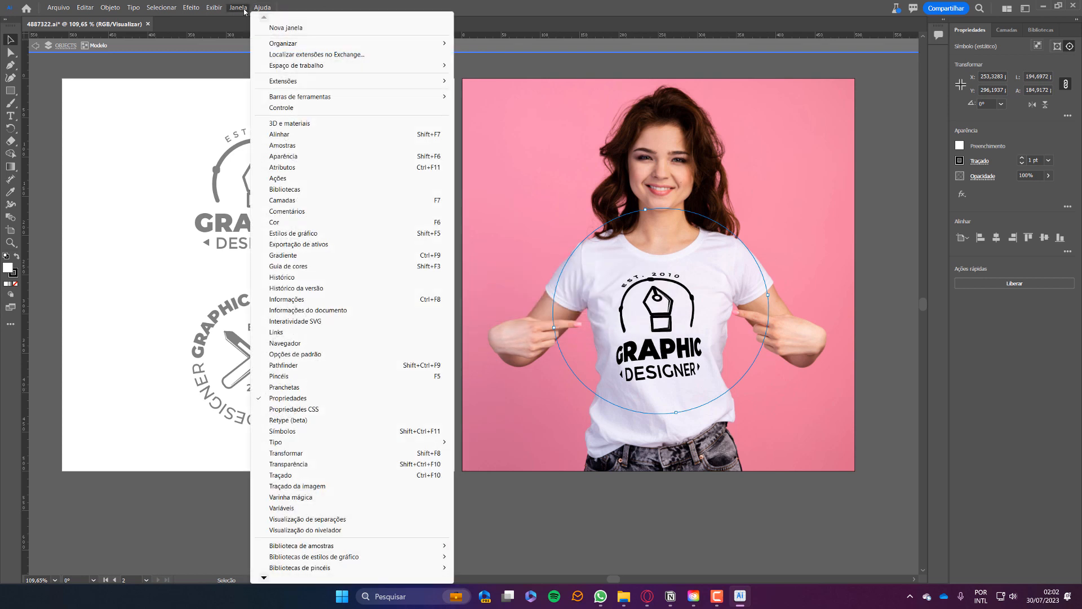
left_click(282, 432)
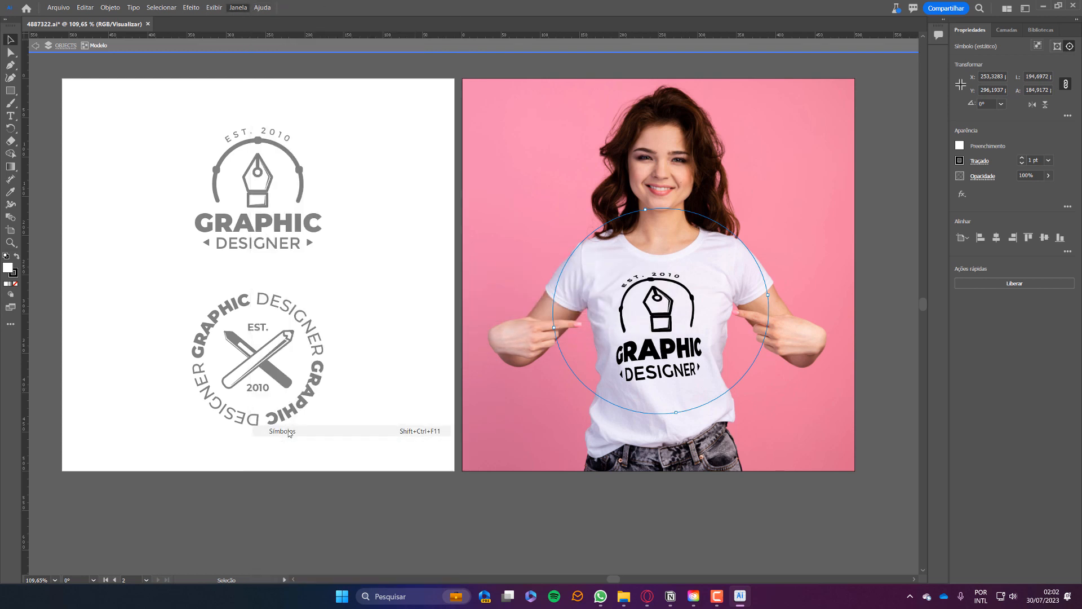
left_click_drag(503, 100, 830, 128)
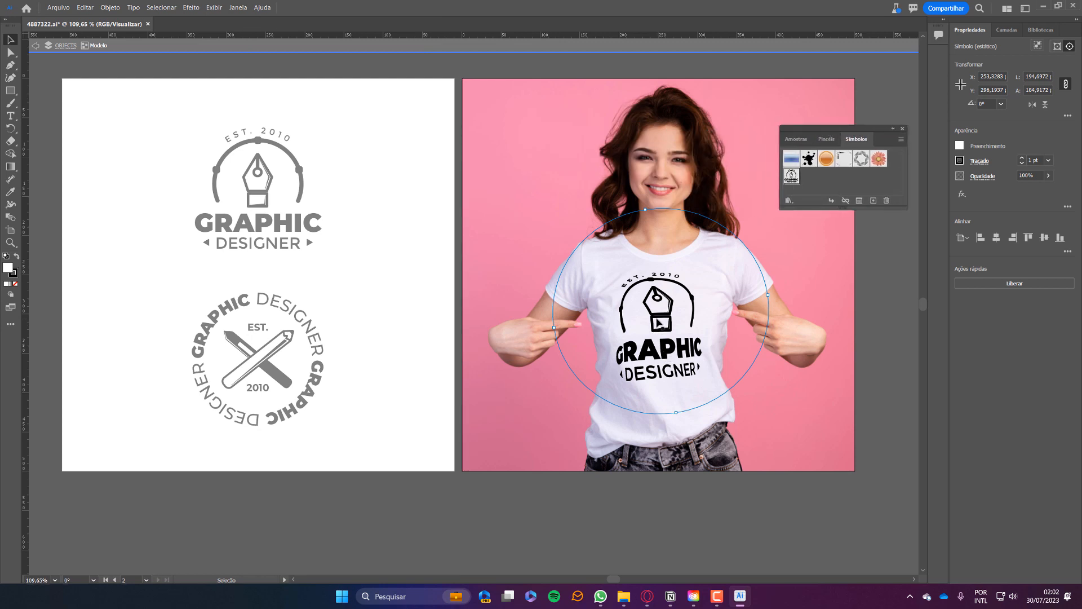
Open the shirt logo symbol for editing and select all of its artwork.
double_click(672, 354)
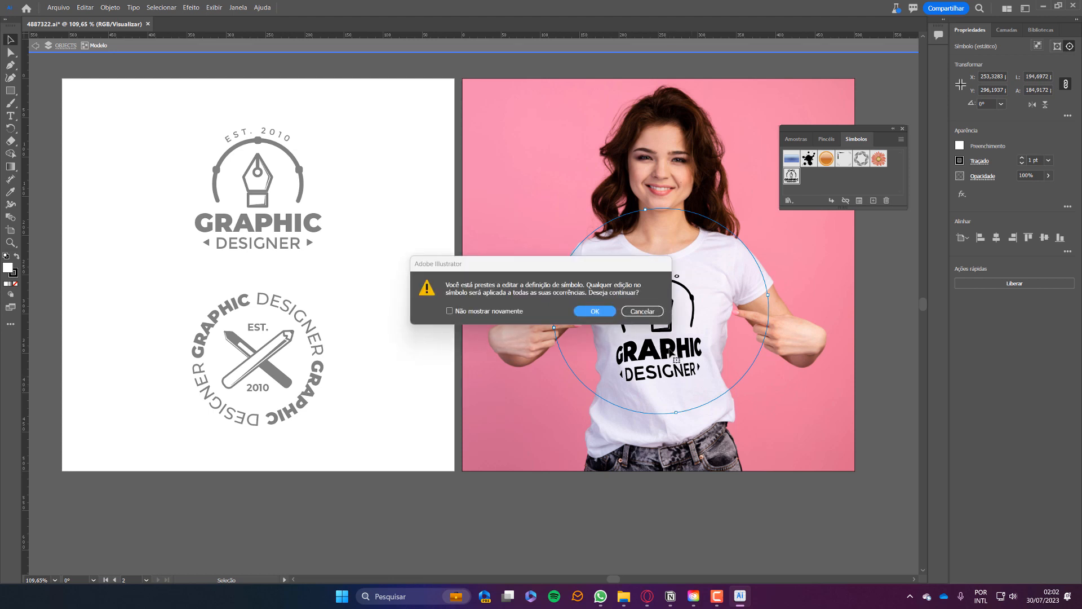
left_click(594, 312)
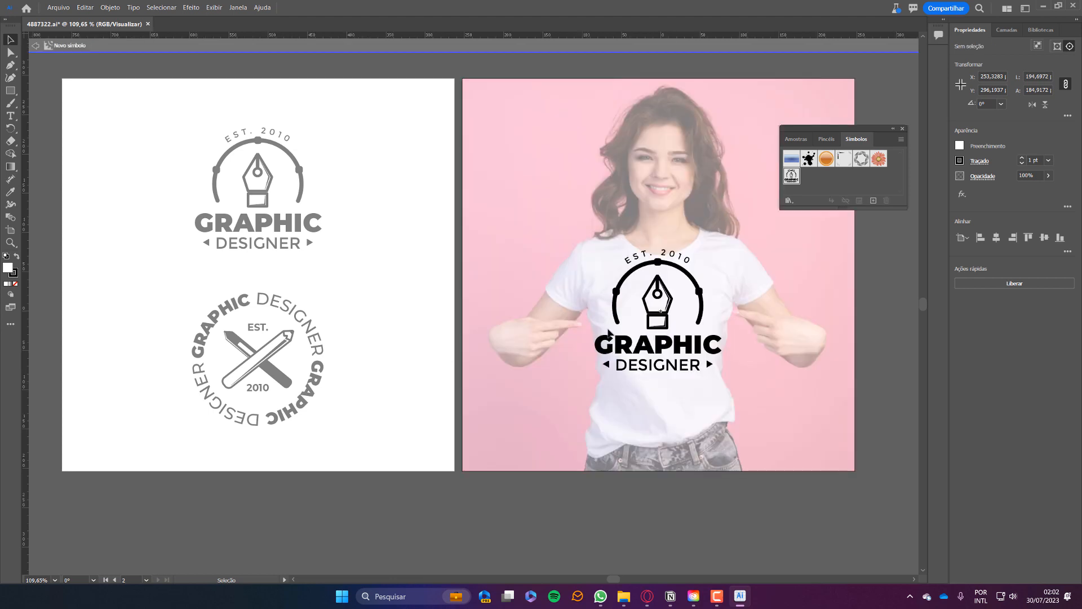
left_click(664, 352)
left_click_drag(660, 264, 673, 282)
key("ctrl+z")
key("ctrl+a")
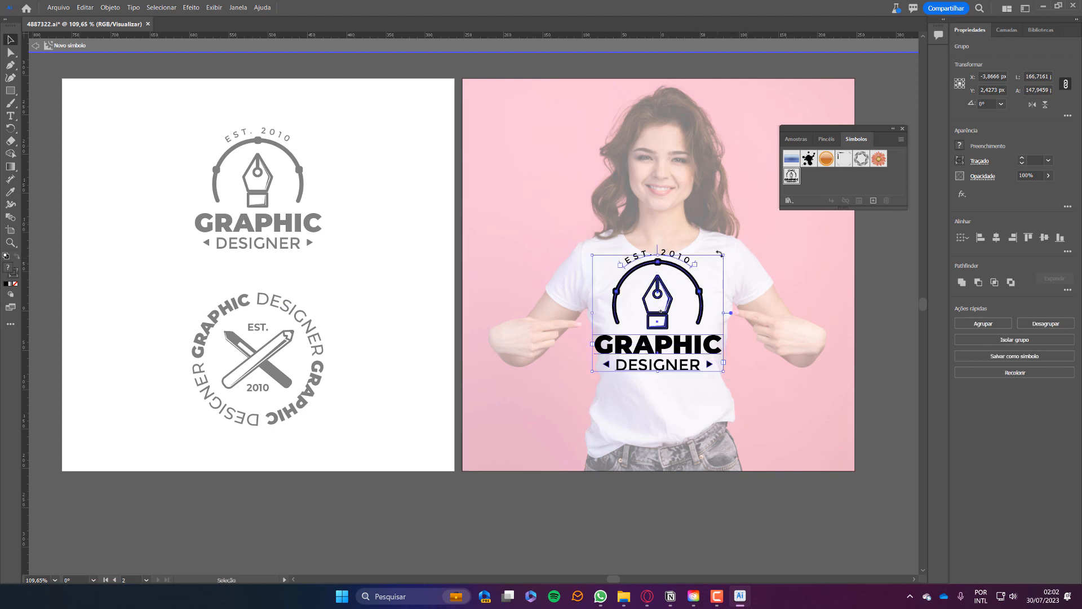
left_click_drag(724, 254, 710, 256)
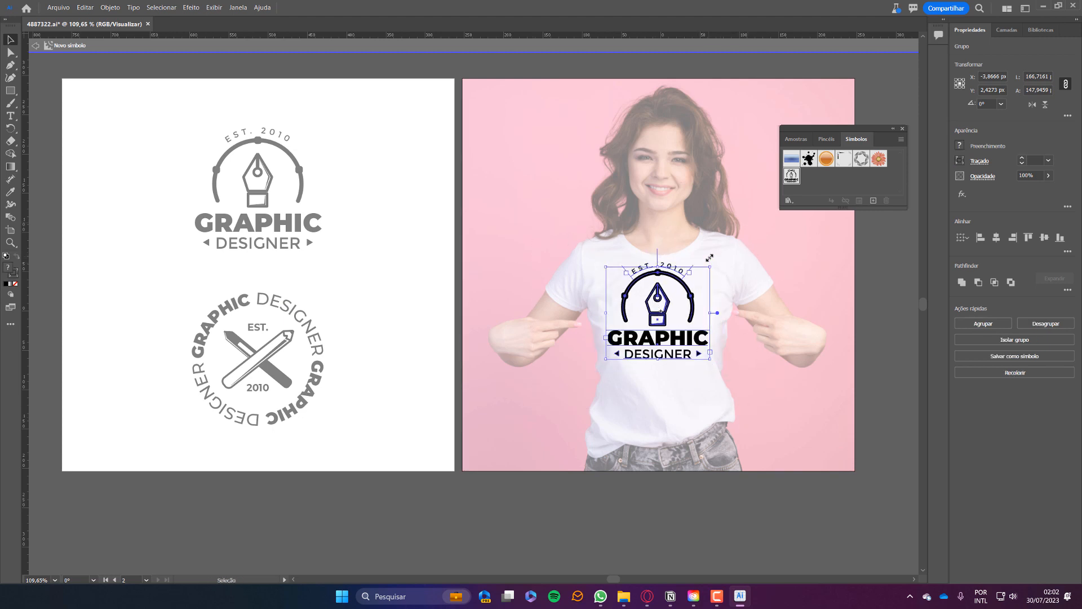
key("ctrl+z")
Expand the logo via Objeto > Expandir, shrink it, nudge it down, and exit symbol editing.
left_click(110, 7)
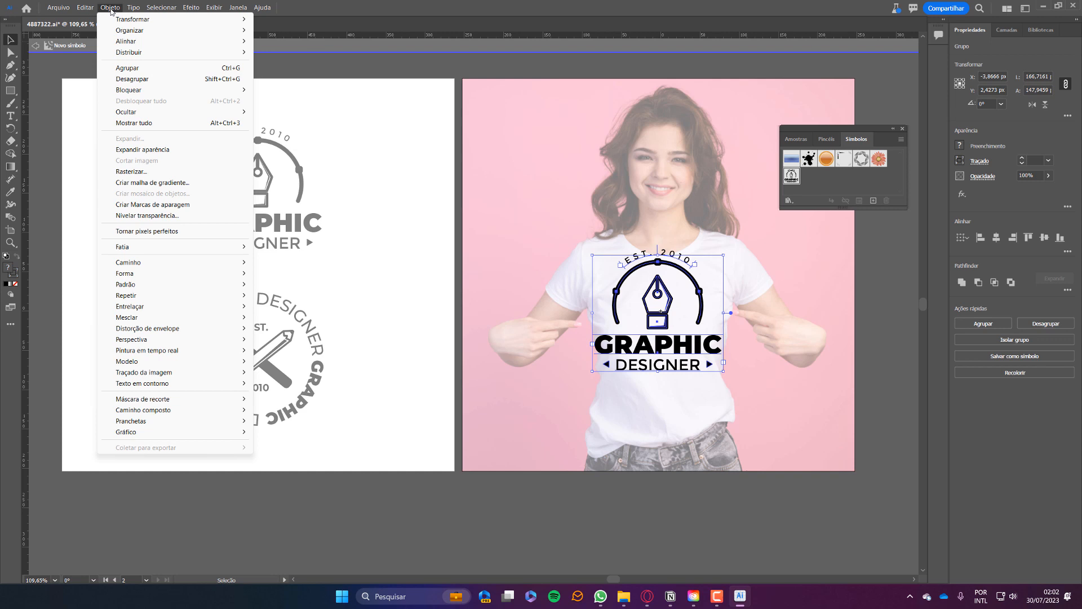
left_click(130, 150)
key("ctrl+a")
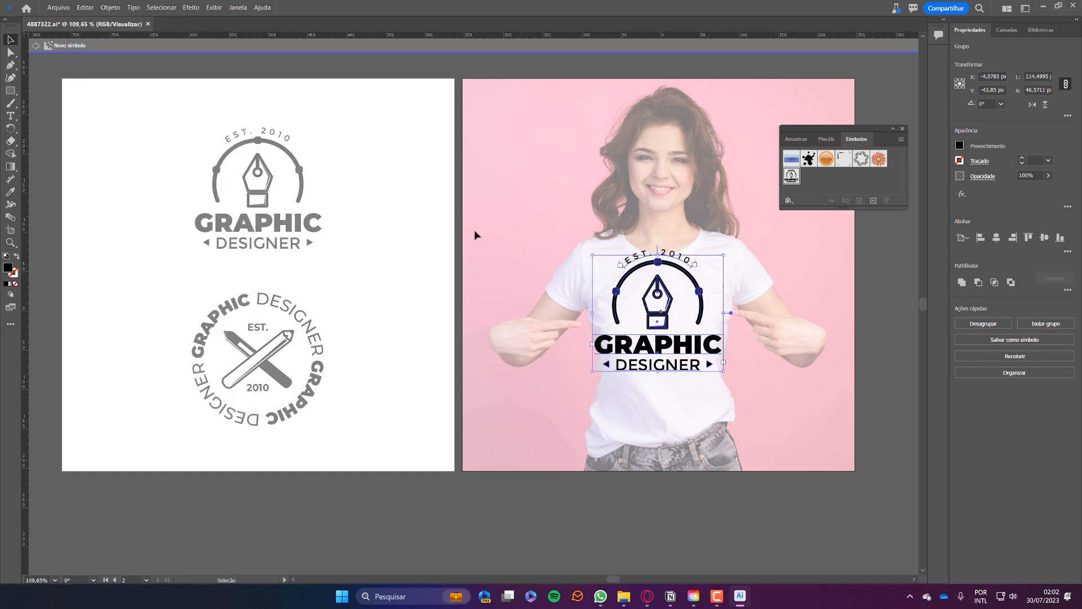
left_click(109, 7)
left_click(130, 139)
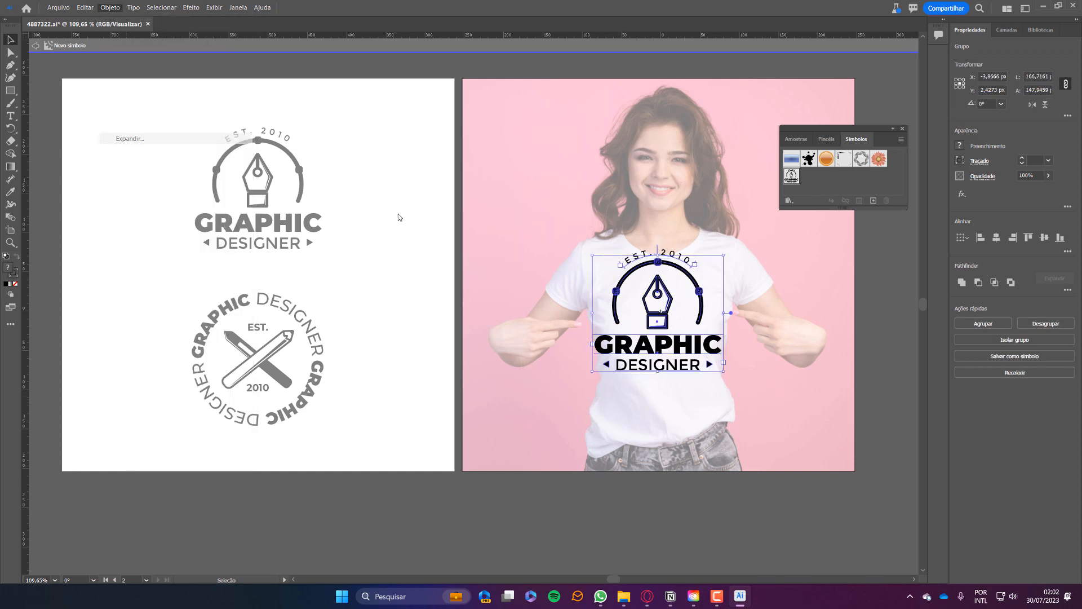
key("Return")
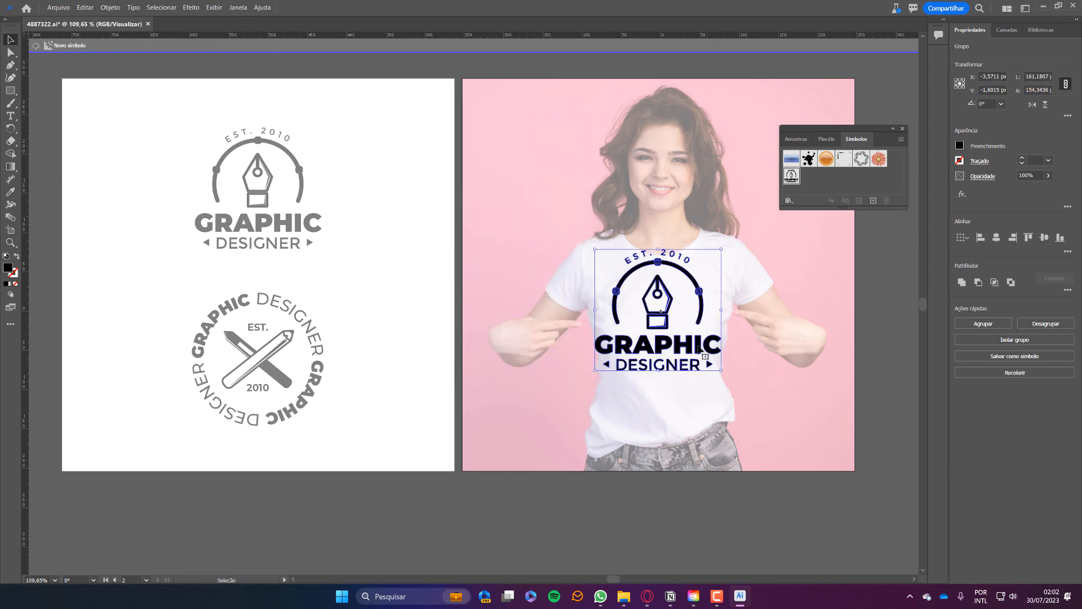
left_click_drag(724, 248, 710, 252)
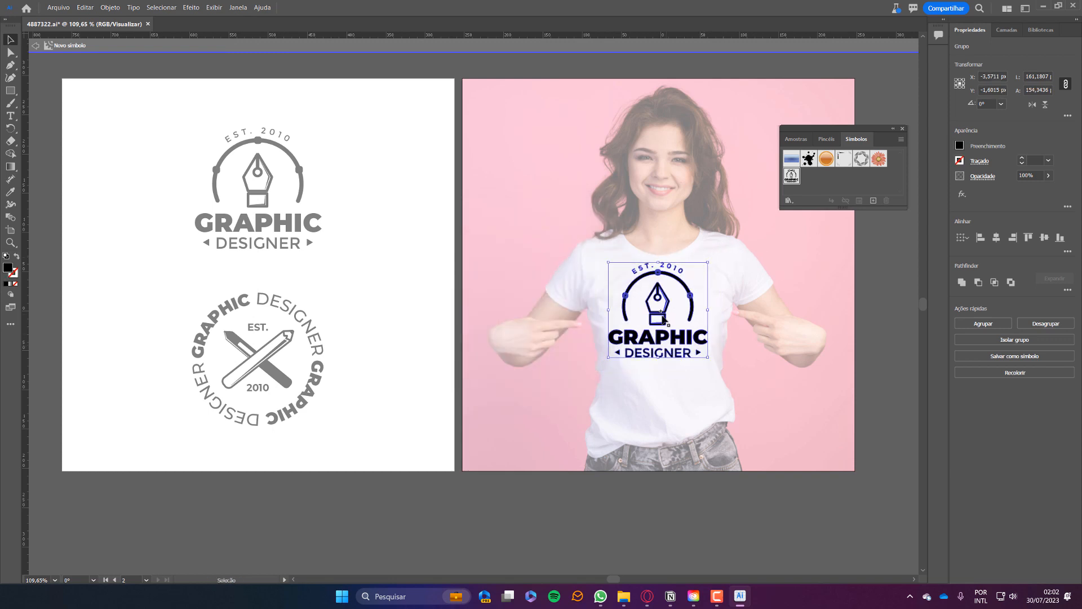
left_click_drag(661, 315, 663, 324)
double_click(874, 290)
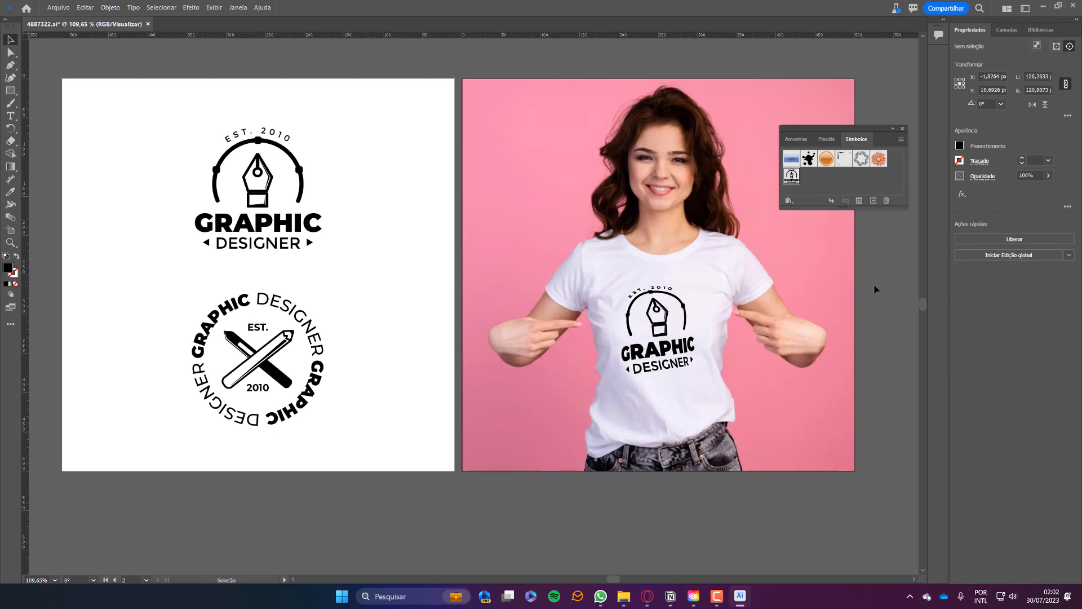
Inside the T-shirt mockup, move the pen-nib logo higher on the shirt.
left_click_drag(660, 330, 658, 329)
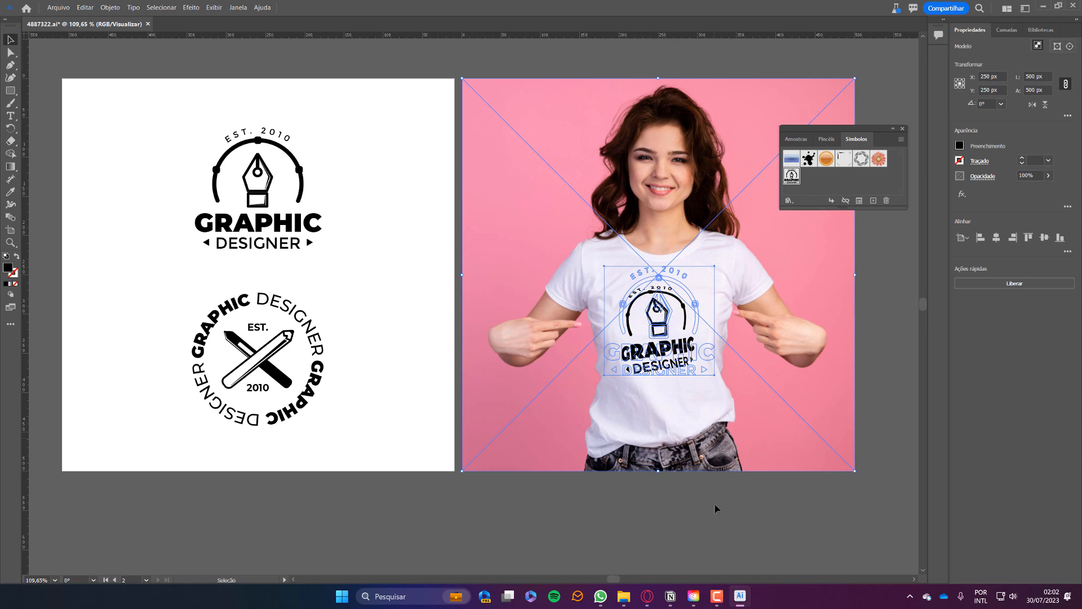
double_click(665, 361)
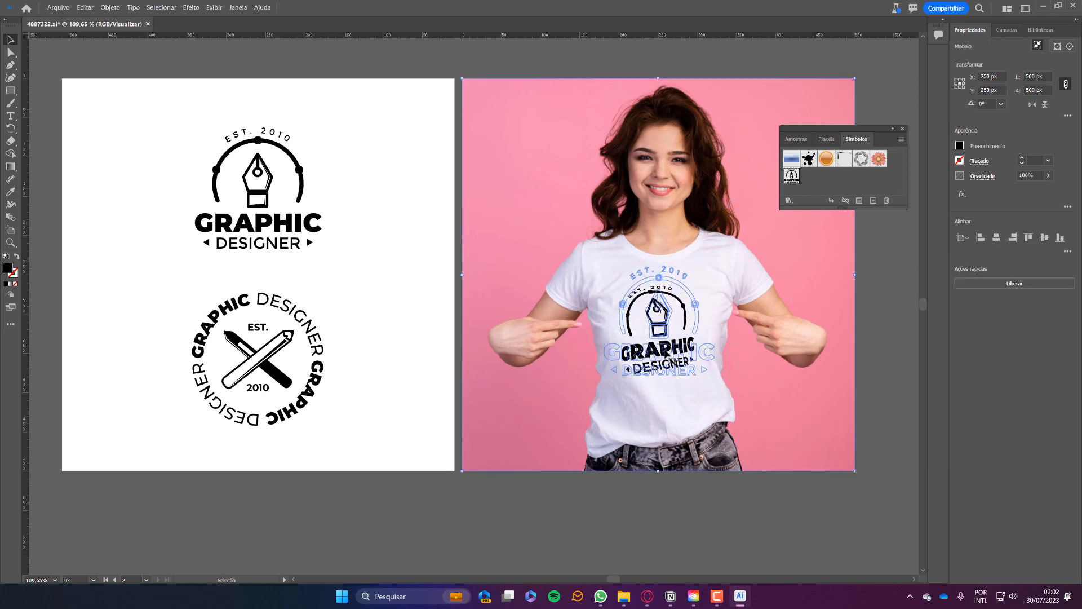
left_click(660, 308)
left_click_drag(664, 352, 673, 330)
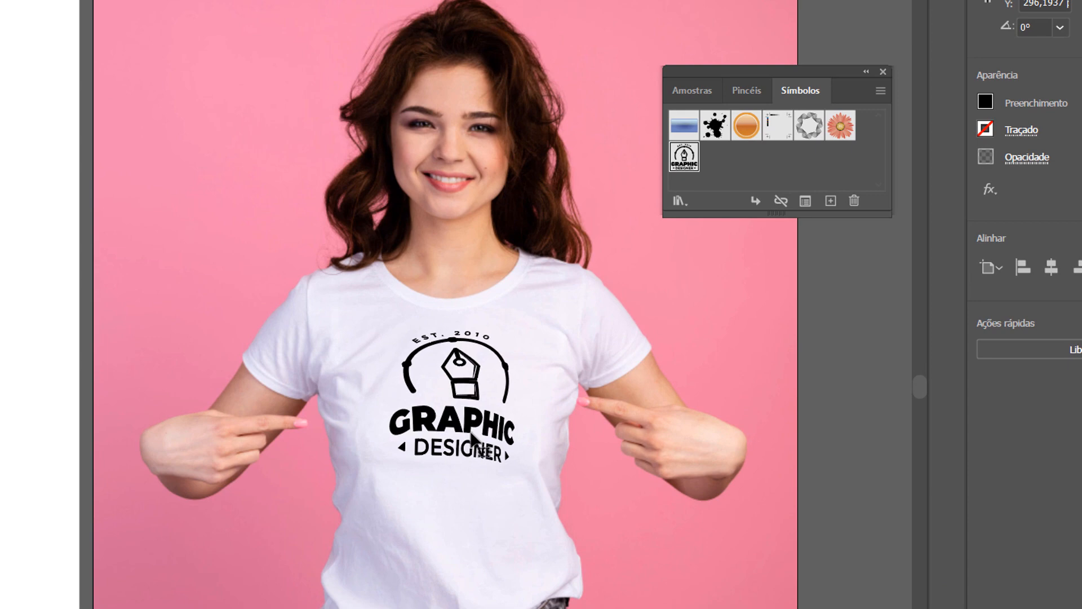
left_click_drag(471, 431, 467, 434)
key("ctrl+shift+a")
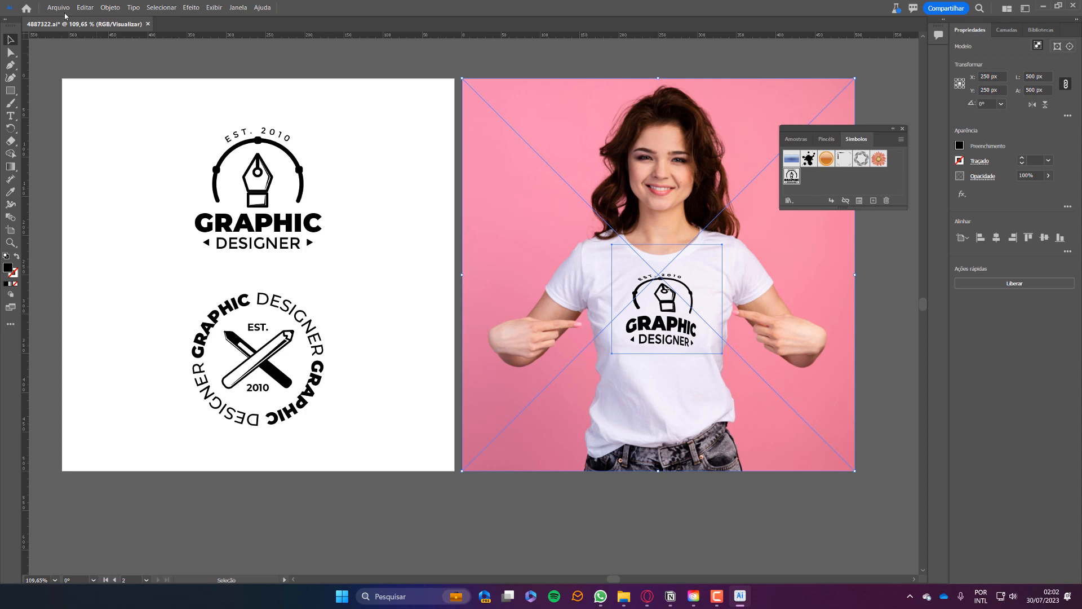
Release the T-shirt mockup and delete the pen-nib logo from the shirt.
left_click(90, 10)
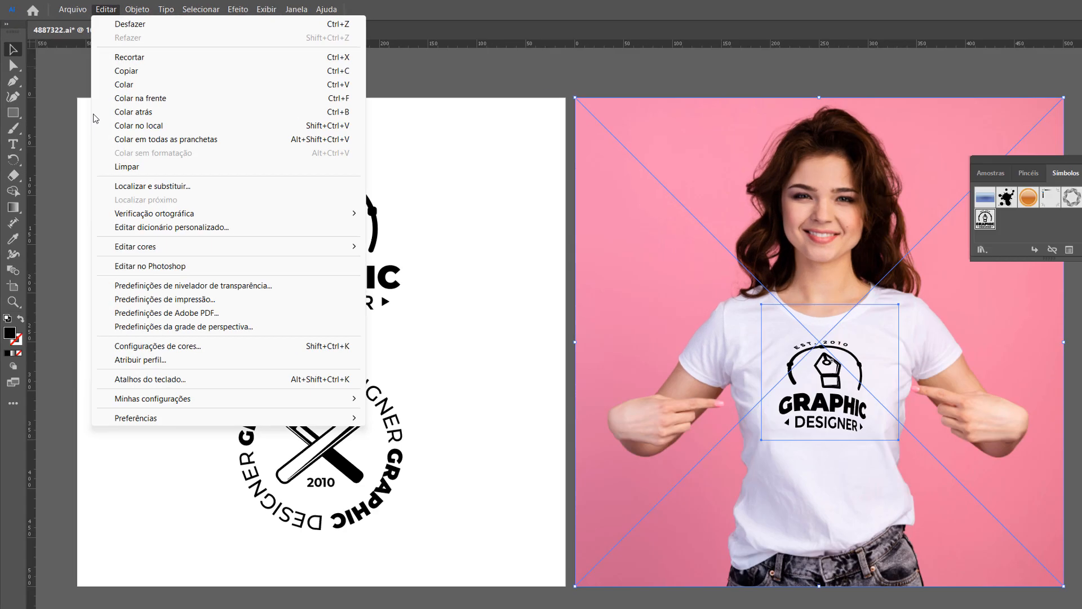
mouse_move(110, 7)
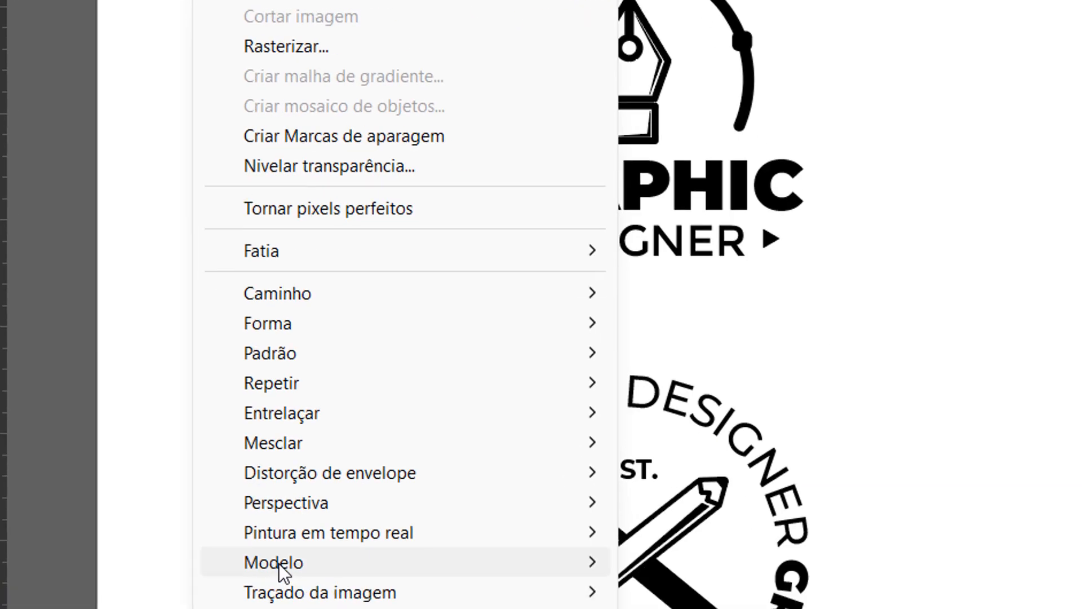
mouse_move(280, 570)
left_click(692, 463)
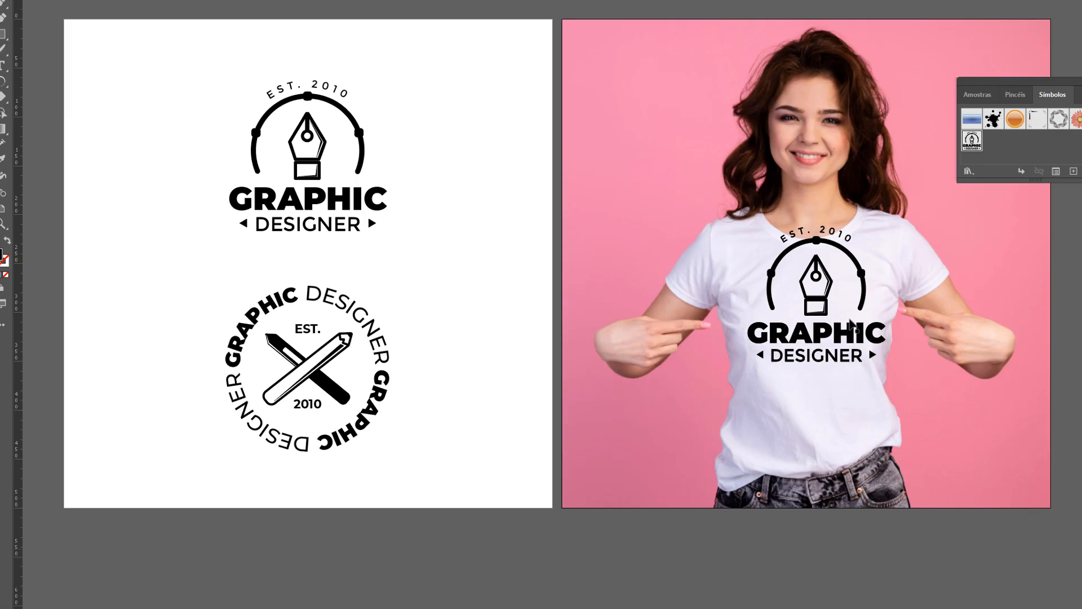
left_click(669, 338)
key("Delete")
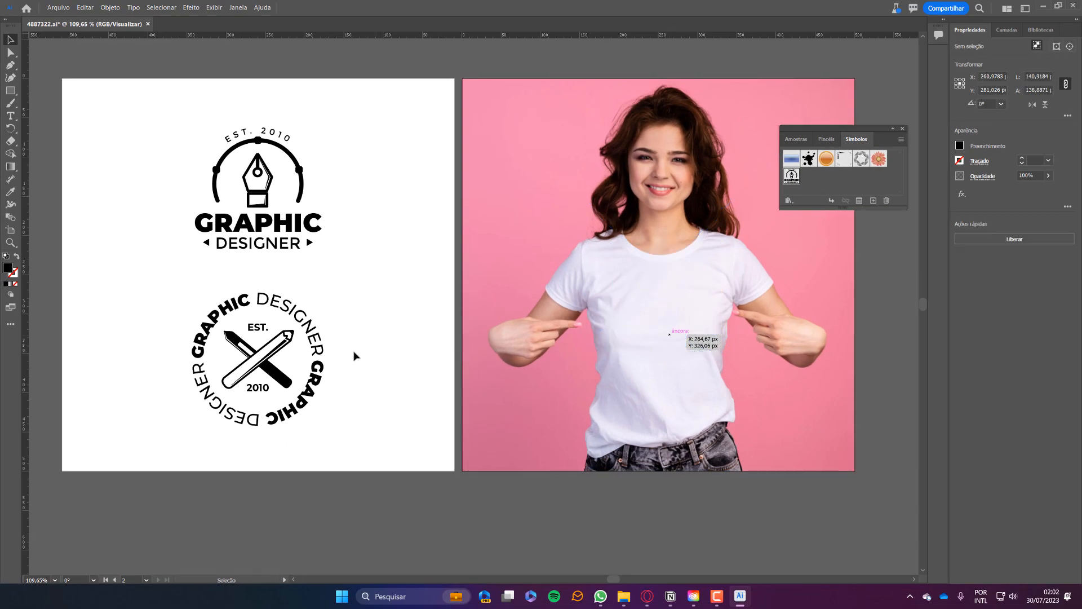
Place a scaled-down copy of the circular pencil logo on the T-shirt chest.
left_click(263, 370)
left_click_drag(263, 370, 669, 332)
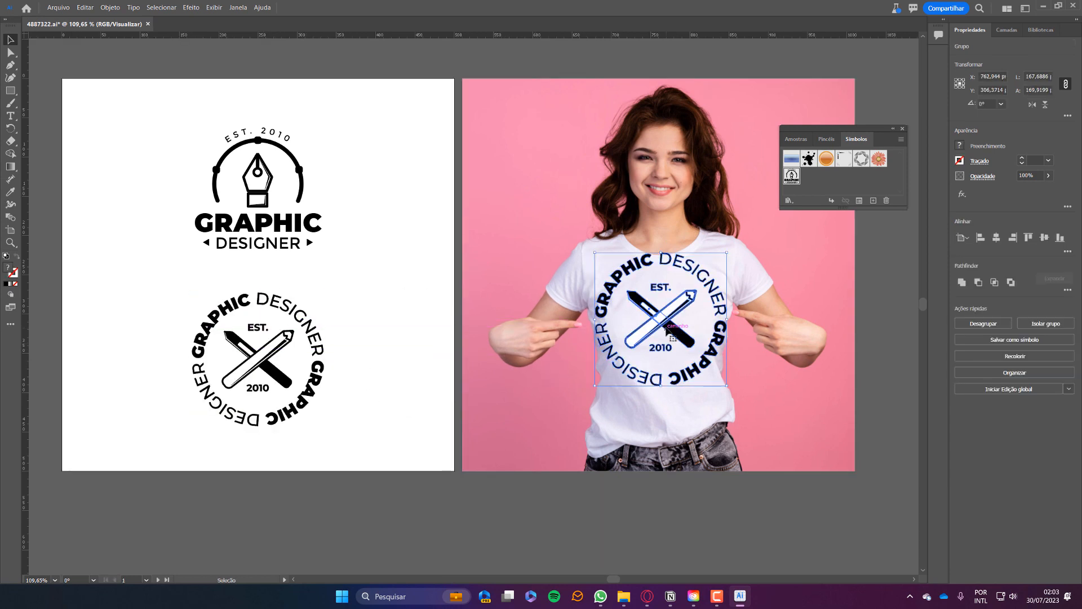
left_click_drag(726, 385, 701, 360)
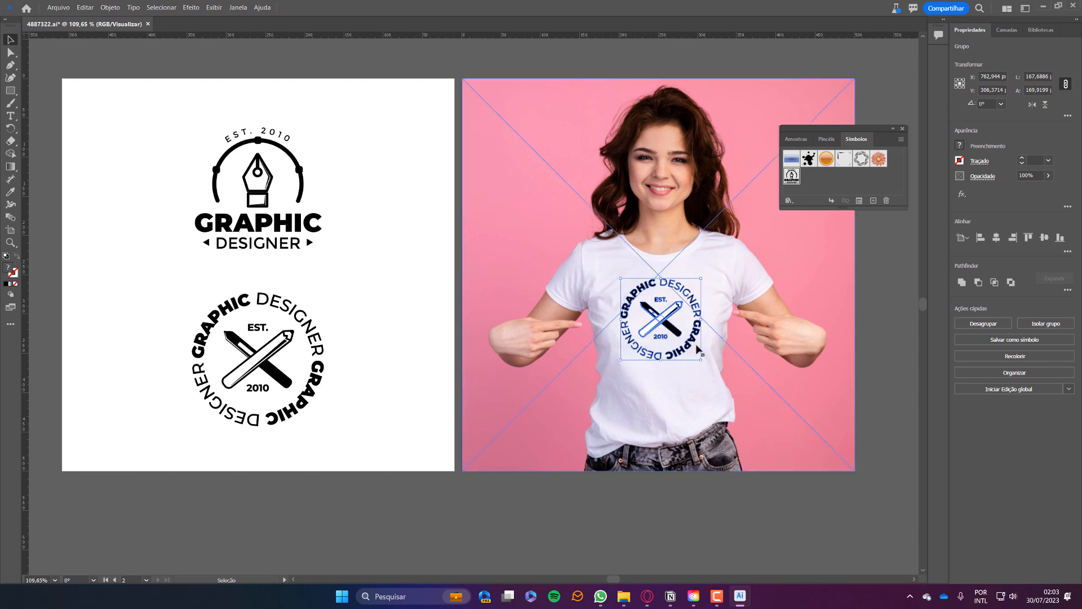
Make a mockup from the circular logo and the shirt photo via Object > Mockup > Make.
left_click(696, 397, "shift")
left_click(110, 7)
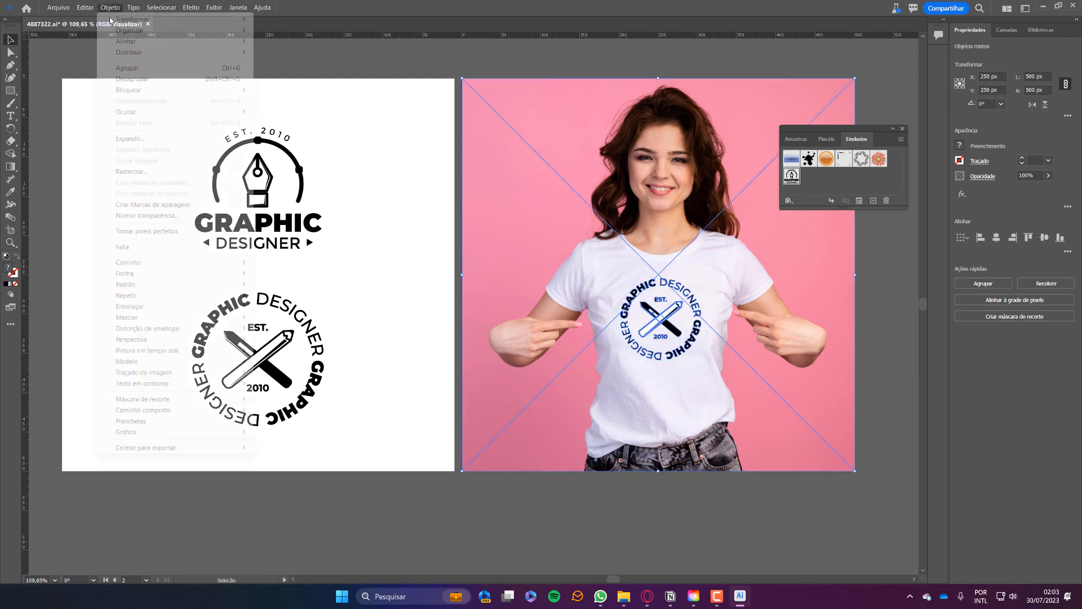
mouse_move(237, 361)
left_click(277, 361)
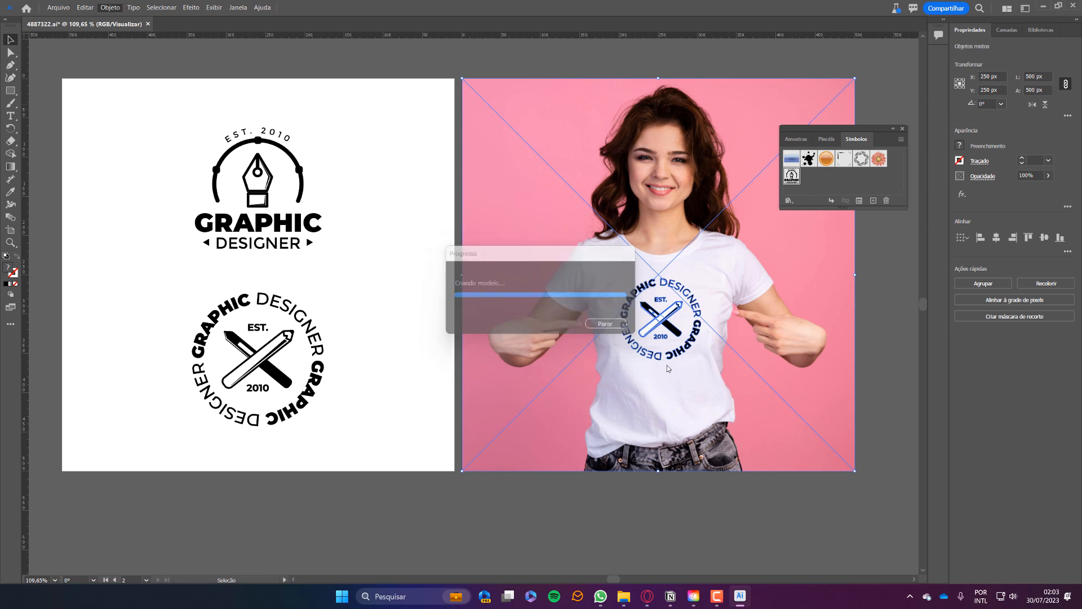
left_click(748, 516)
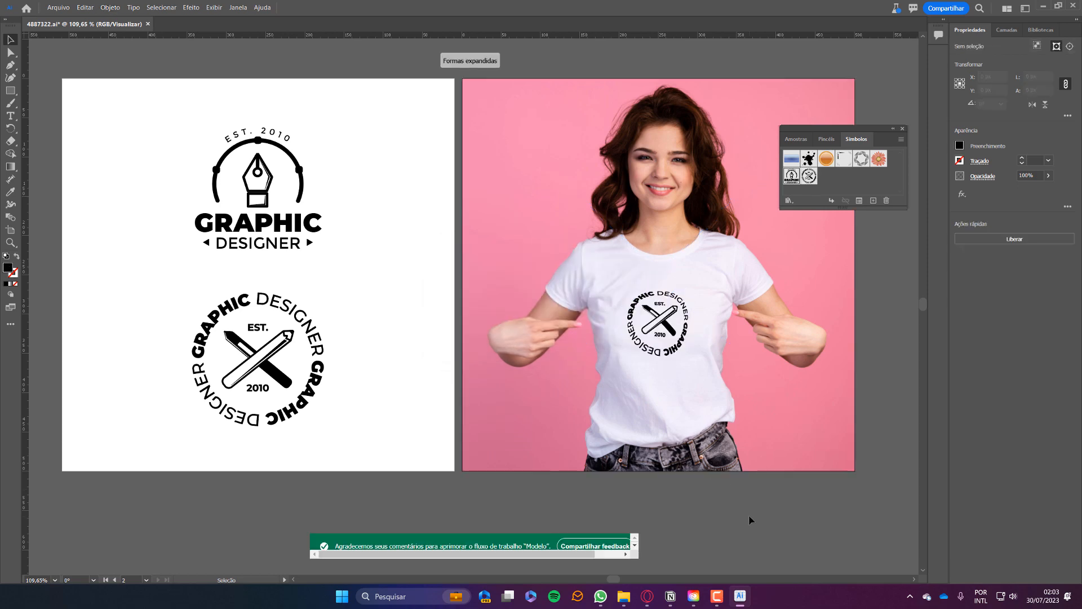
Inside the mockup, move the circular badge up the chest and stretch it wider and taller.
left_click_drag(681, 339, 834, 428)
left_click_drag(795, 376, 606, 382)
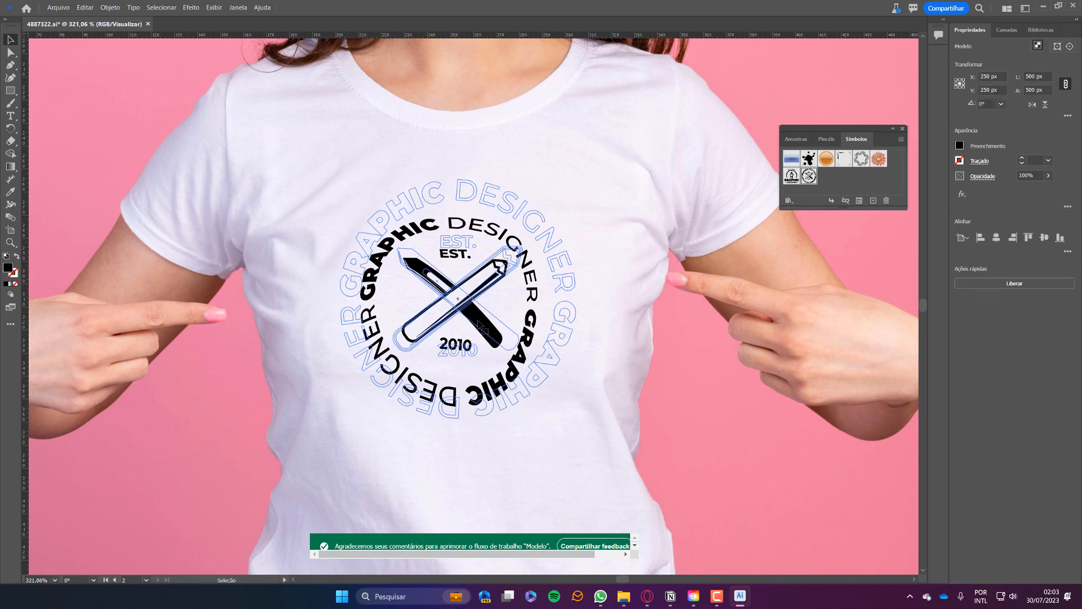
double_click(476, 293)
left_click_drag(474, 291, 448, 291)
left_click_drag(488, 252, 480, 229)
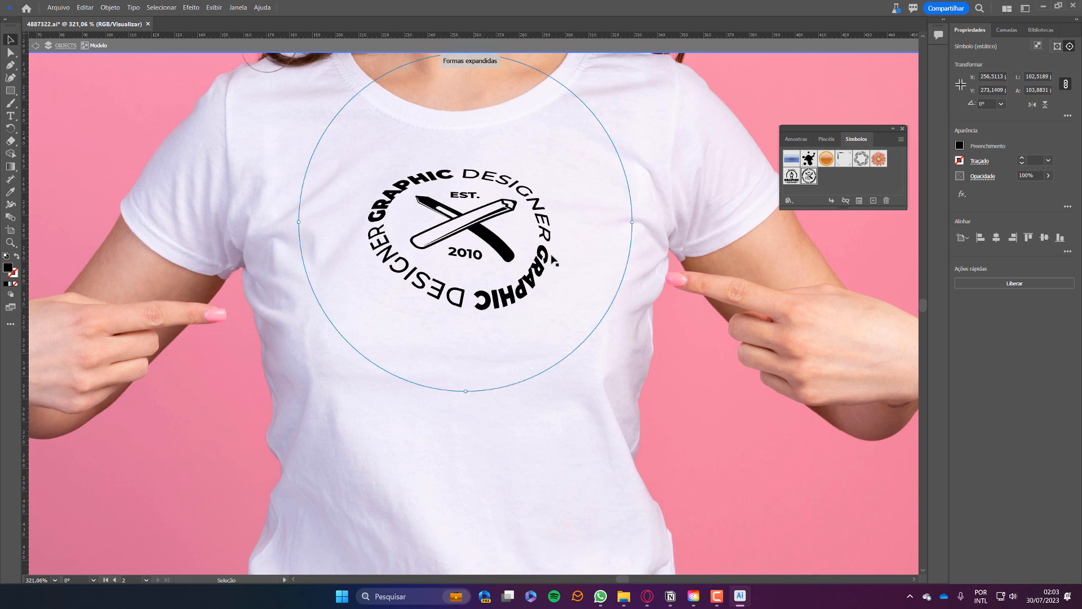
left_click_drag(632, 222, 692, 221)
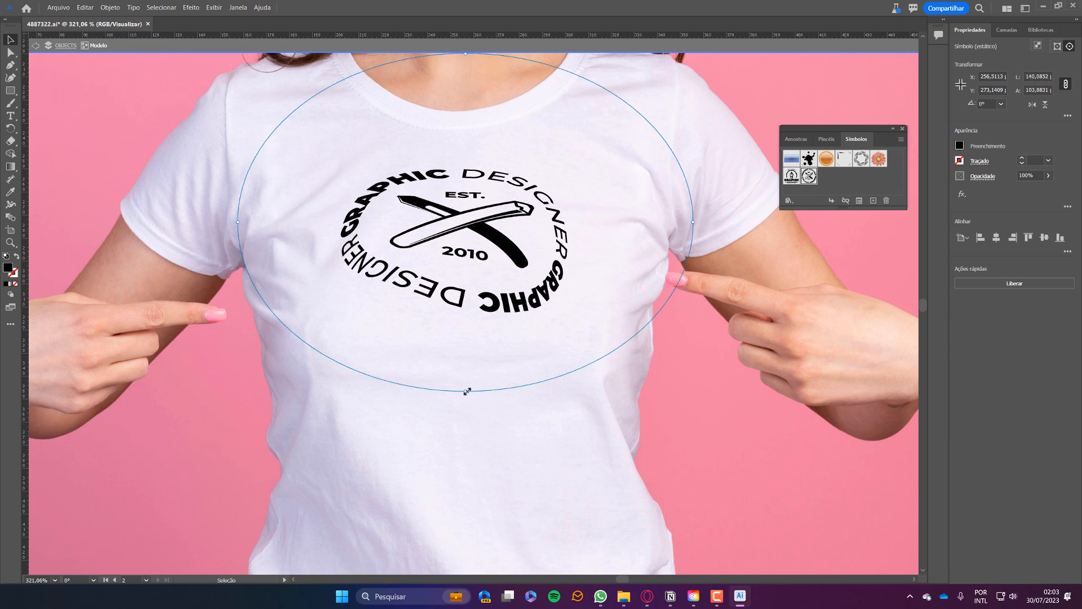
left_click_drag(466, 389, 466, 496)
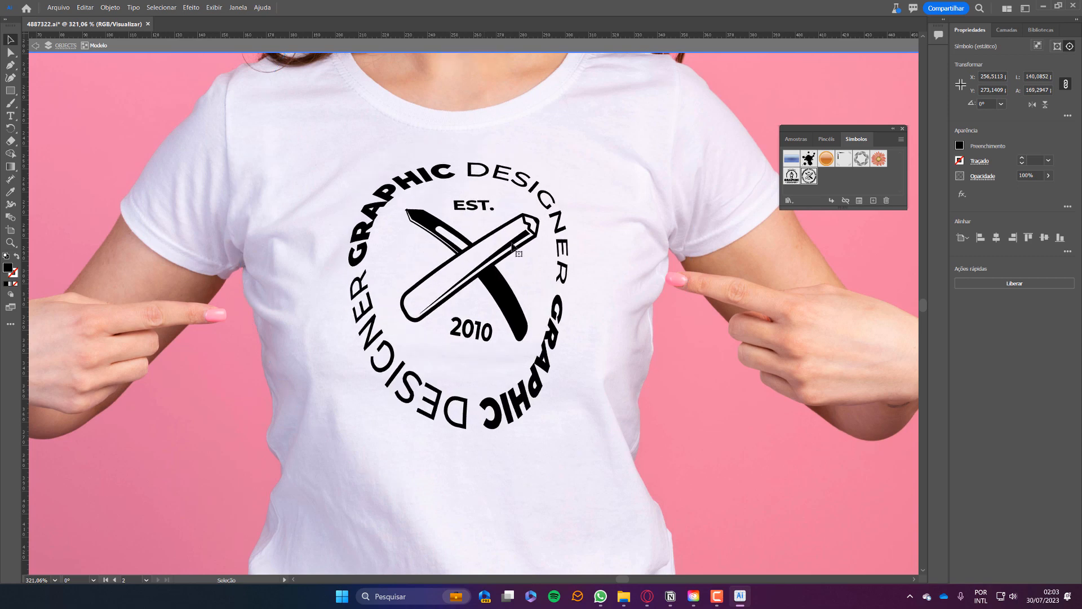
key("ctrl+minus")
key("ctrl+minus")
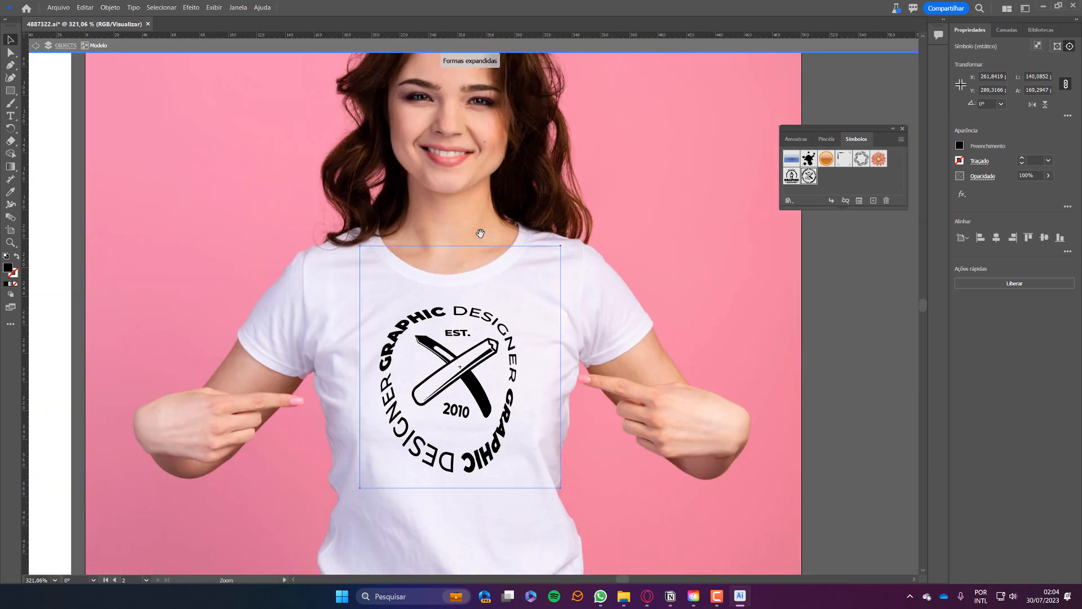
Shorten the shirt badge to about 112 px tall, then zoom out to the blank third artboard.
key("space")
left_click_drag(438, 300, 506, 255)
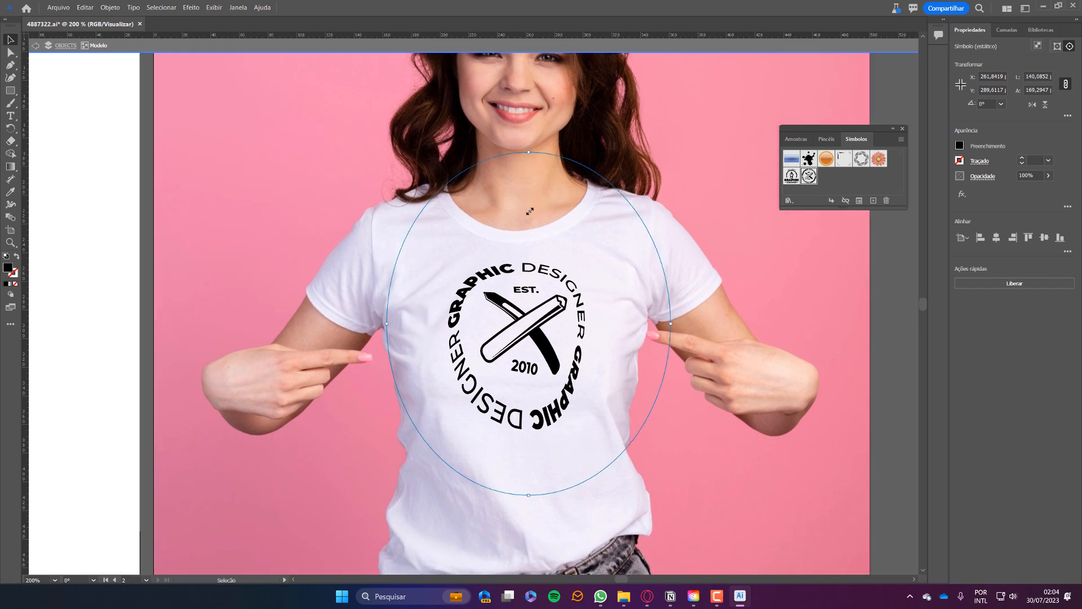
mouse_move(529, 211)
left_mouse_down()
mouse_move(530, 220)
mouse_move(526, 212)
left_mouse_up()
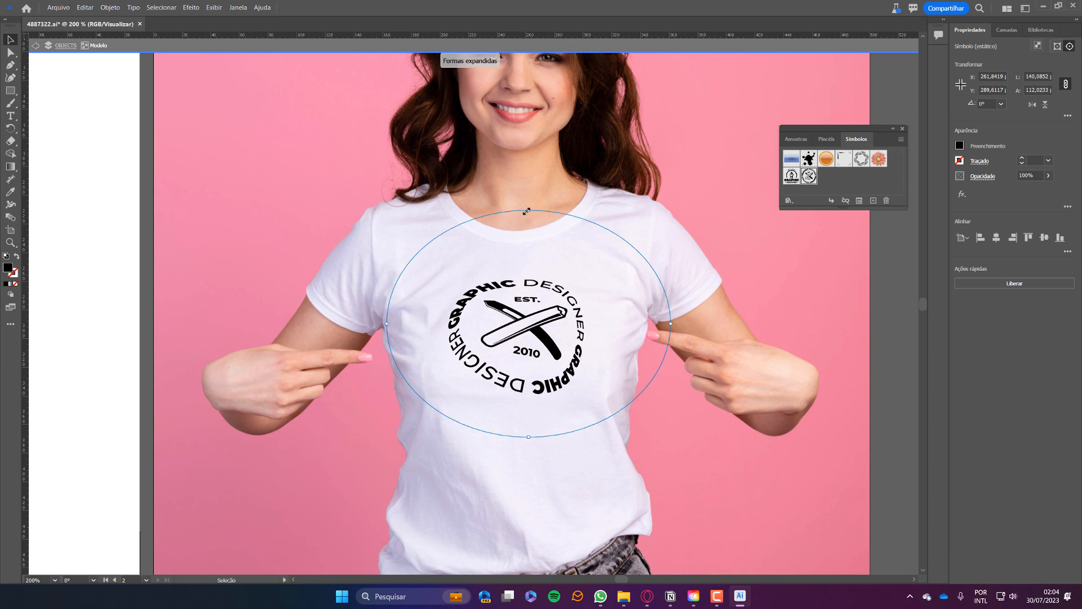
key("ctrl+0")
left_click(820, 317)
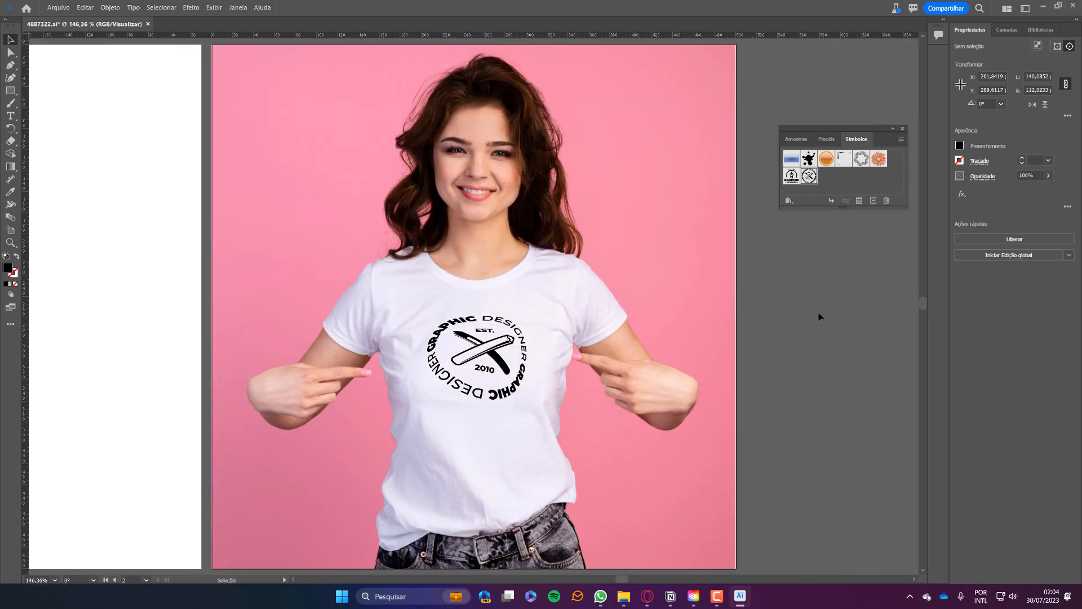
left_click_drag(294, 331, 575, 300)
key("ctrl+minus")
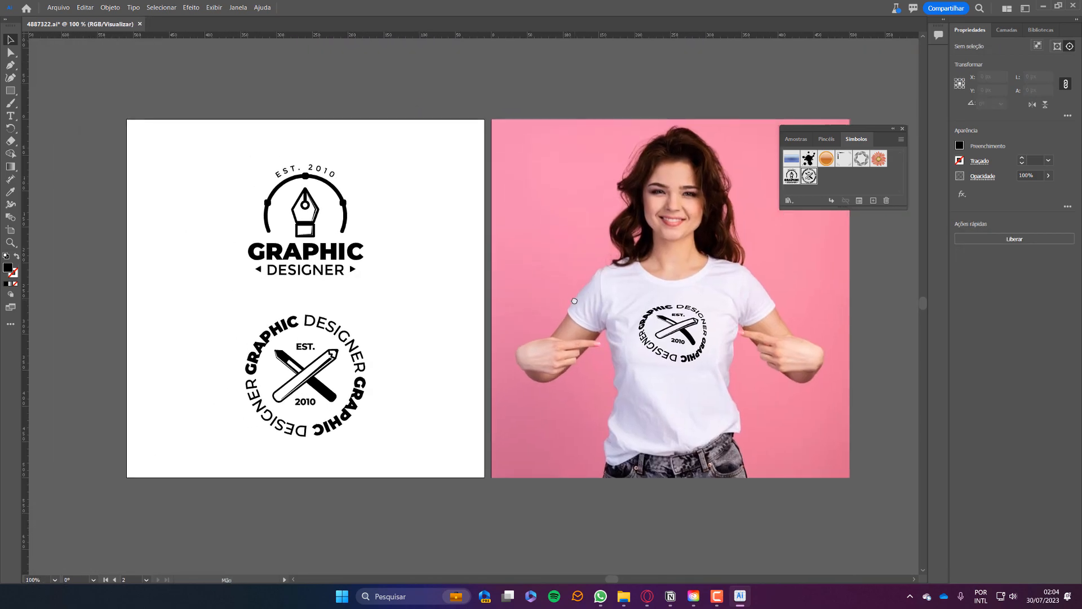
key("ctrl+minus")
key("ctrl+minus")
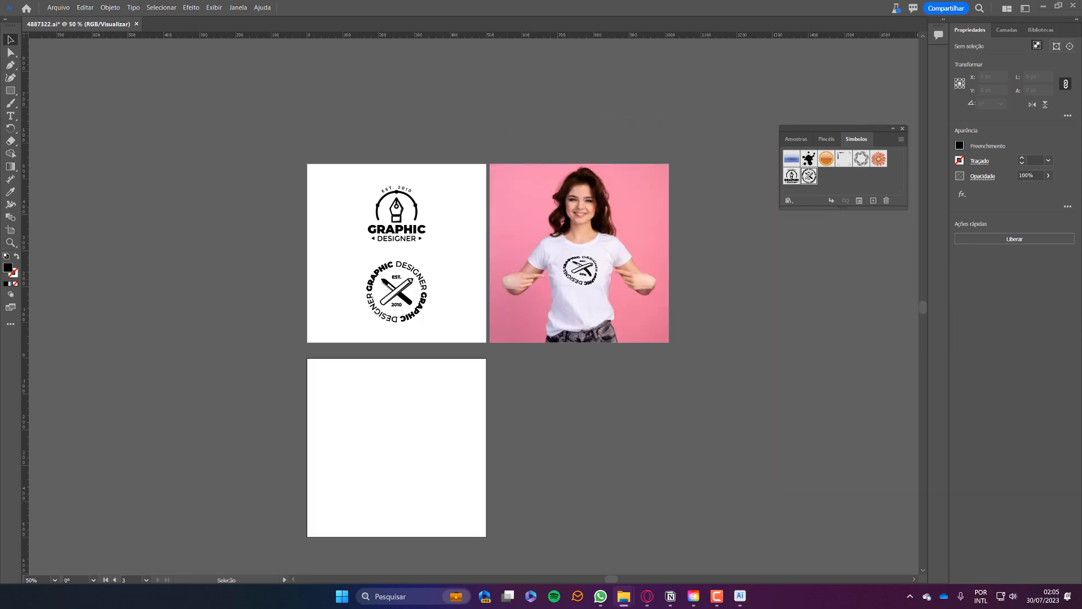
Centre the box photo on the third artboard and scale it to the 500 px artboard width.
left_click_drag(372, 424, 436, 420)
left_click(996, 238)
left_click(1044, 237)
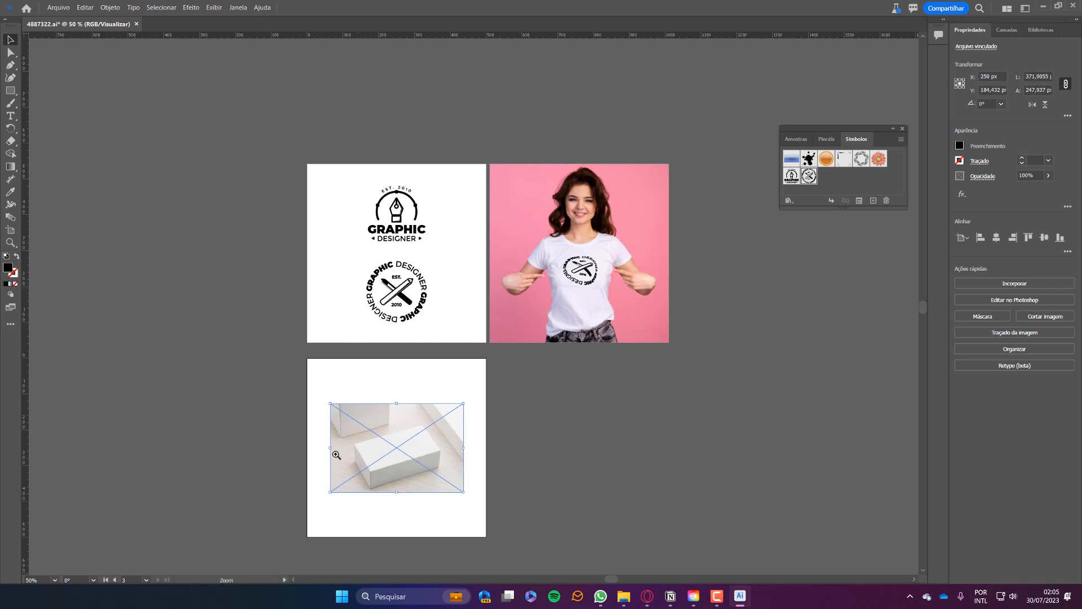
scroll(401, 443, "up", 3)
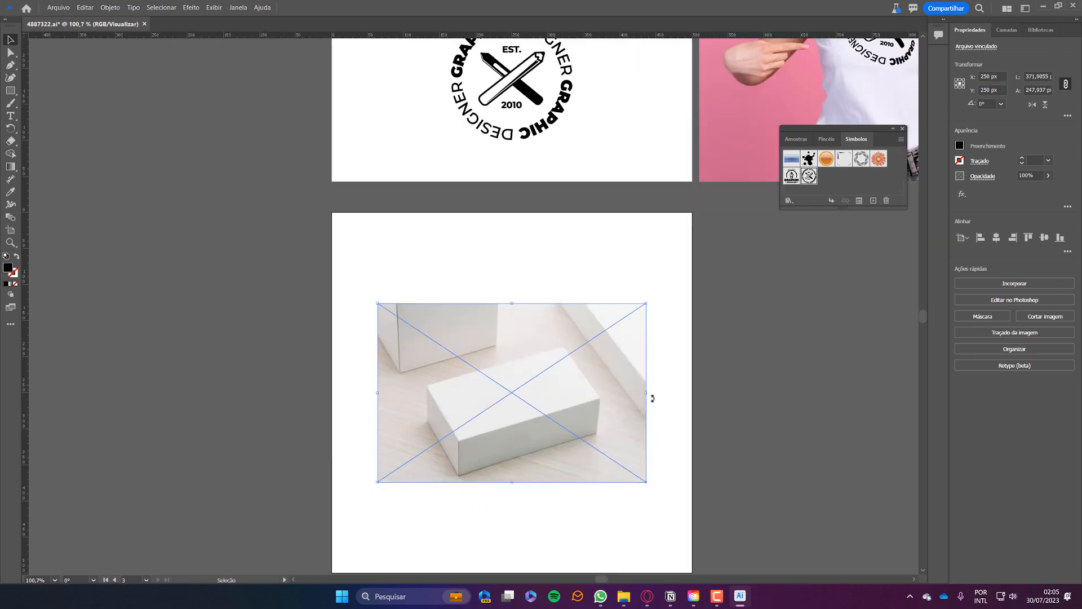
left_click_drag(648, 394, 694, 389)
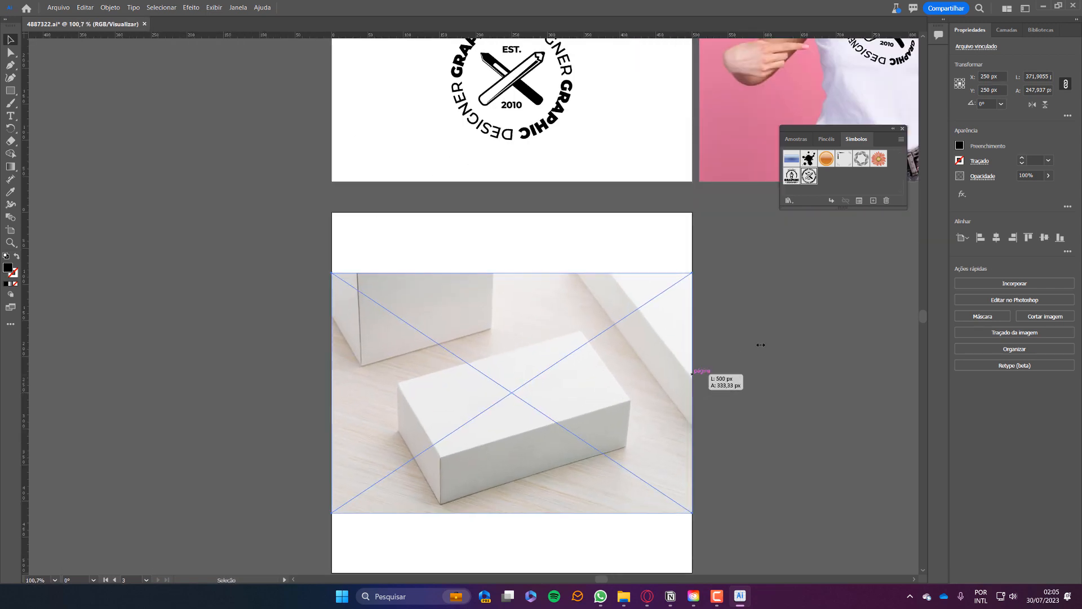
left_click(631, 185)
Copy the circular pencil logo onto the box photo and make a mockup from both.
left_click_drag(537, 105, 529, 413)
left_click(614, 338, "shift")
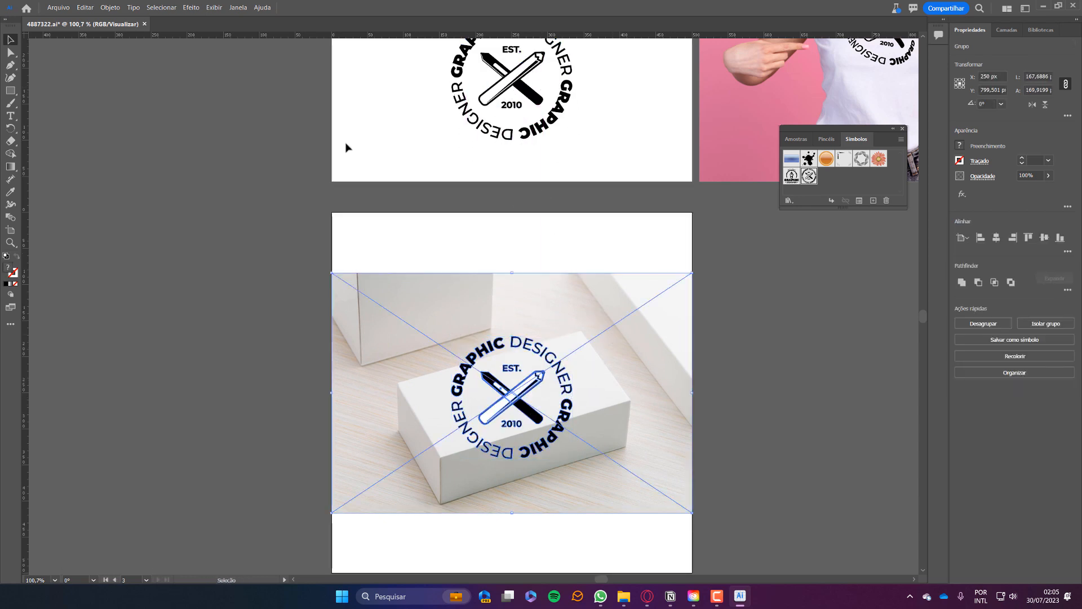
left_click(110, 7)
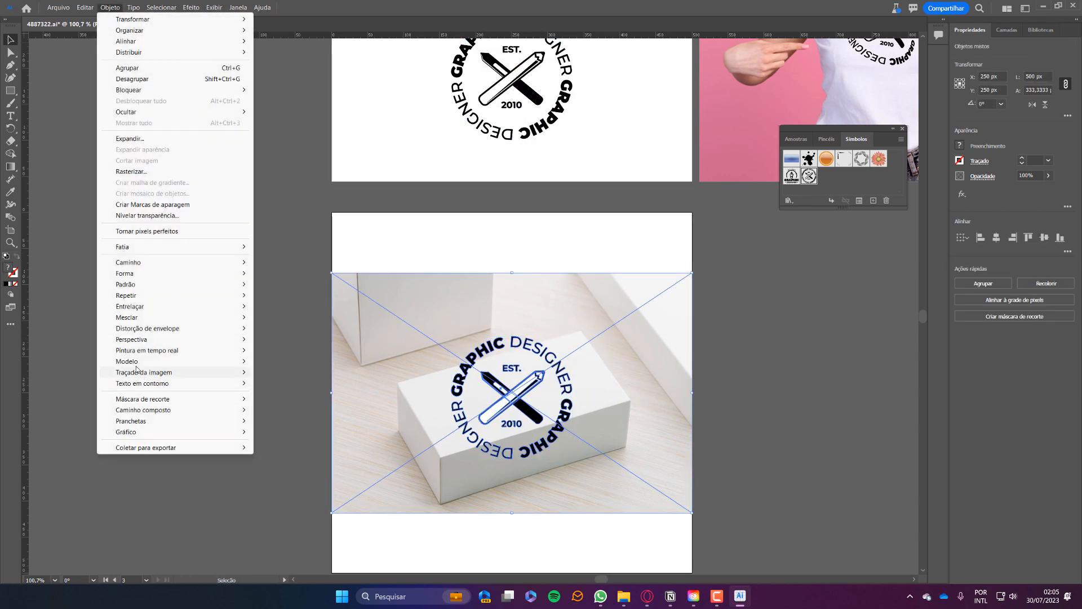
mouse_move(136, 364)
left_click(287, 363)
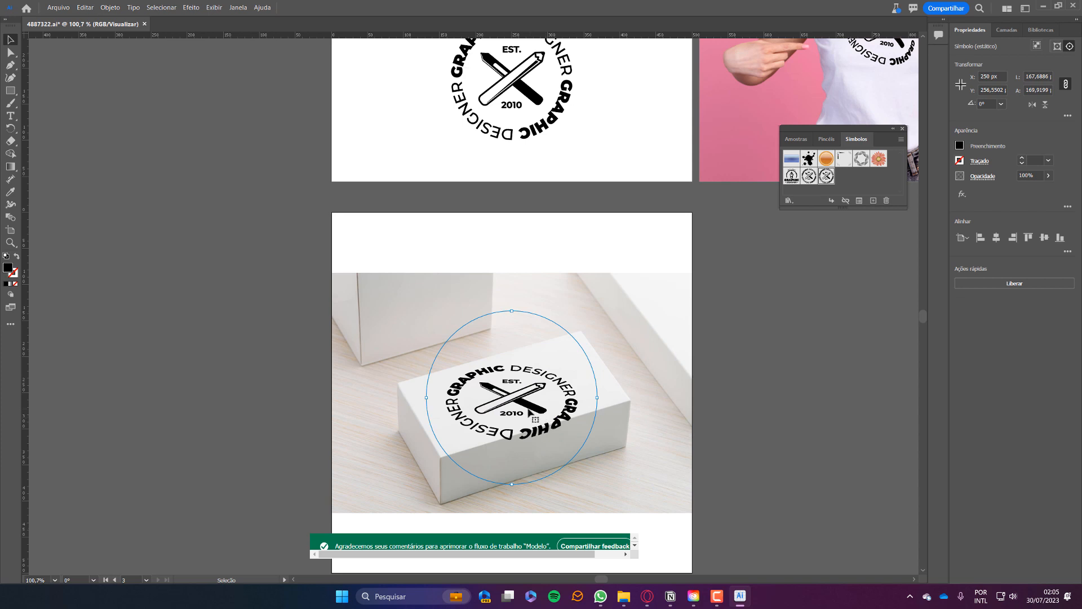
Move the box badge onto the lid, narrow it to about 116 px and flatten it vertically.
left_click_drag(522, 404, 662, 355)
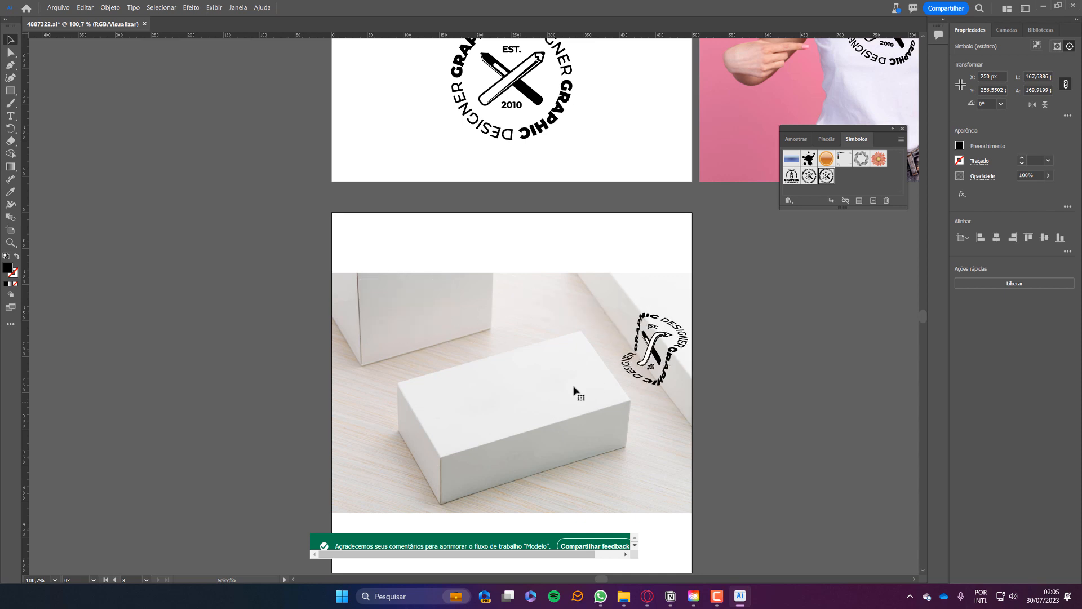
left_click_drag(574, 390, 526, 395)
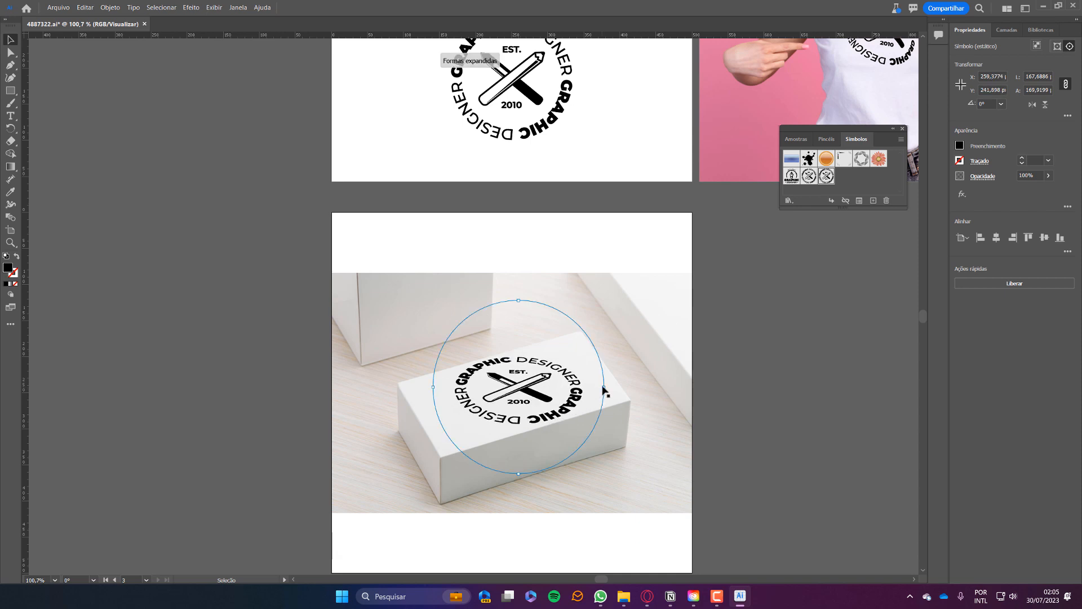
left_click_drag(589, 387, 578, 387)
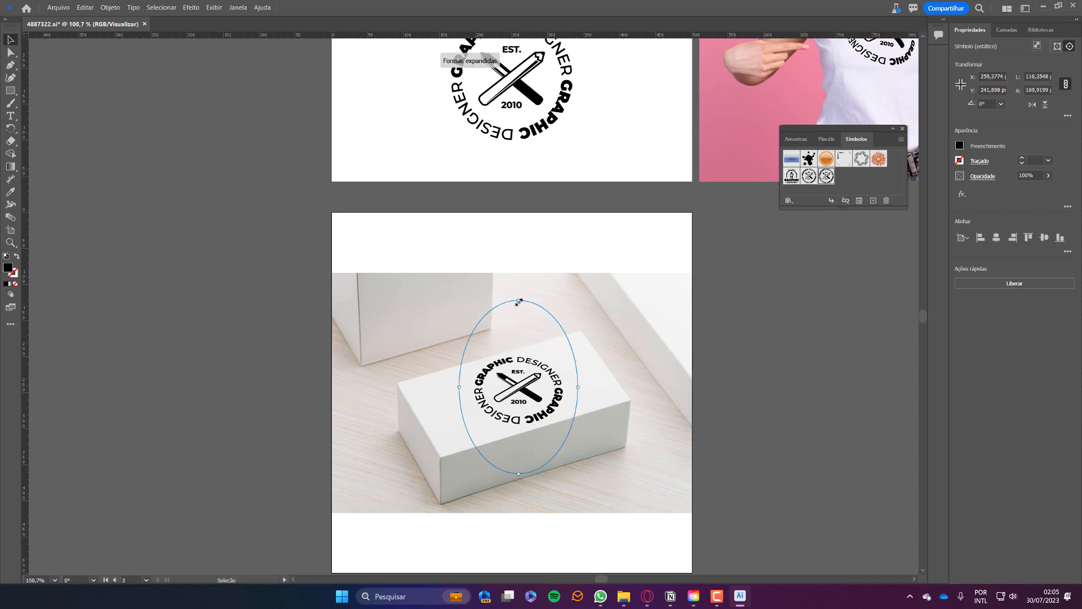
left_click_drag(518, 302, 514, 320)
left_click(755, 363)
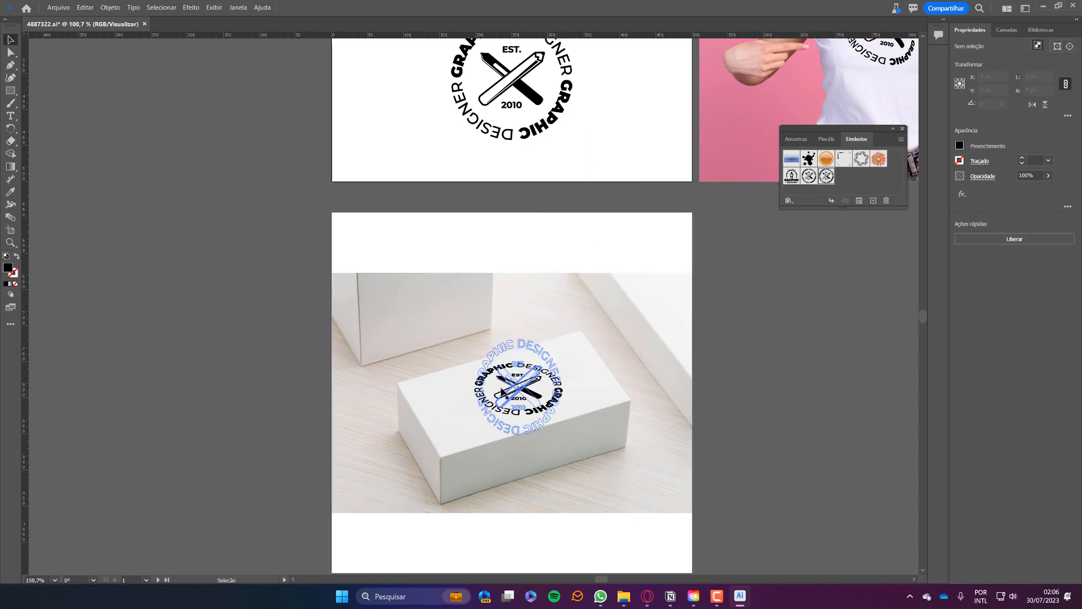
Open the box mockup for editing, trying and then undoing a move of the logo.
left_click(523, 389)
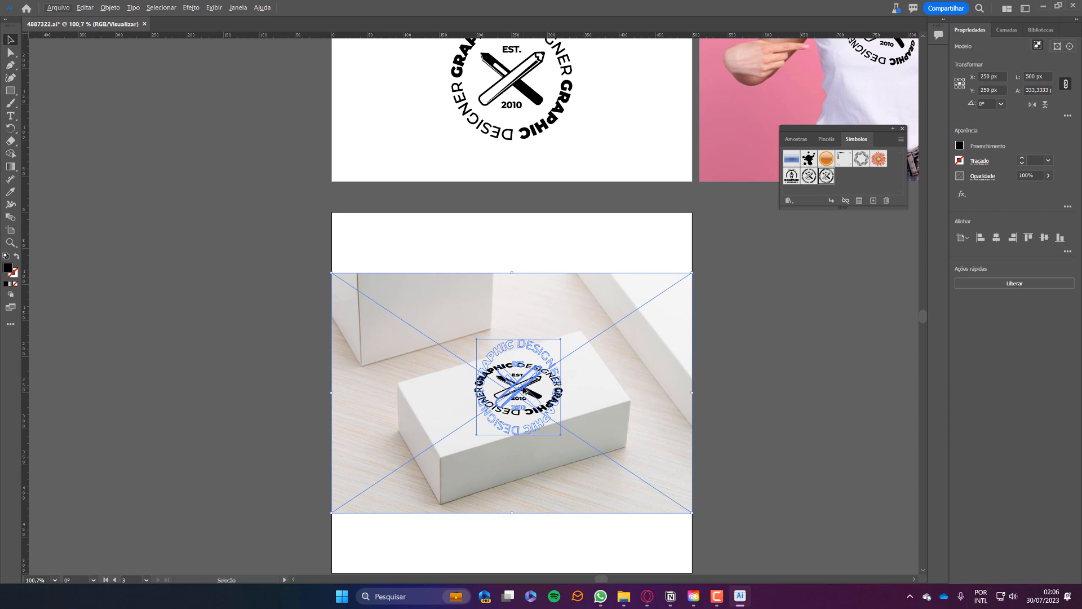
double_click(525, 388)
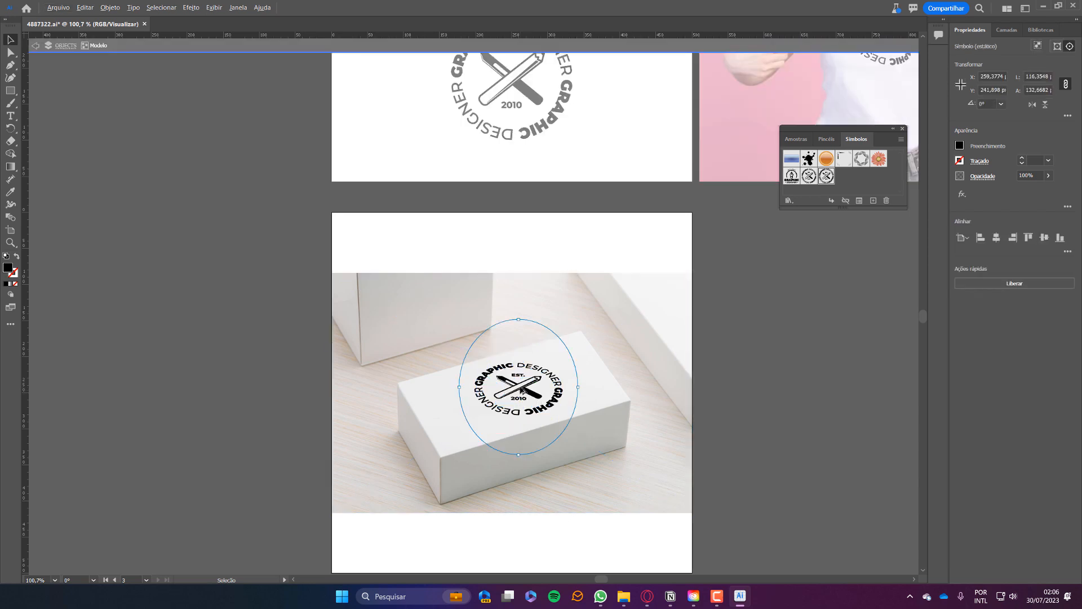
left_click_drag(548, 429, 644, 438)
key("ctrl+z")
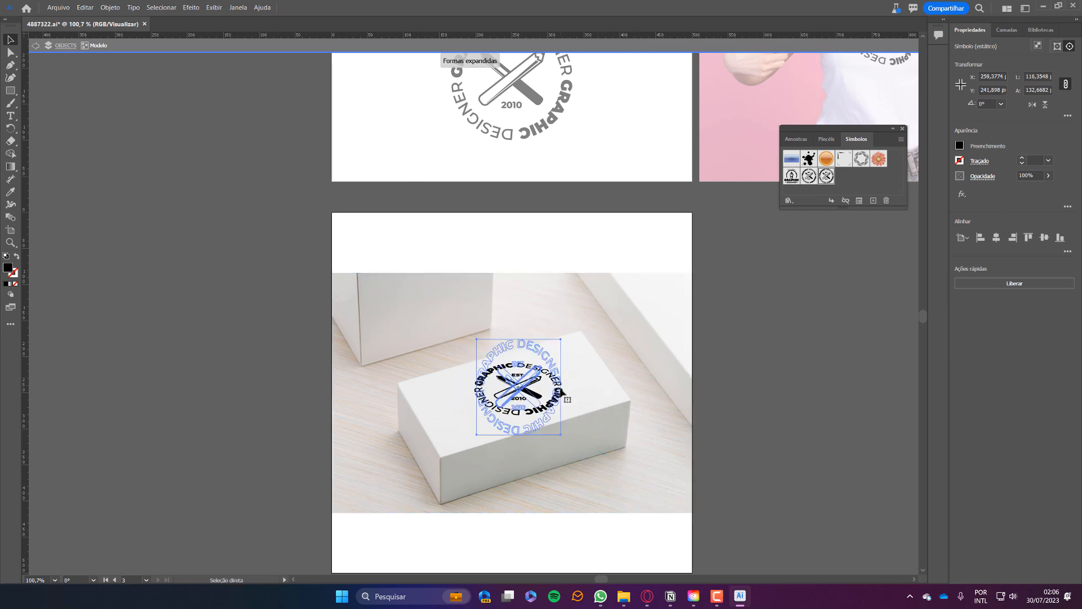
key("ctrl+z")
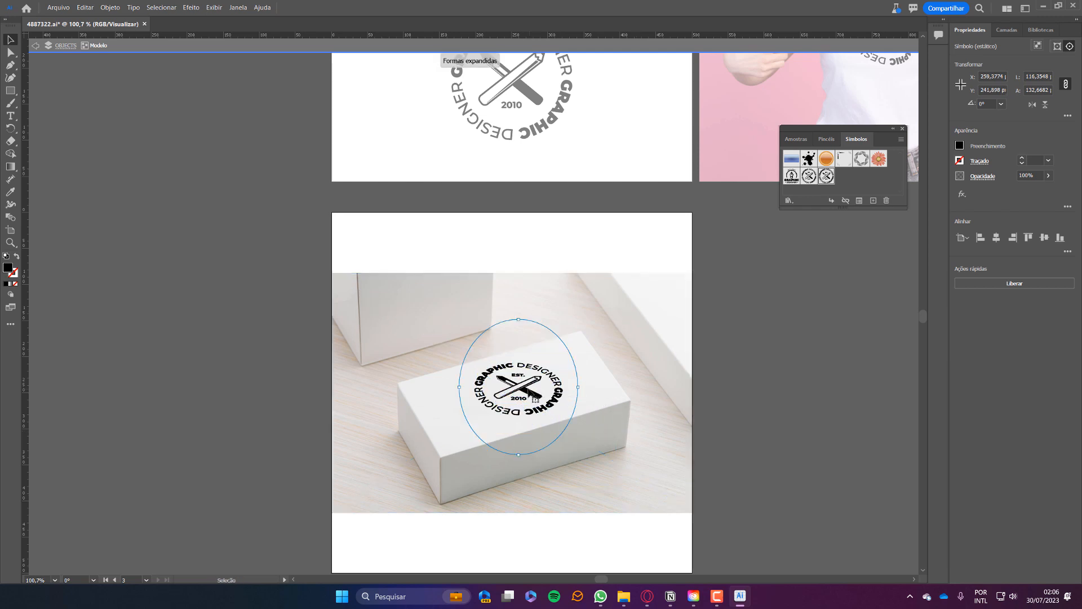
Duplicate the badge onto the box front as a small flattened ellipse, then exit the mockup.
left_click_drag(542, 412, 557, 458)
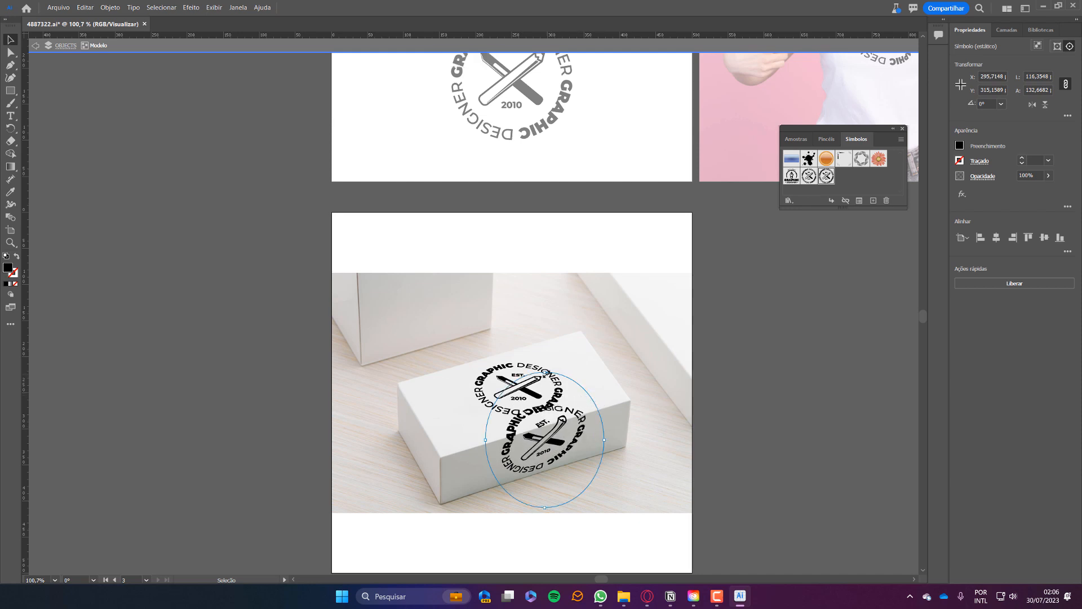
left_click_drag(547, 414, 545, 481)
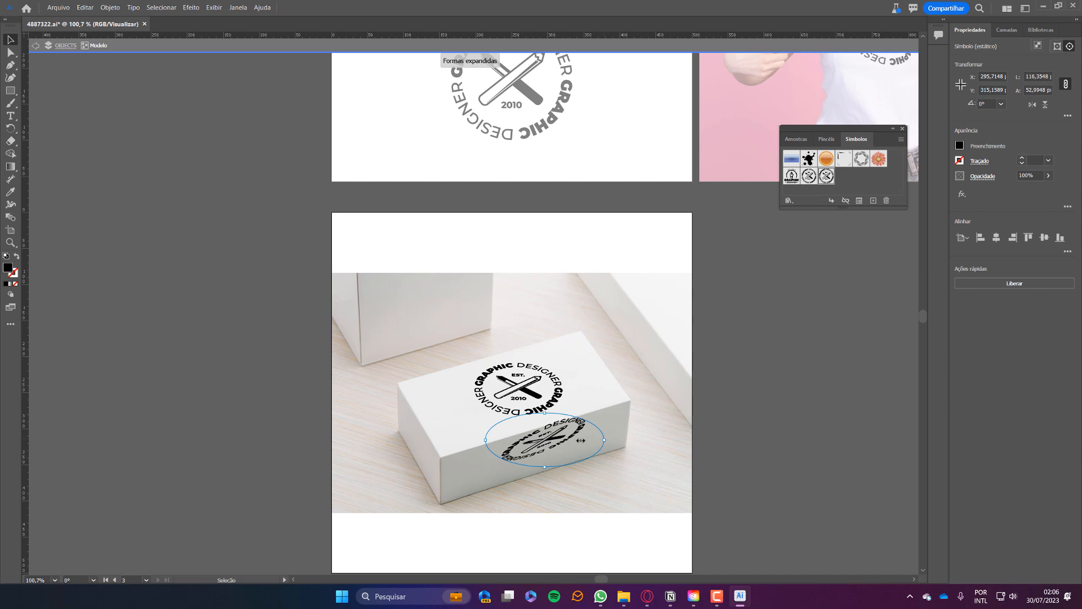
left_click_drag(580, 440, 544, 456)
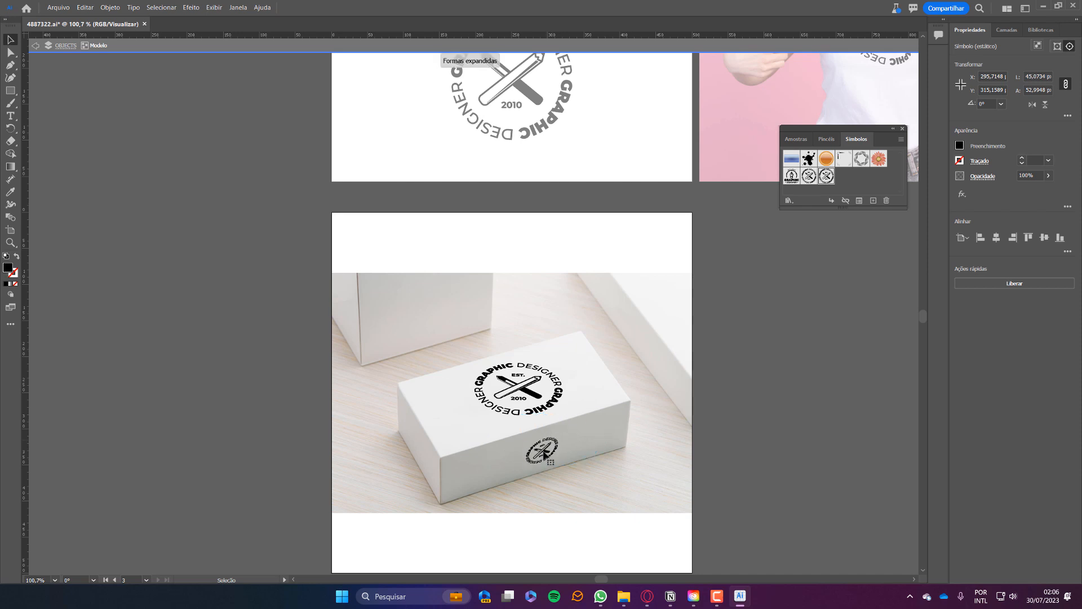
left_click(718, 441)
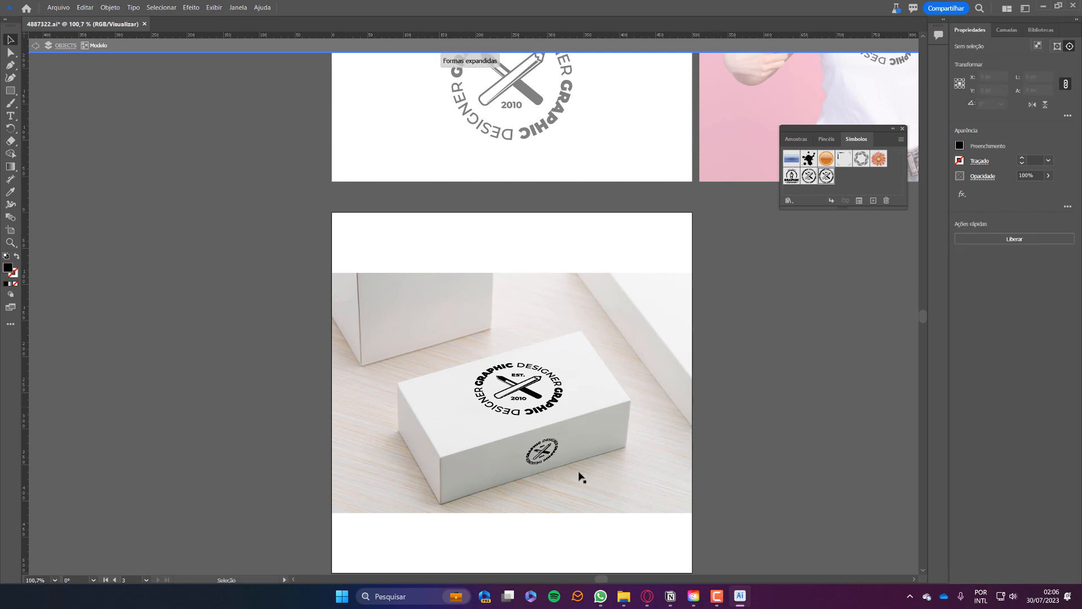
double_click(802, 400)
key("space")
left_click_drag(593, 172, 590, 313)
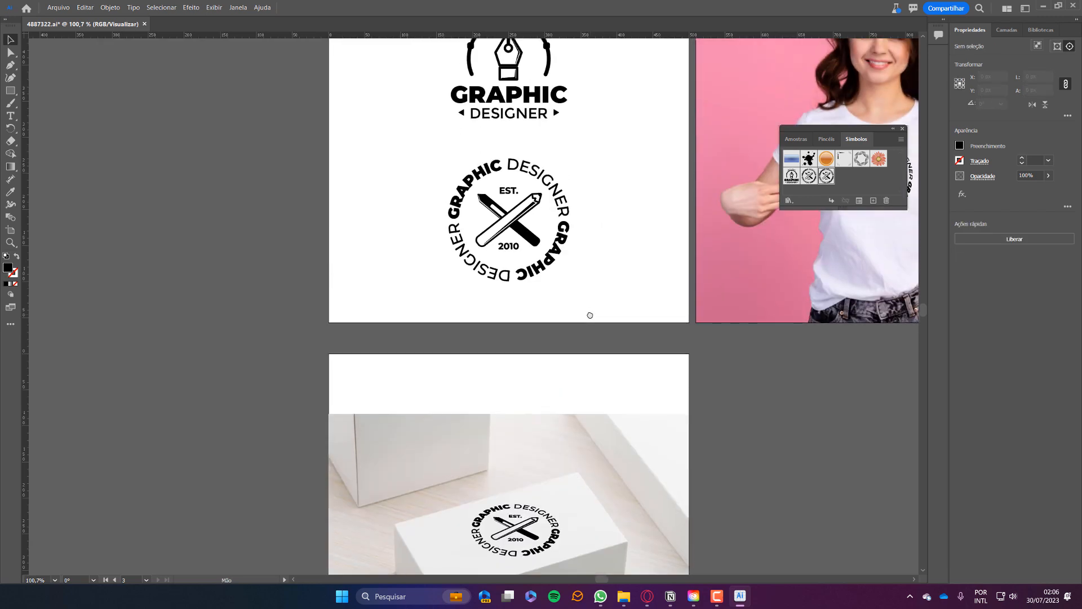
Bring the pen-nib logo beside the box mockup and look through the Object mockup commands.
left_click_drag(533, 98, 749, 463)
key("space")
left_click_drag(700, 499, 575, 404)
left_click(490, 349)
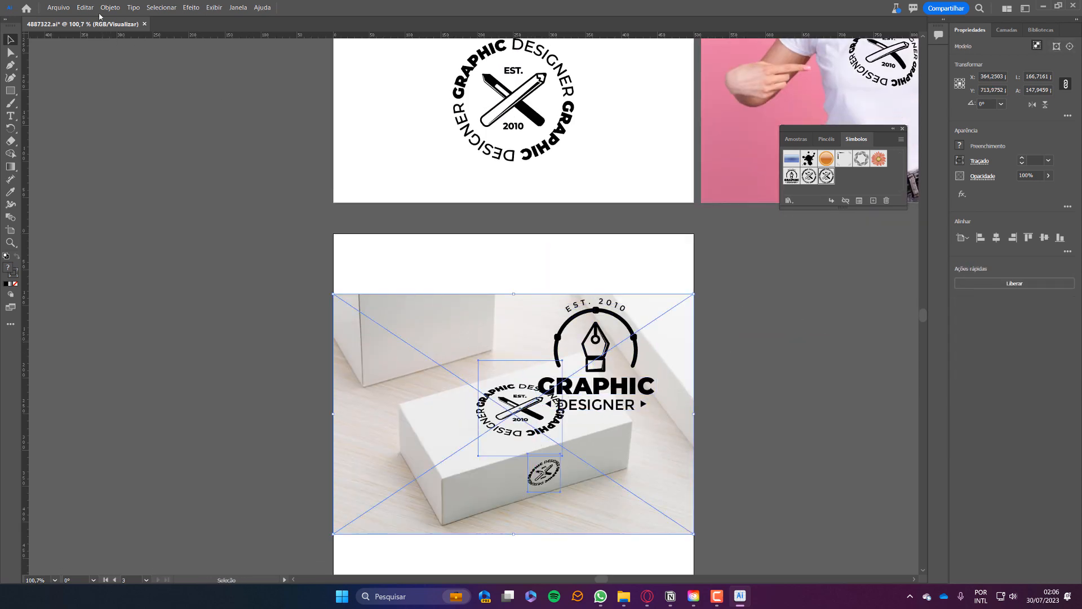
left_click(109, 7)
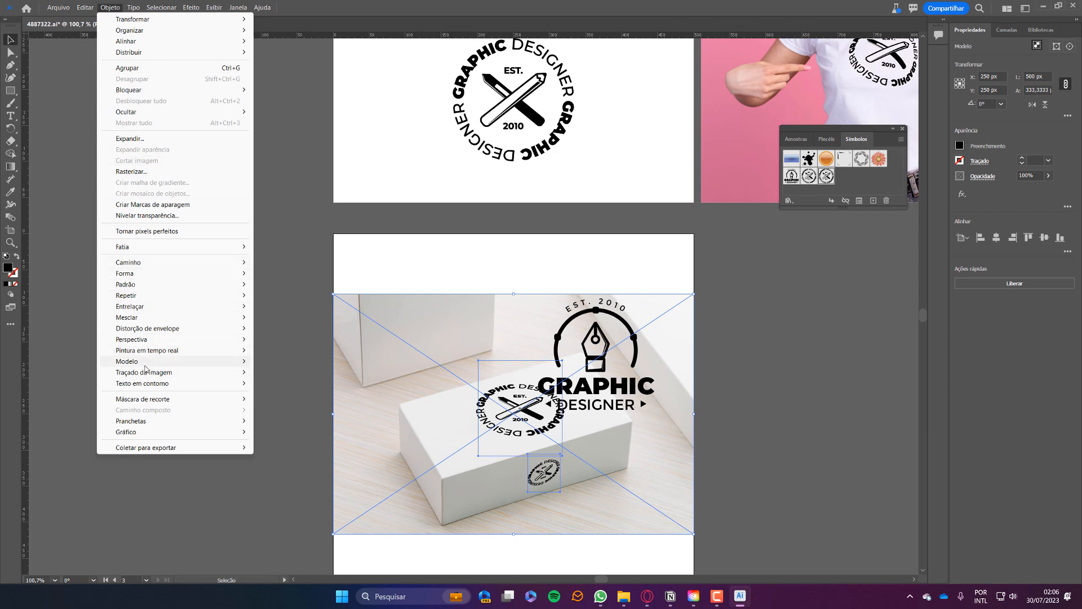
mouse_move(146, 362)
left_click(794, 363)
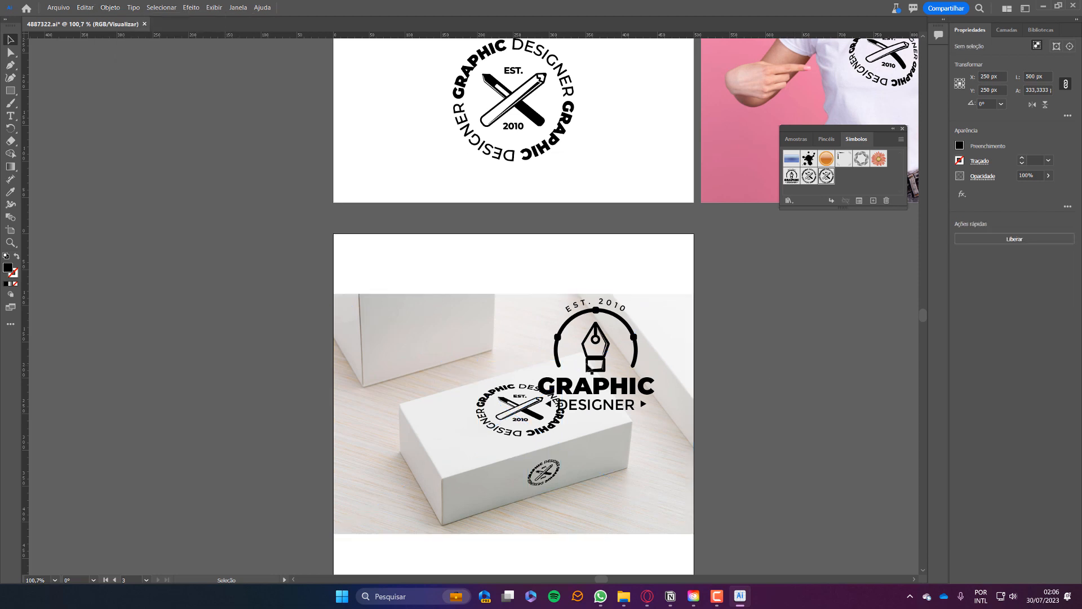
Cut the pen-nib logo out of the layout and open the box mockup for editing.
left_click_drag(595, 361, 706, 372)
key("Delete")
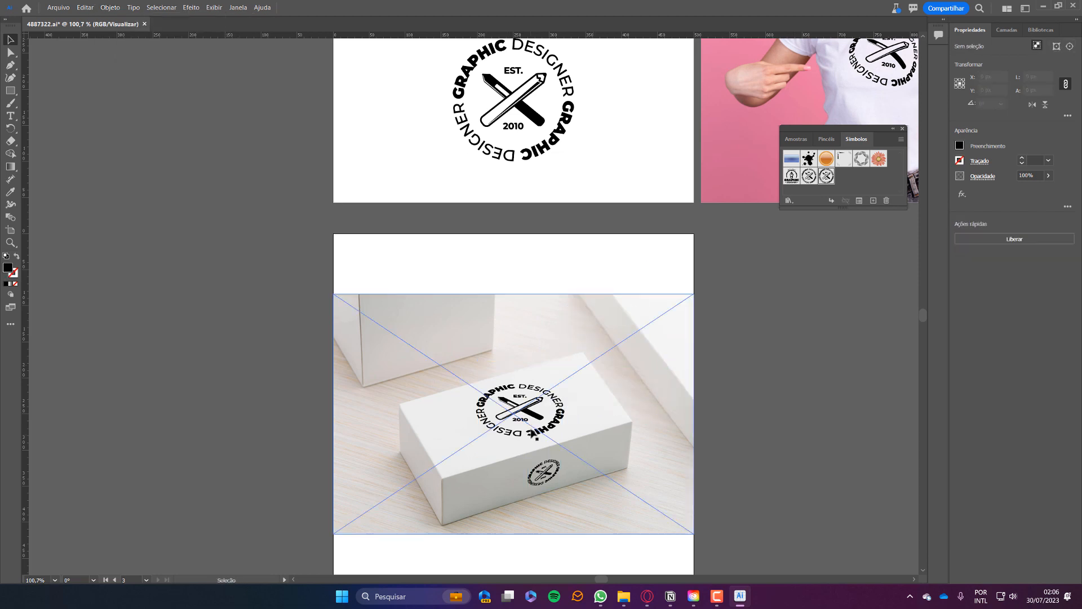
double_click(535, 435)
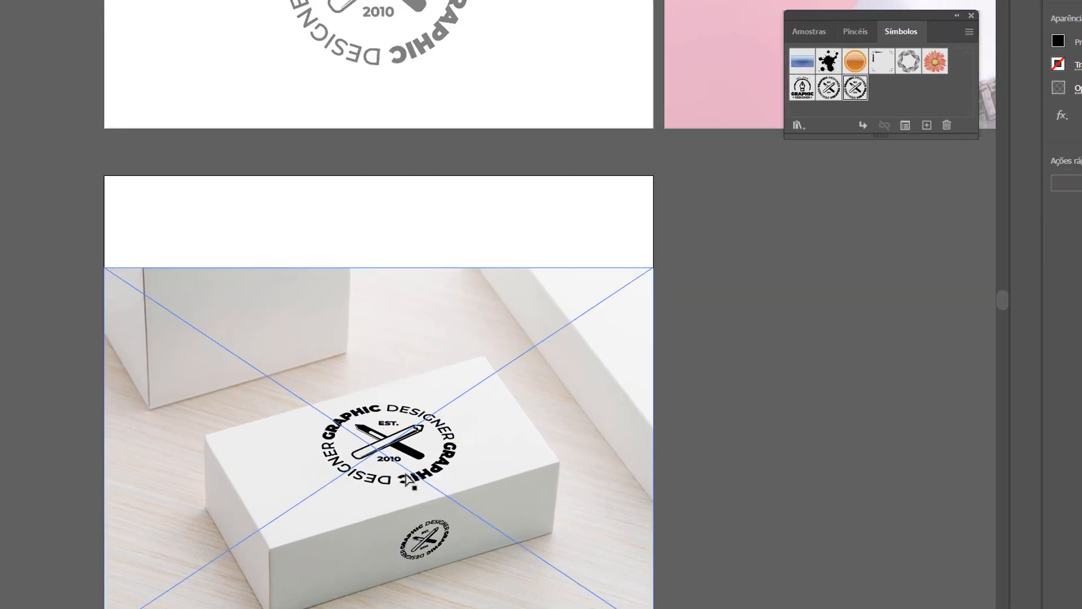
Paste the pen-nib logo into the mockup, place it on the rear box and rotate it slightly.
key("ctrl+v")
left_click_drag(267, 337, 252, 337)
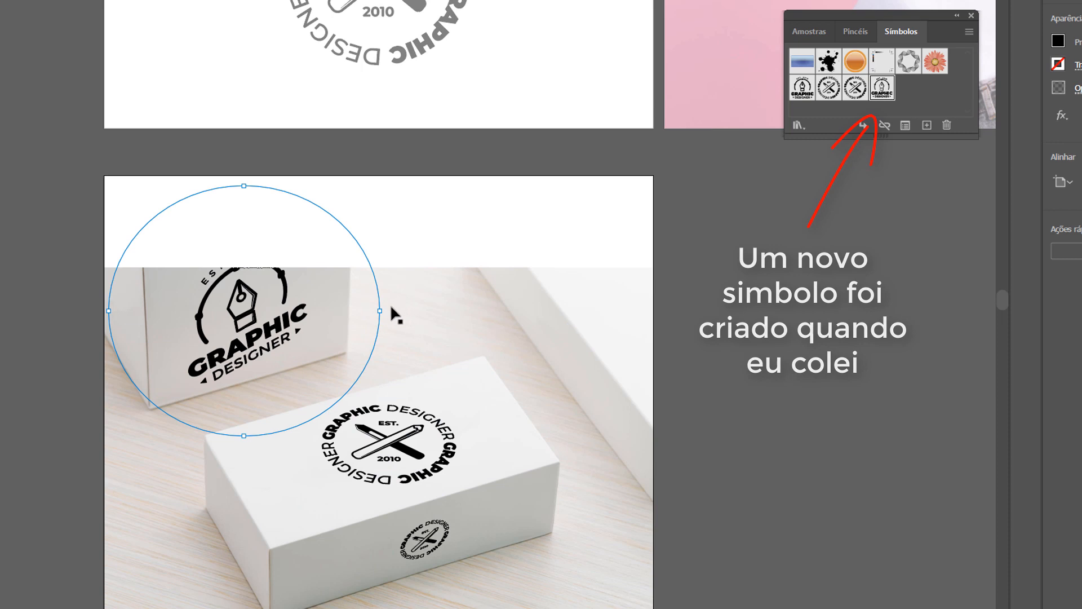
mouse_move(472, 496)
left_mouse_down()
mouse_move(528, 504)
mouse_move(237, 318)
mouse_move(278, 315)
mouse_move(275, 333)
left_mouse_up()
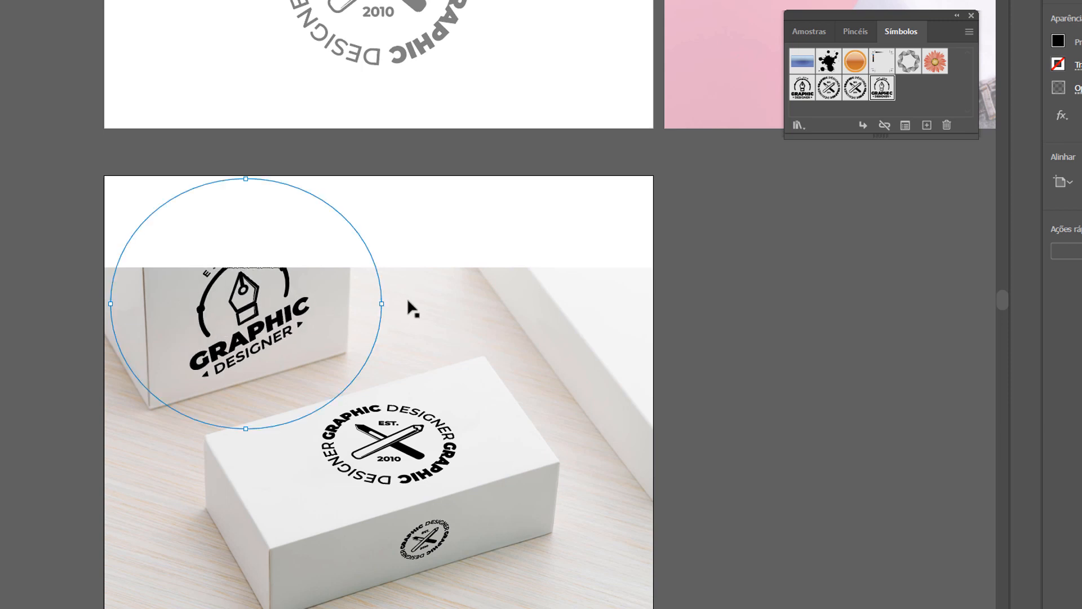
left_click_drag(396, 319, 390, 353)
left_click_drag(283, 334, 271, 326)
left_click(792, 384)
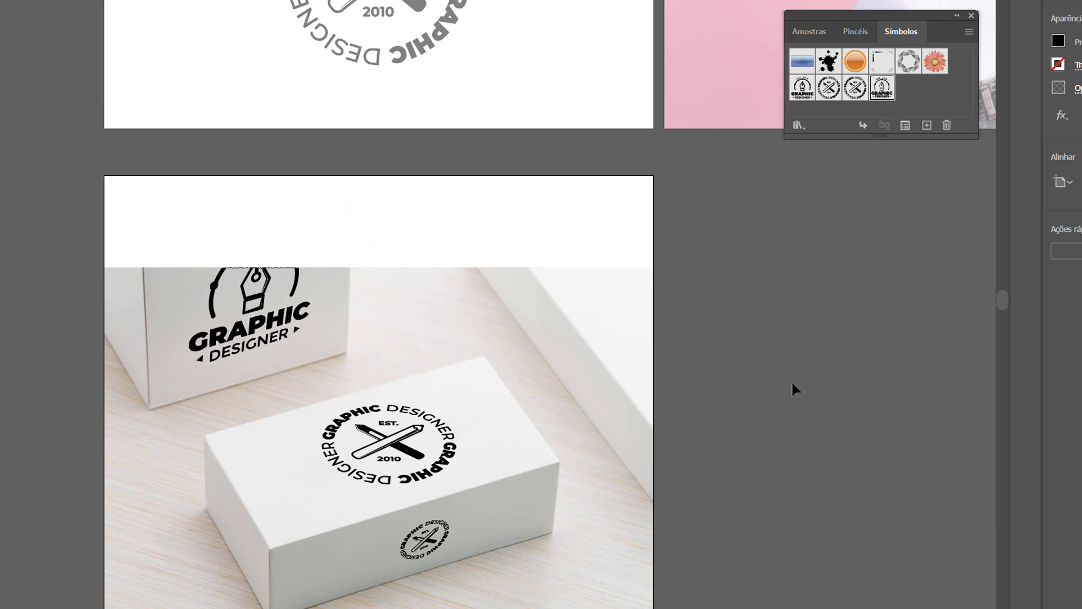
key("z")
left_click_drag(431, 403, 229, 308)
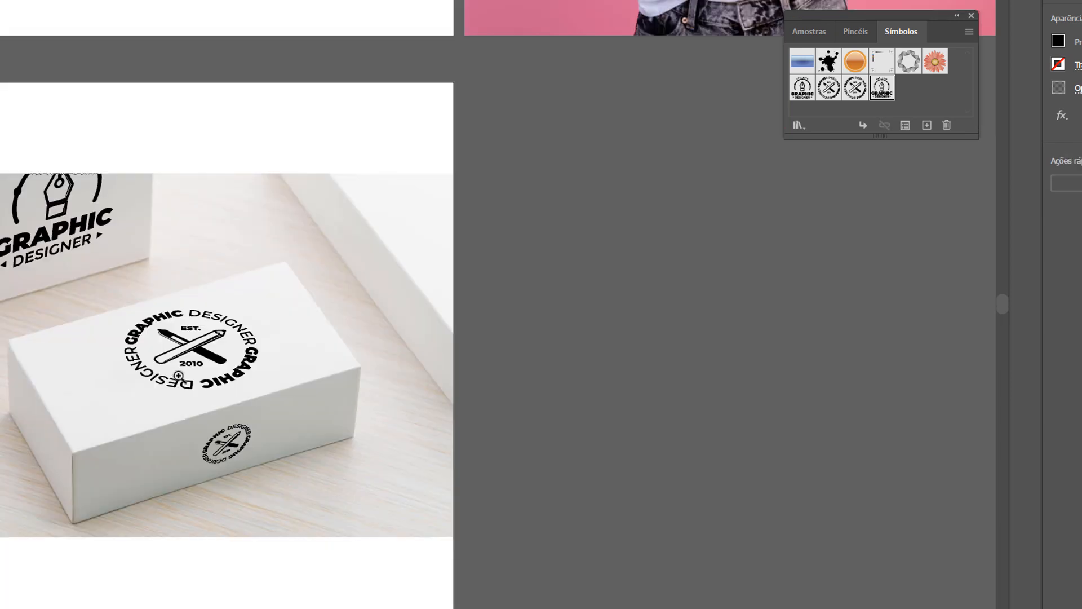
Zoom and pan to inspect the pen-nib logo's edges, then return to the box mockup view.
left_click(295, 408)
left_click_drag(205, 389, 442, 495)
left_click_drag(169, 84, 449, 226)
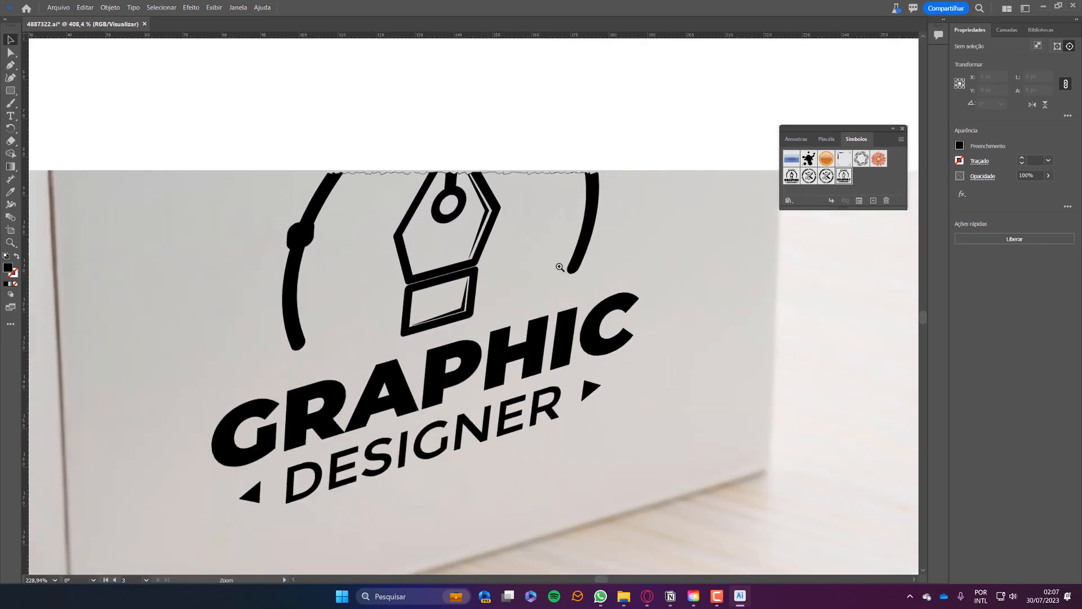
left_click_drag(559, 267, 620, 312)
left_click_drag(310, 206, 429, 319)
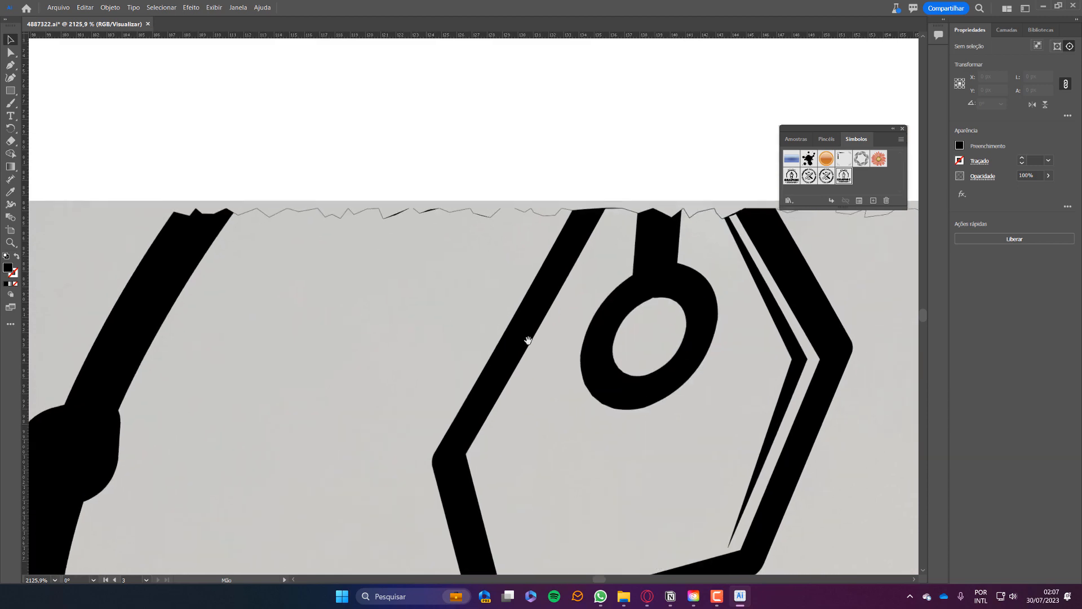
left_click_drag(668, 369, 433, 357)
left_click_drag(639, 479, 425, 363)
left_click_drag(651, 434, 587, 432)
left_click_drag(529, 359, 553, 355)
left_click_drag(529, 414, 540, 372)
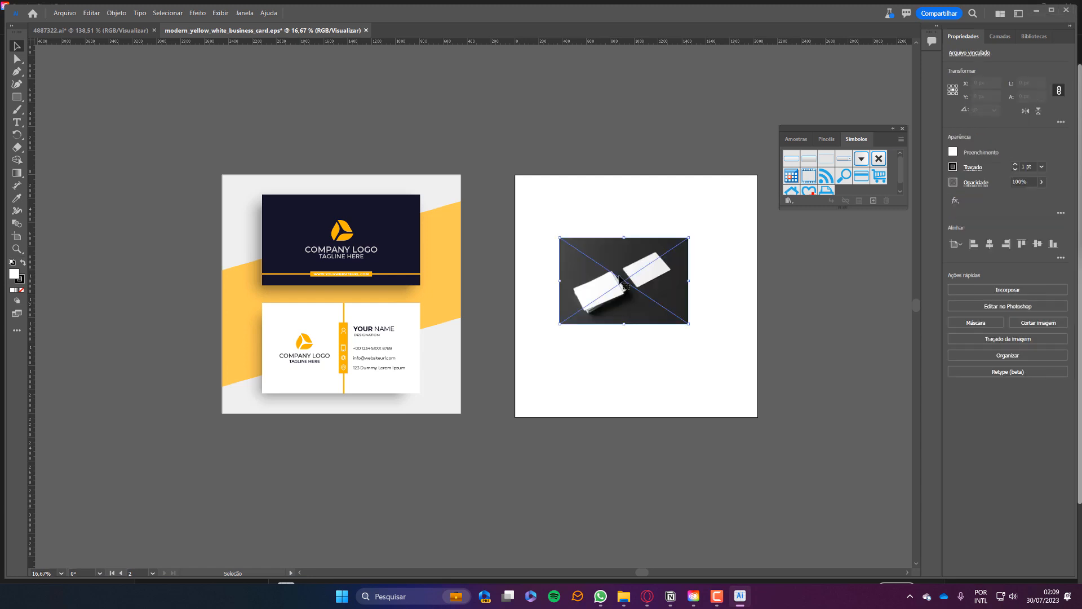
Place the card-stack photo on the right artboard, enlarge it proportionally and centre it.
left_click_drag(619, 277, 639, 282)
left_click_drag(707, 240, 787, 143)
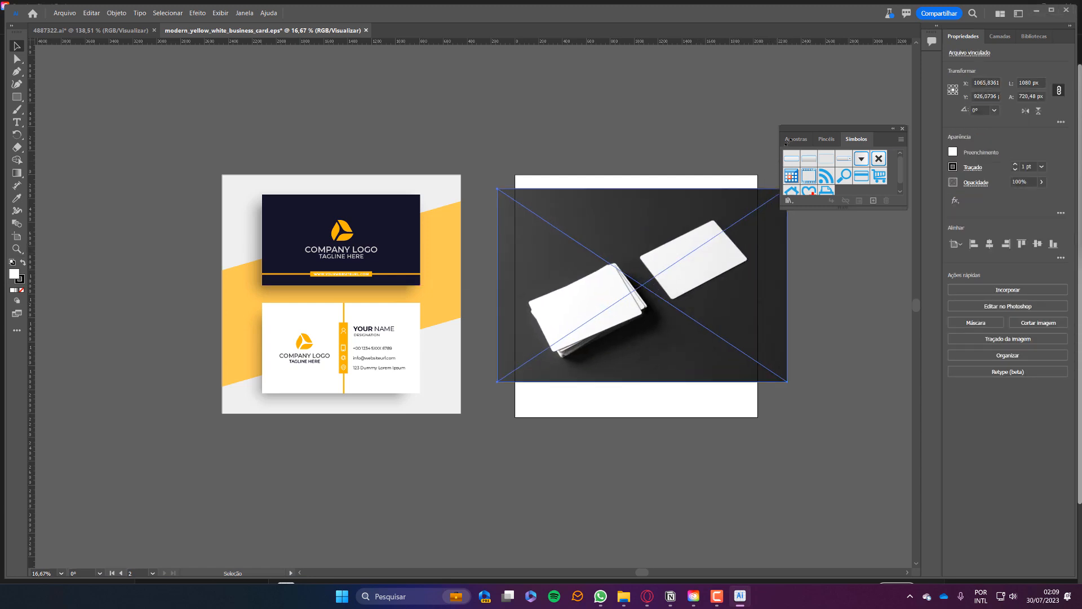
left_click(989, 244)
left_click(1037, 244)
left_click(716, 442)
left_click_drag(724, 389, 583, 418)
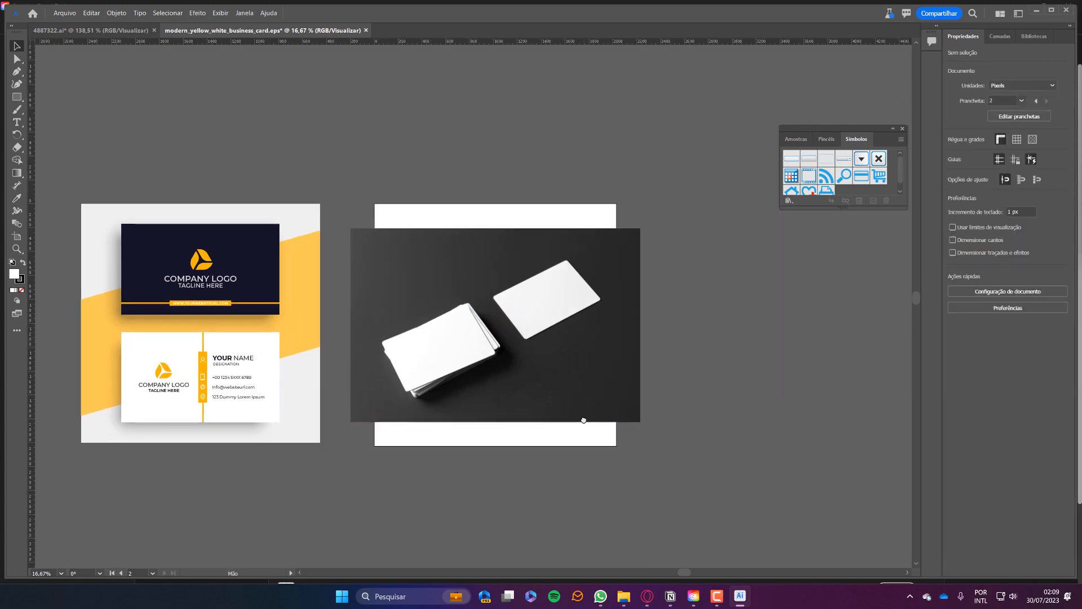
Replace the old second artboard with a new artboard fitted exactly to the photo.
left_click(583, 418)
left_click(16, 237)
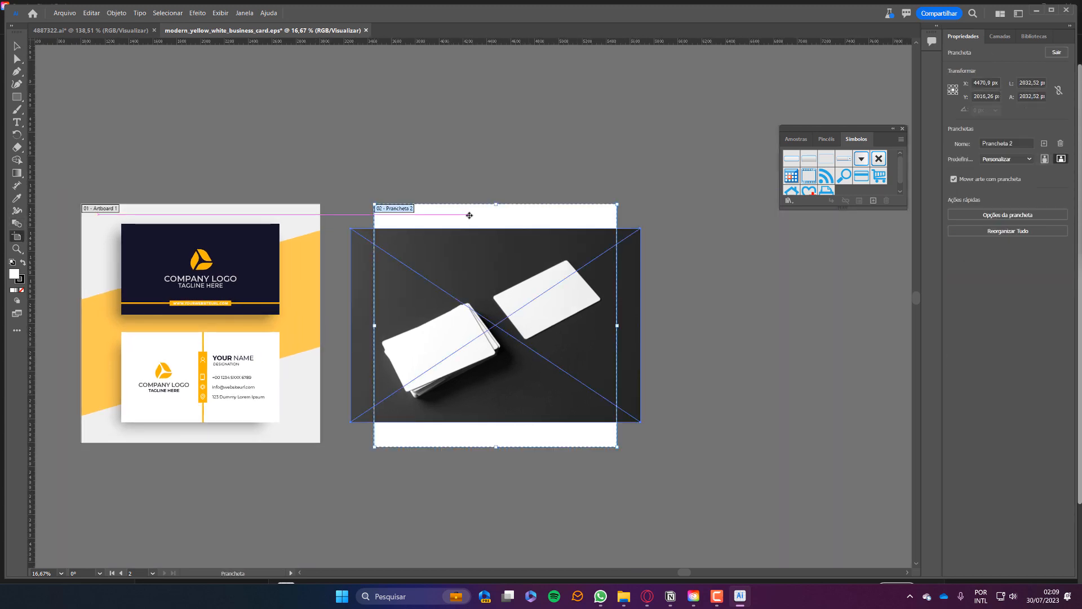
key("Delete")
left_click(485, 302)
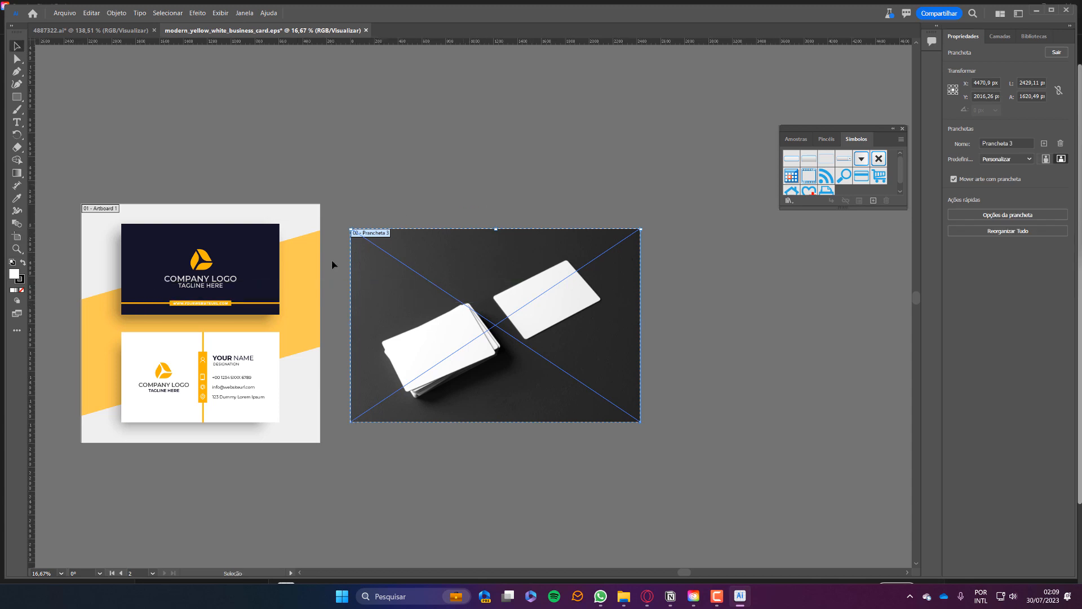
key("Escape")
Alt-drag a copy of the white business card onto the card-stack photo.
left_click(198, 363)
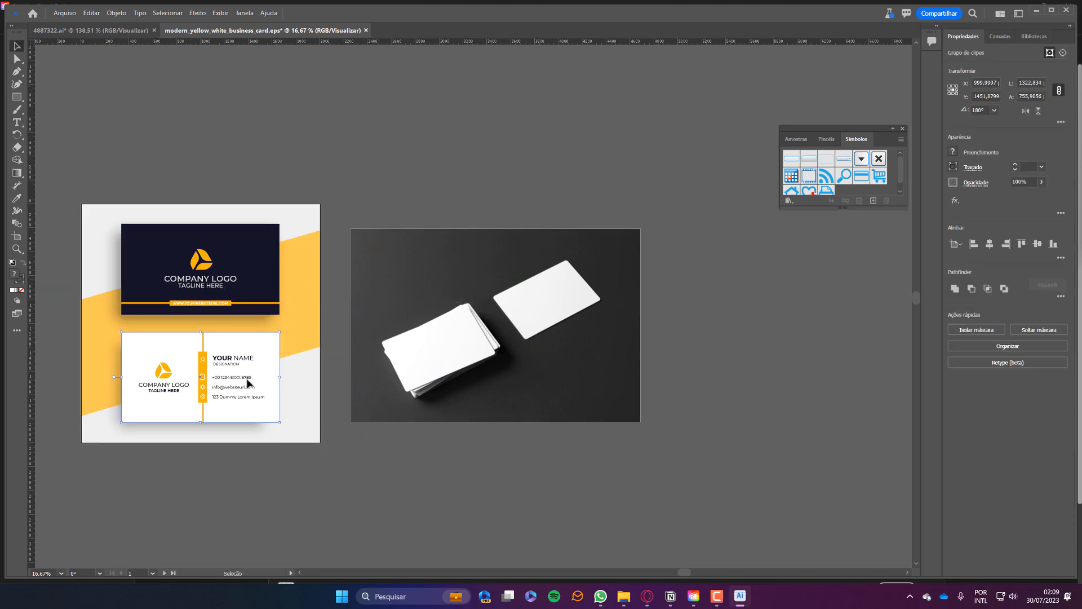
left_click_drag(198, 363, 493, 271)
left_click_drag(432, 313, 533, 328)
left_click_drag(530, 270, 517, 343)
Inside the copied card's group, try dark grey and then blue fills on its background.
double_click(665, 228)
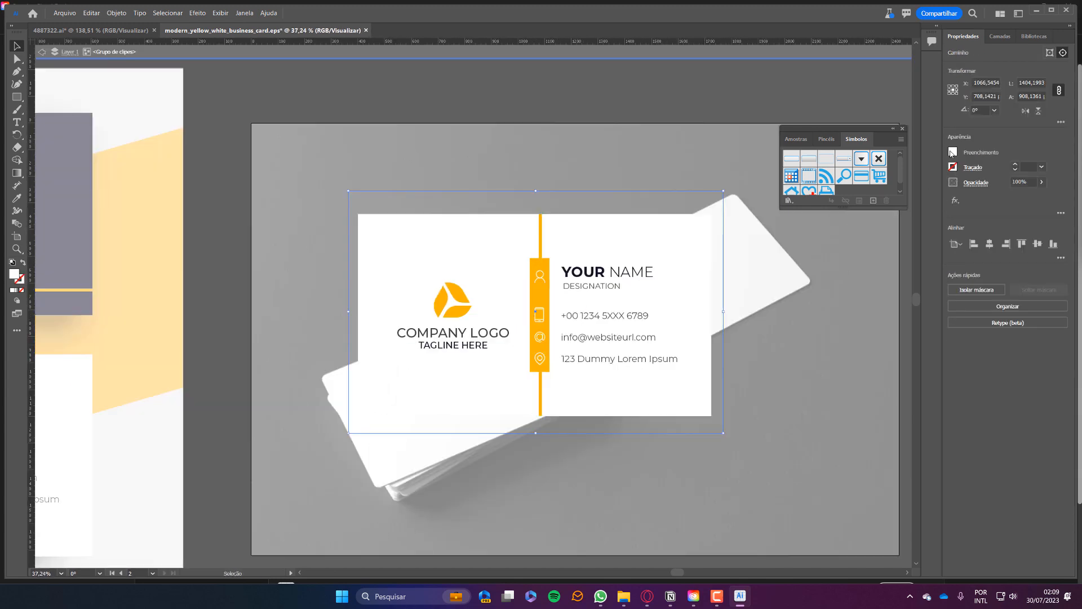
left_click(952, 151)
left_click(874, 220)
left_click(896, 198)
left_click(903, 197)
left_click(628, 314)
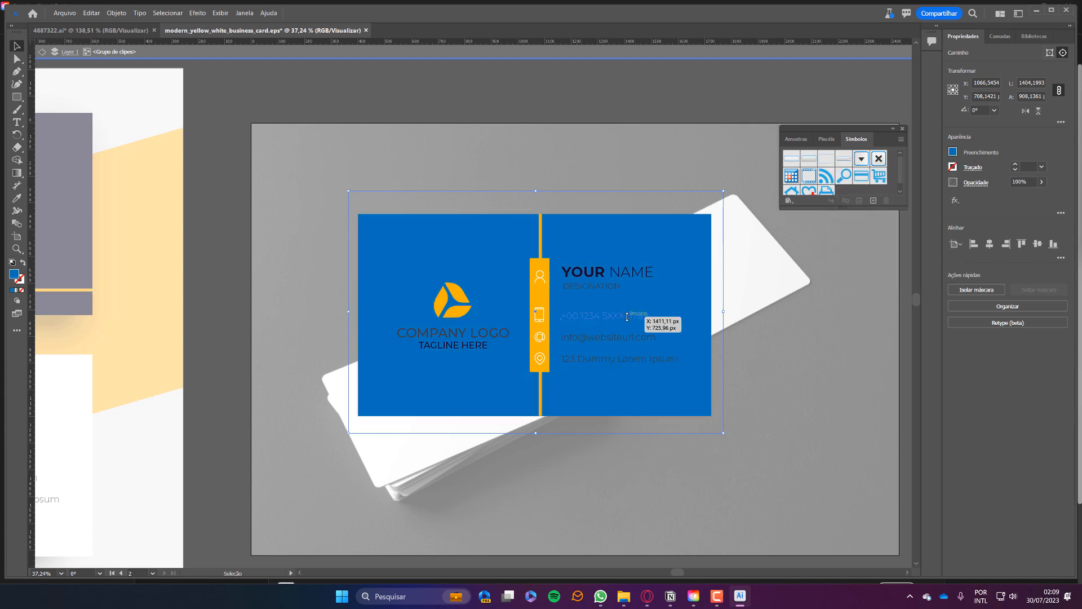
Select the right-side text lines and try white text, then undo the text colour.
left_click(639, 359)
left_click(630, 337, "shift")
left_click(620, 316, "shift")
left_click(601, 285, "shift")
left_click(598, 273, "shift")
left_click(953, 152)
left_click(852, 189)
left_click(427, 337)
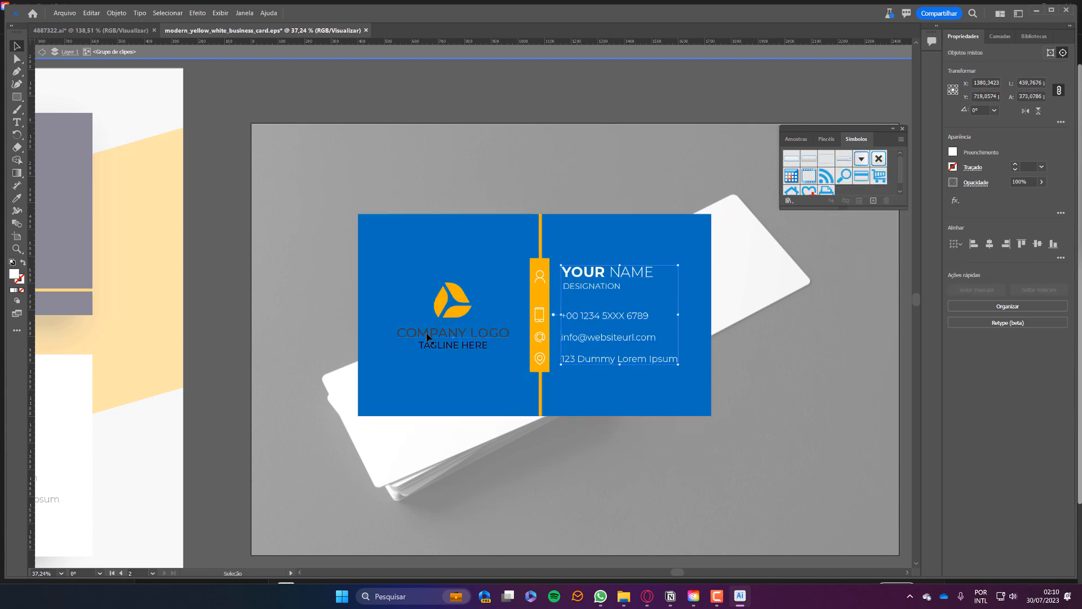
left_click(952, 151)
left_click(690, 237)
key("ctrl+z")
Fill the card background with orange, exit the group and shrink the card over the photo.
left_click(953, 151)
left_click(941, 190)
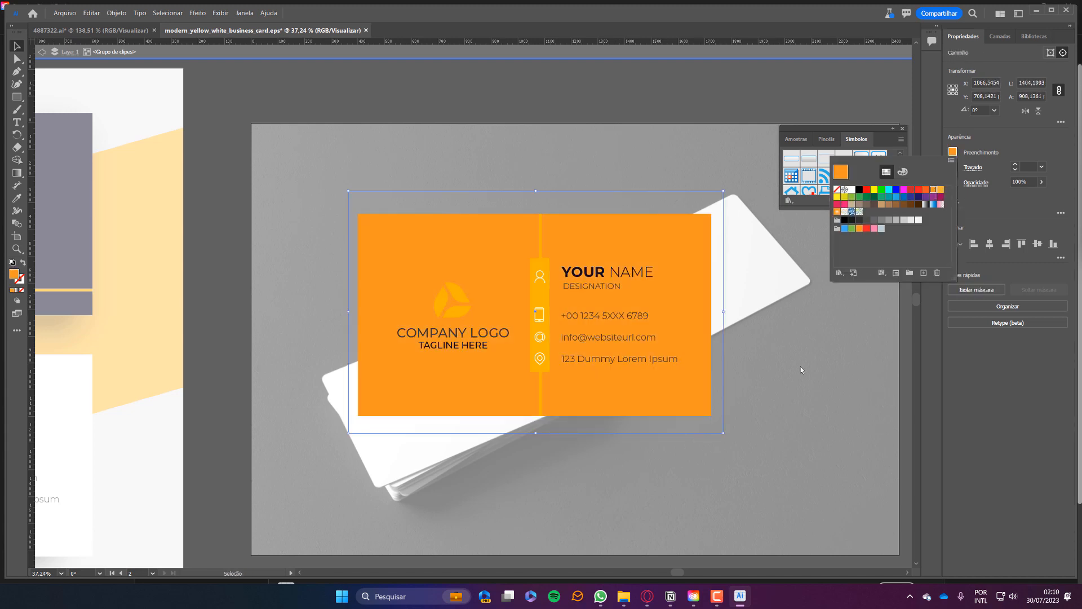
double_click(801, 367)
left_click(372, 216)
left_click(214, 90)
left_click(695, 229)
left_click_drag(711, 214, 611, 271)
left_click(394, 198, "shift")
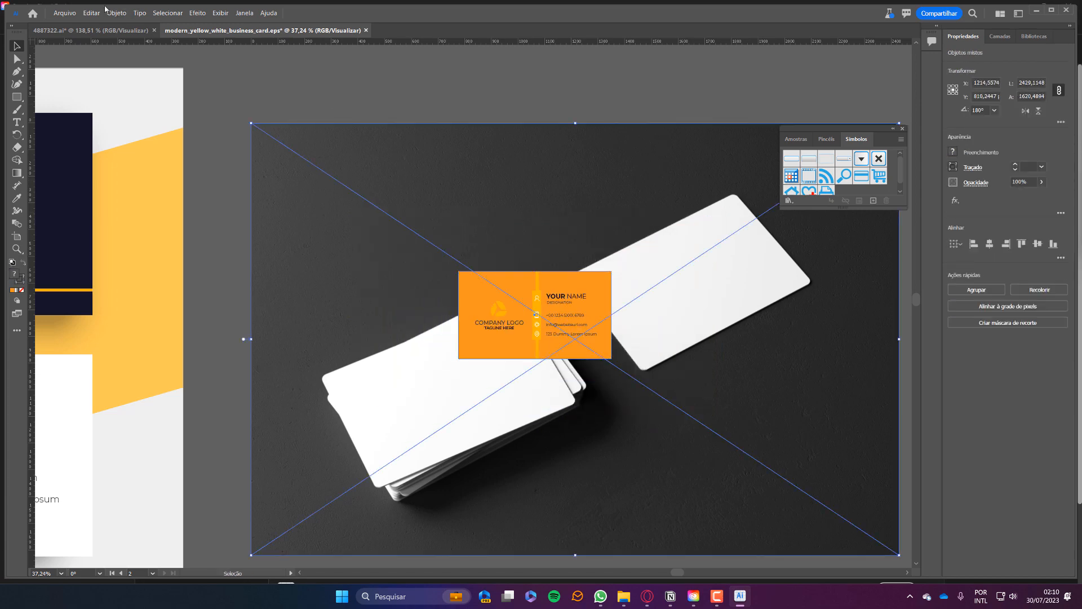
Make a mockup from the orange card and photo, placing the card on the stack's top card.
left_click(116, 13)
mouse_move(144, 369)
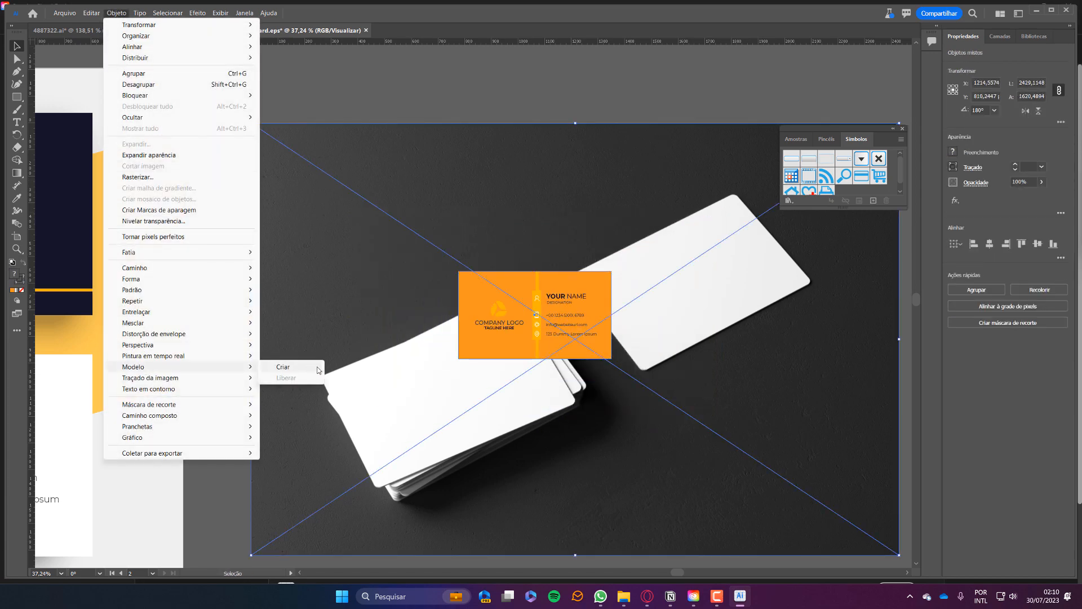
left_click(316, 368)
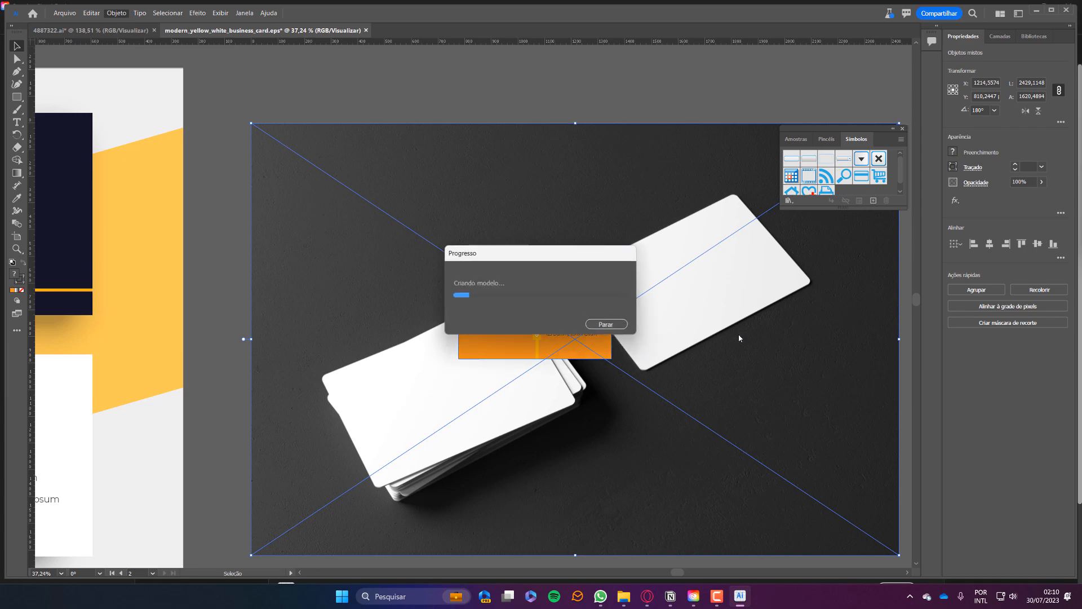
left_click_drag(514, 332, 469, 396)
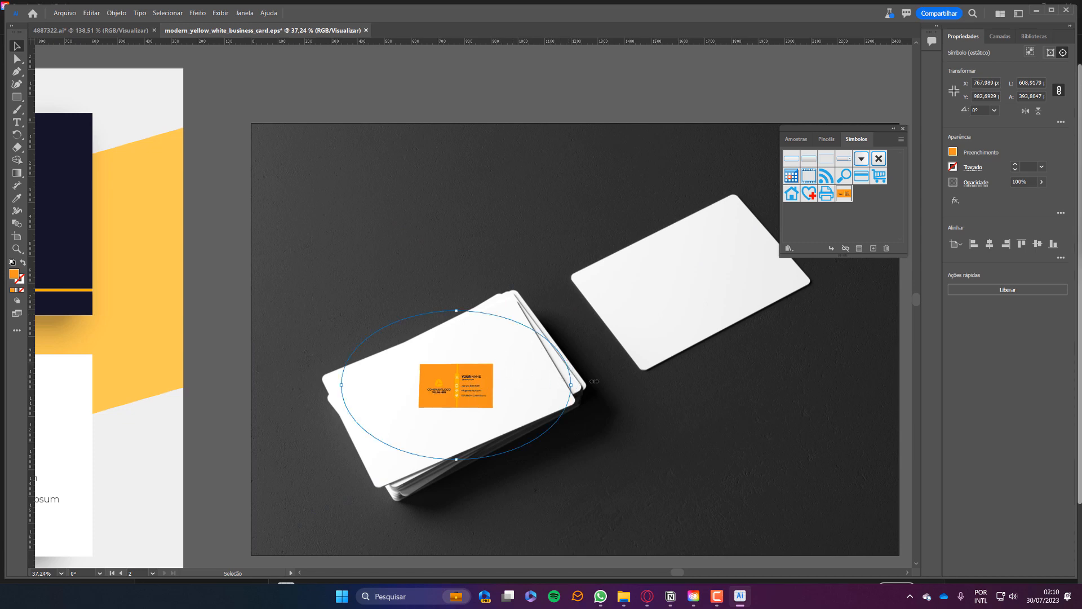
Stretch, rotate and resize the card art to match the top card's angle and edges.
left_click_drag(594, 382, 641, 380)
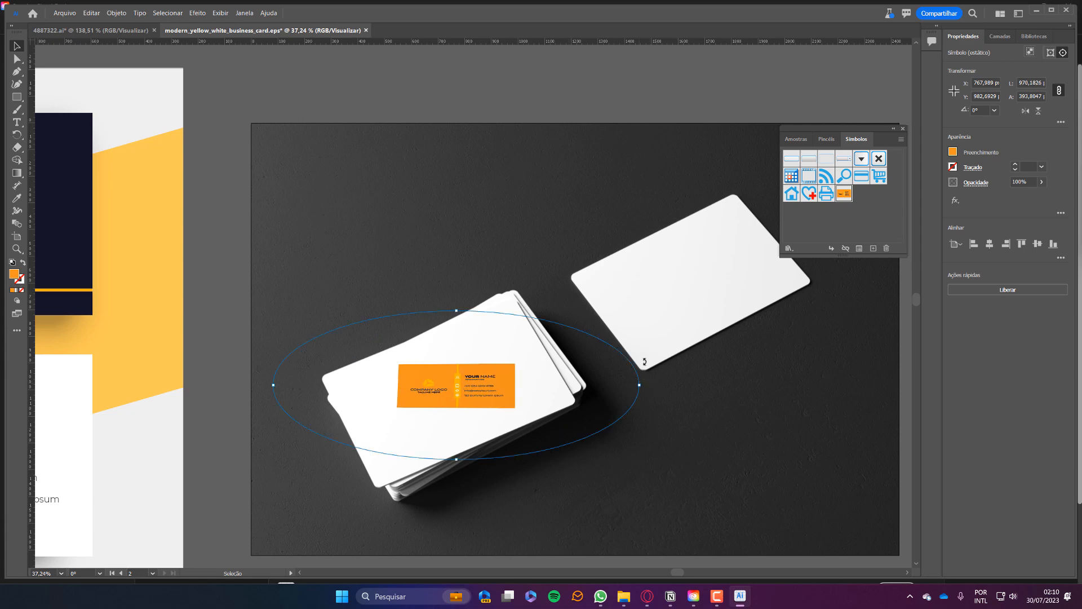
left_click_drag(644, 361, 612, 294)
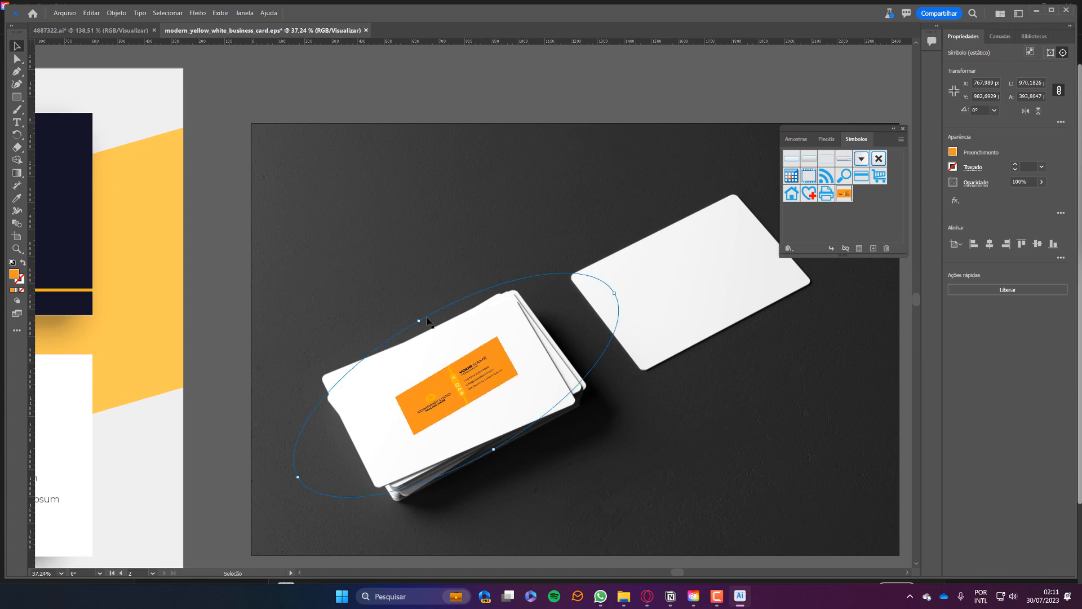
left_click_drag(369, 264, 364, 255)
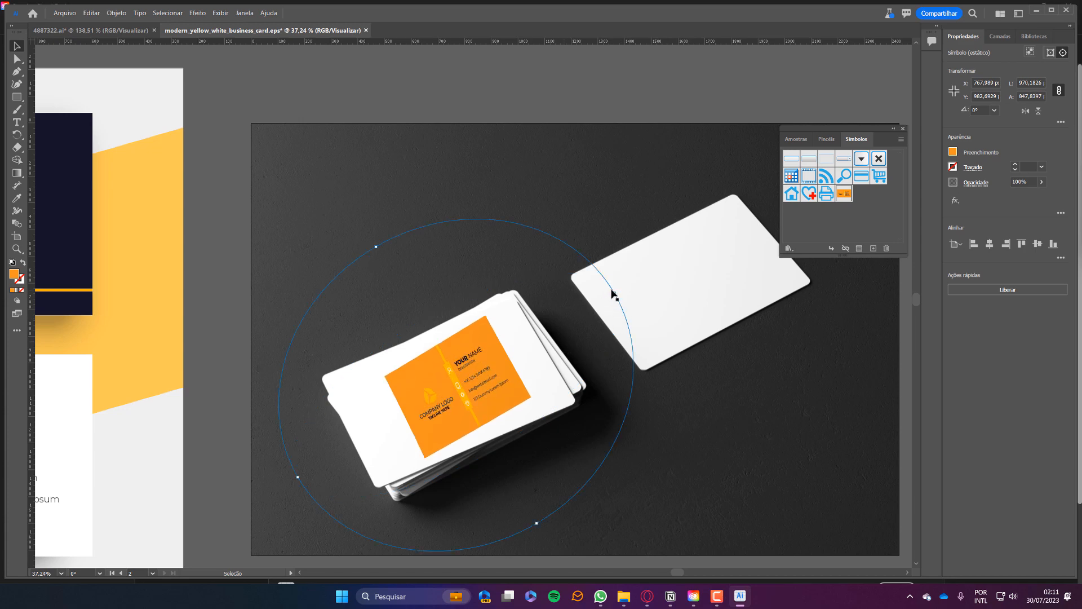
left_click_drag(702, 254, 710, 252)
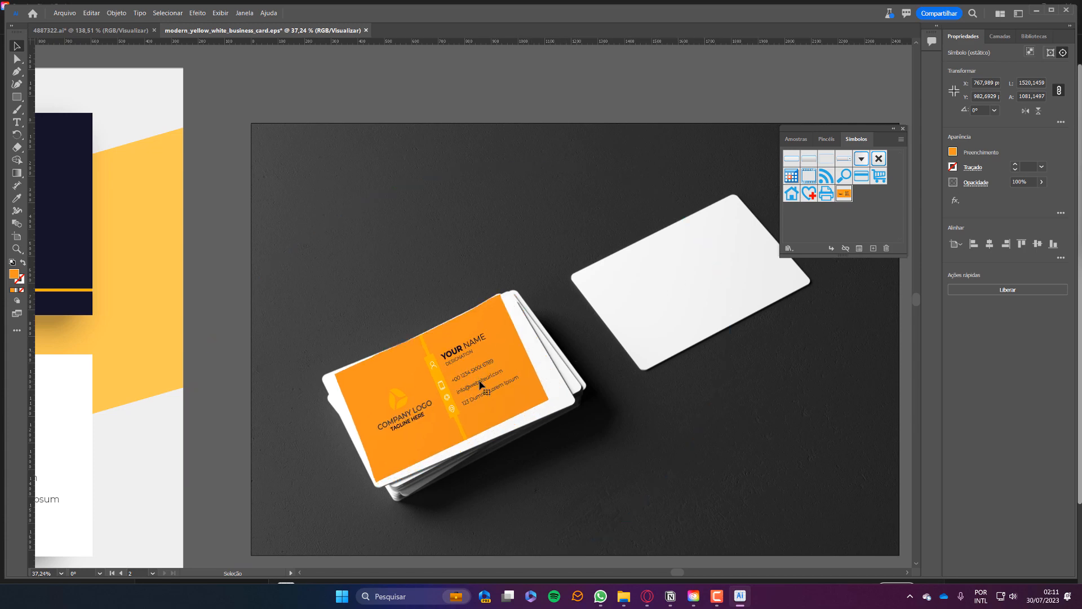
left_click_drag(480, 381, 481, 381)
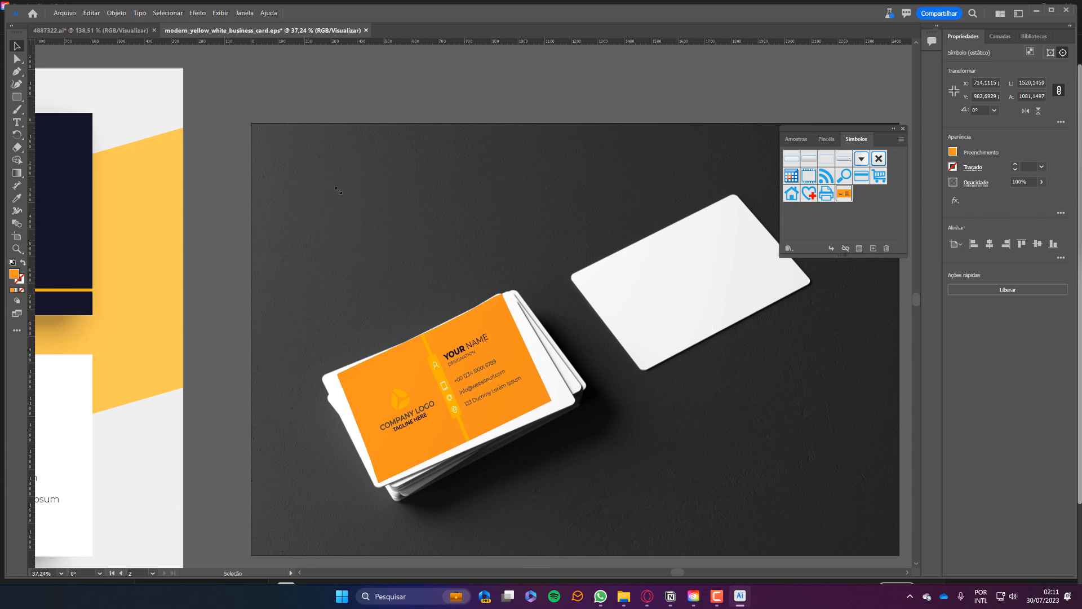
left_click_drag(337, 189, 337, 188)
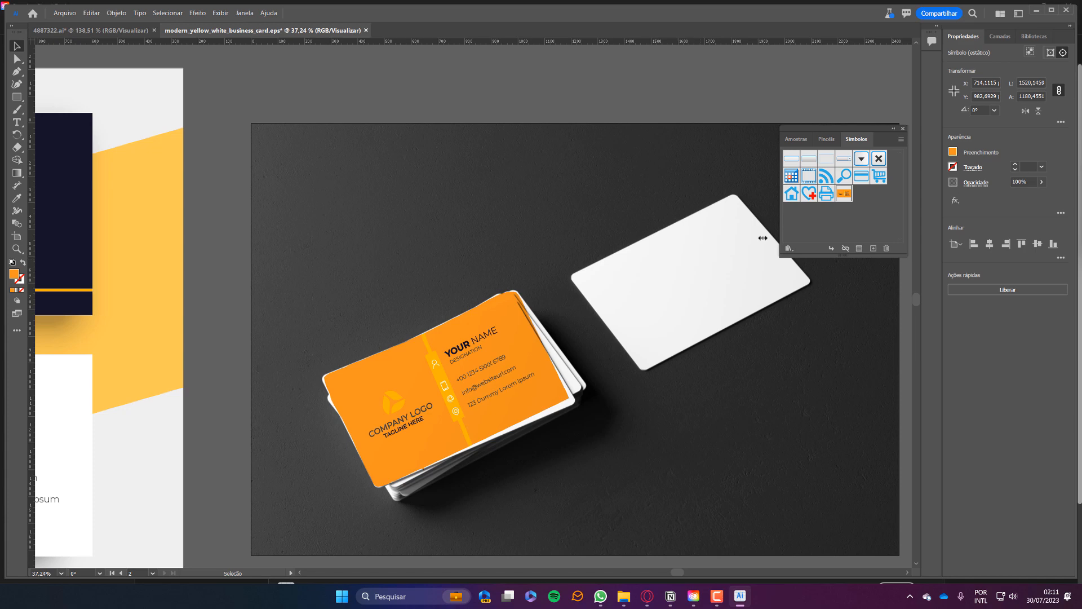
key("ctrl+0")
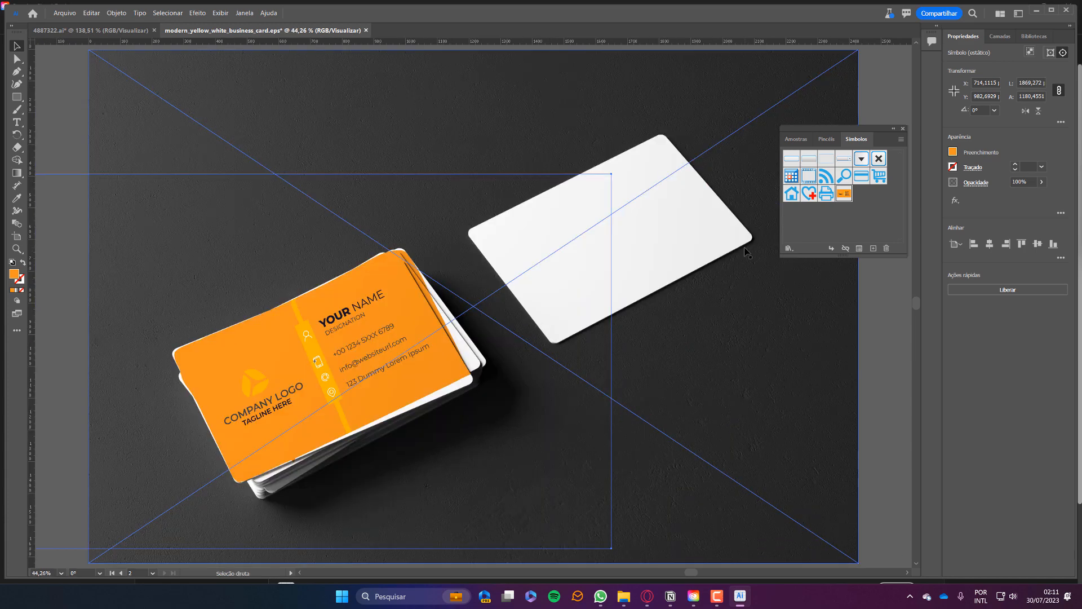
left_click(893, 323)
key("ctrl+minus")
key("ctrl+minus")
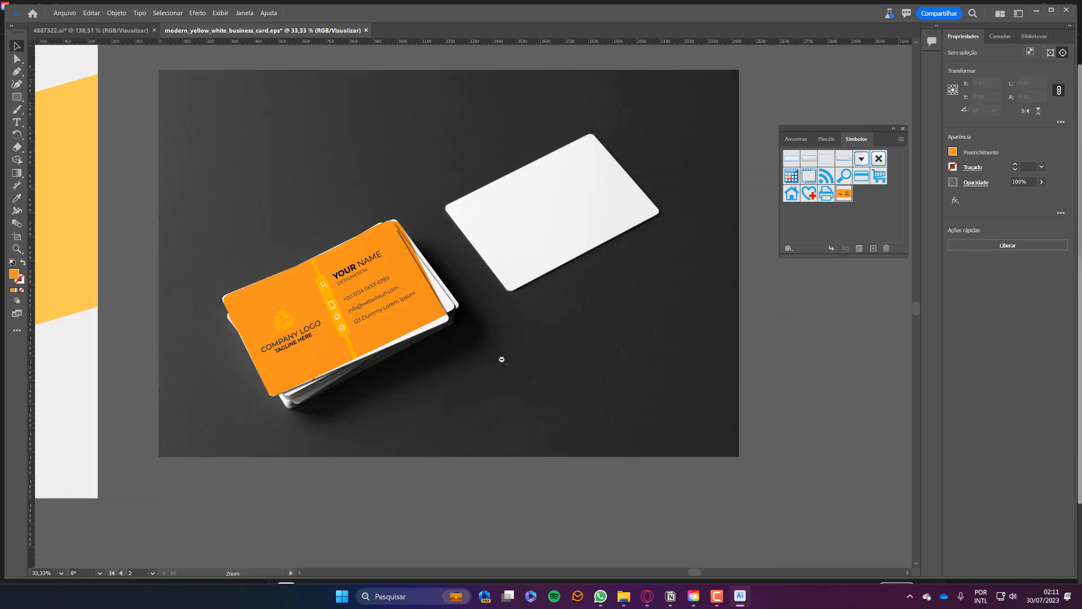
Inside the mockup, drag the card design from the stack onto the single loose card, then exit.
left_click_drag(431, 327, 593, 425)
left_click(525, 365)
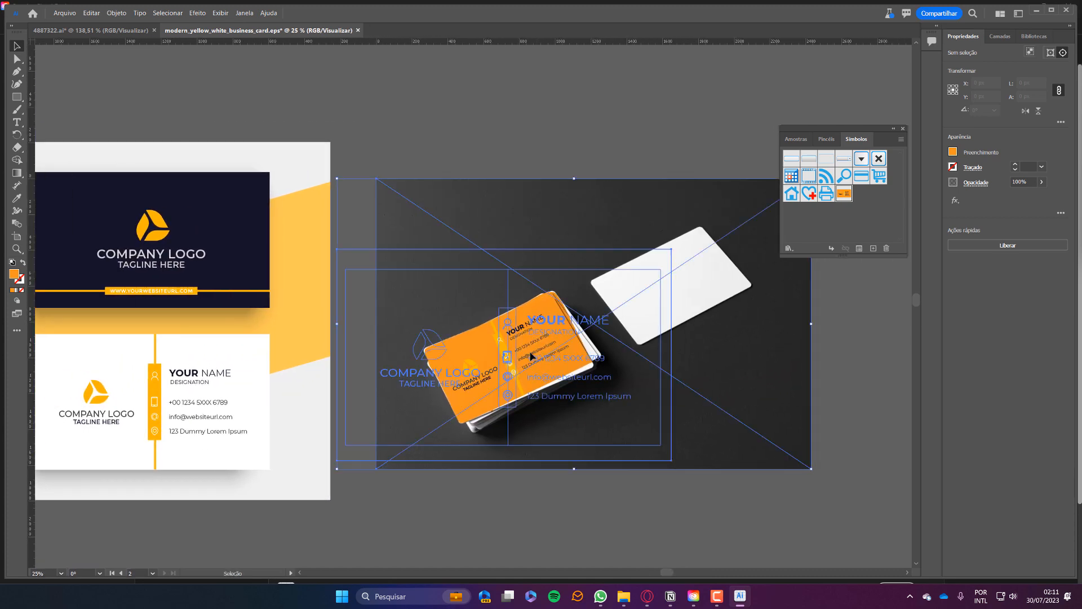
double_click(531, 357)
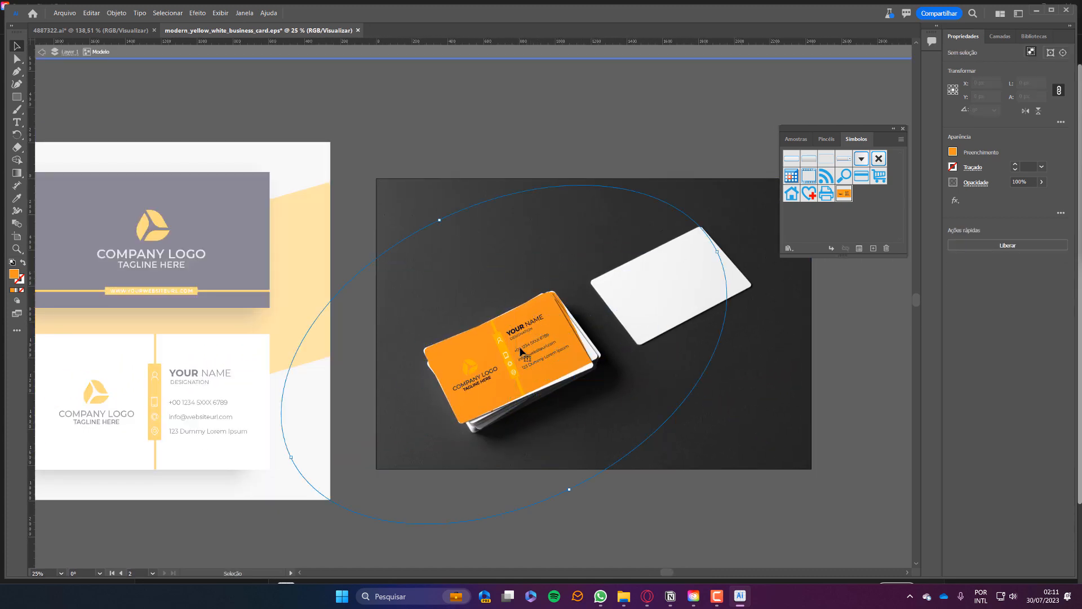
left_click(695, 302)
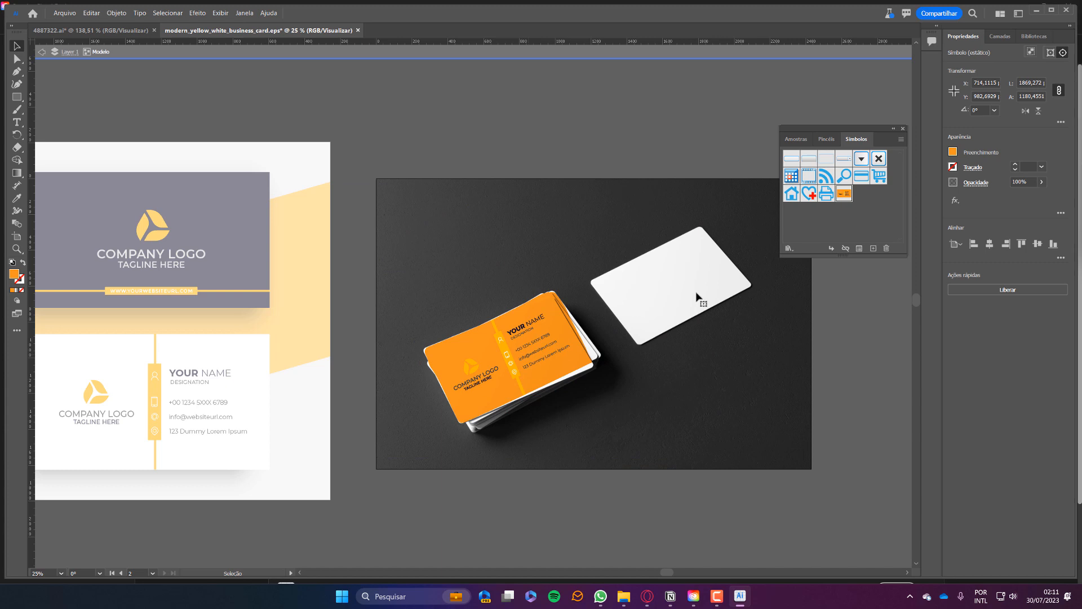
mouse_move(696, 293)
left_mouse_down()
mouse_move(697, 266)
mouse_move(698, 287)
mouse_move(687, 281)
left_mouse_up()
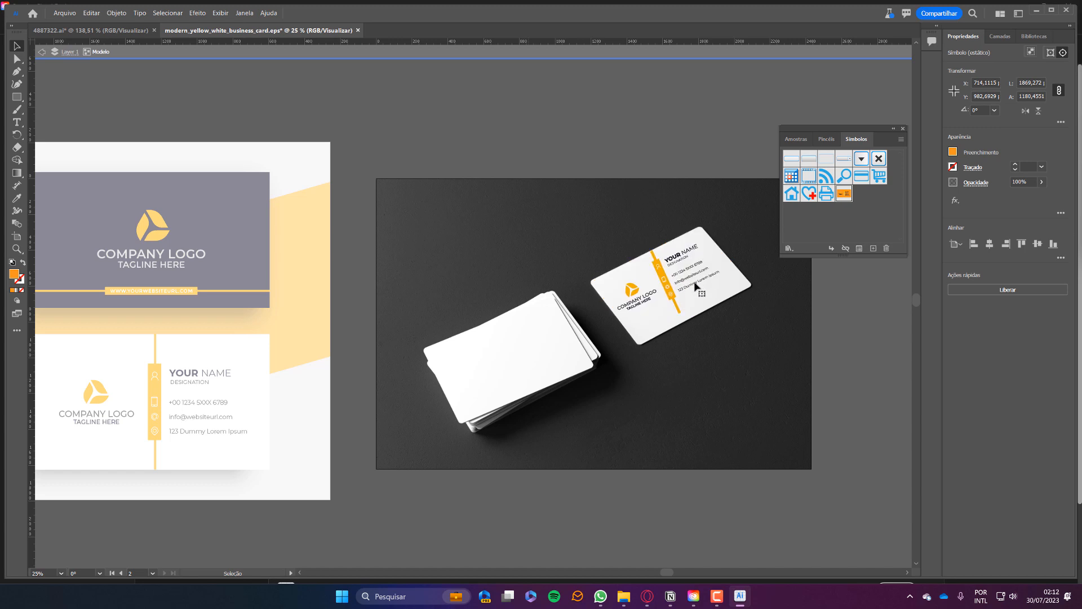
left_click_drag(695, 282, 696, 283)
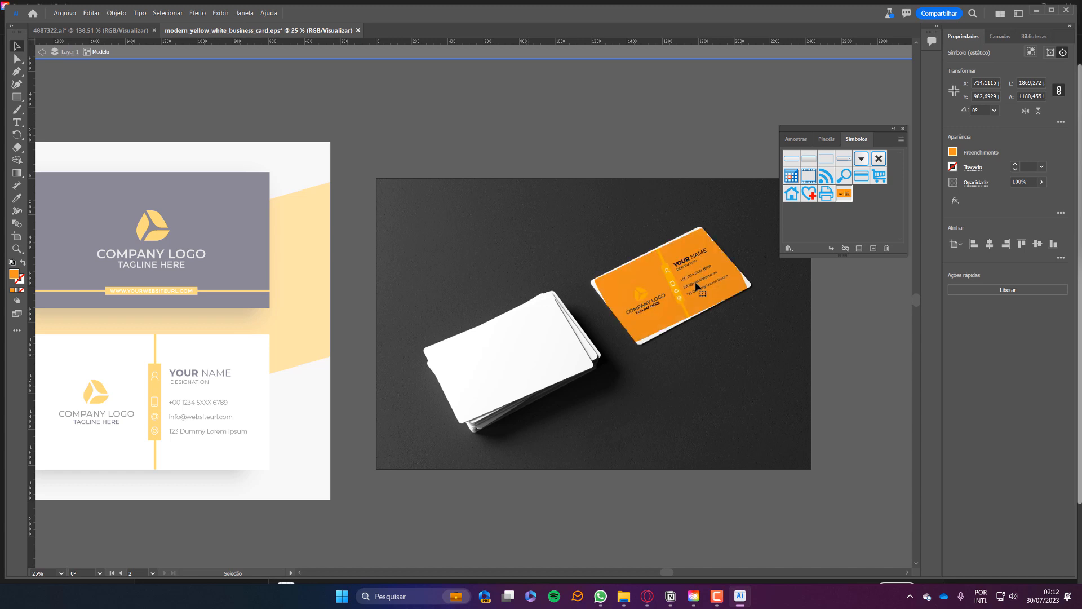
left_click(865, 333)
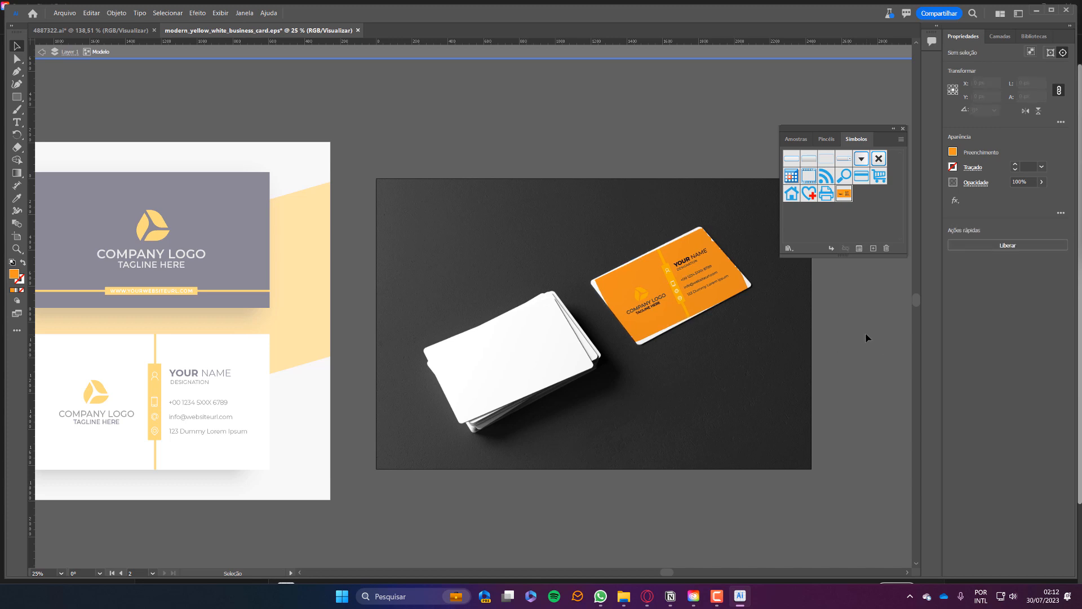
left_click(729, 290)
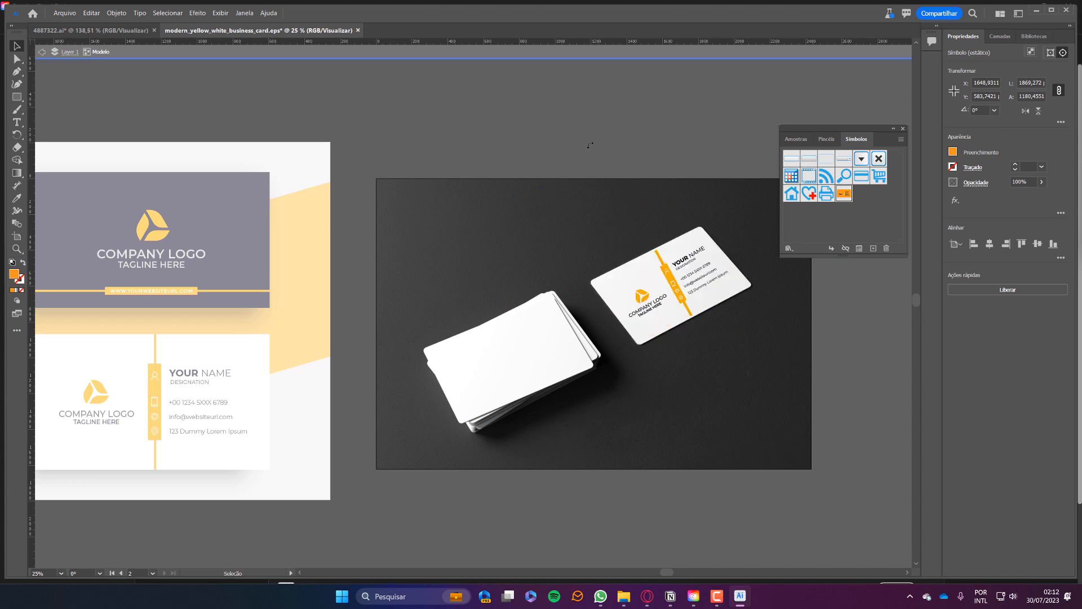
double_click(639, 506)
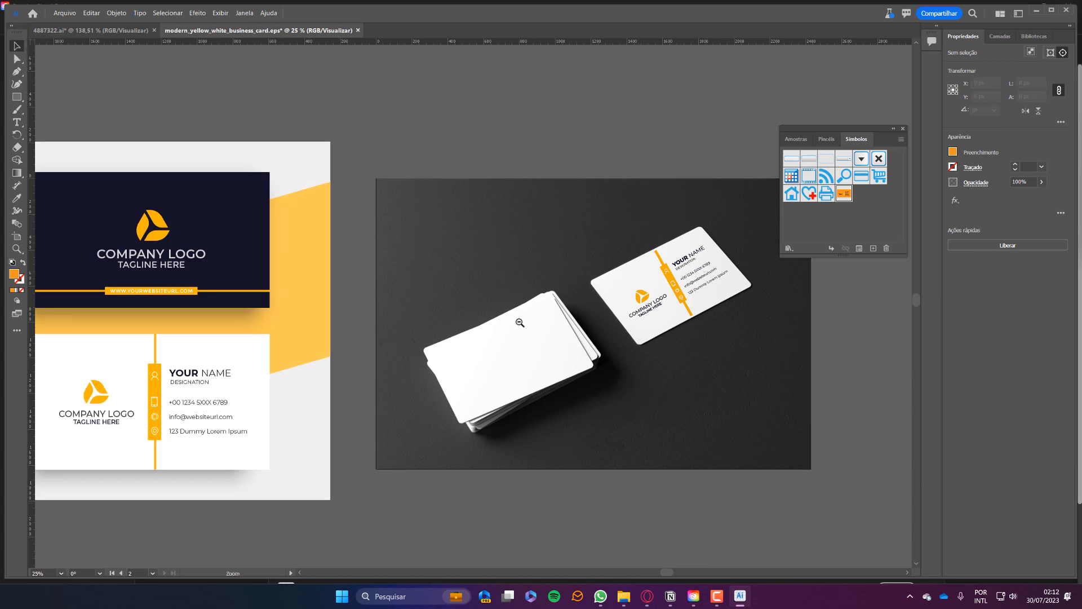
Open the mockup's card design symbol, exit symbol editing and zoom in on the updated mockup.
left_click(520, 322, "alt")
key("v")
left_click(649, 313)
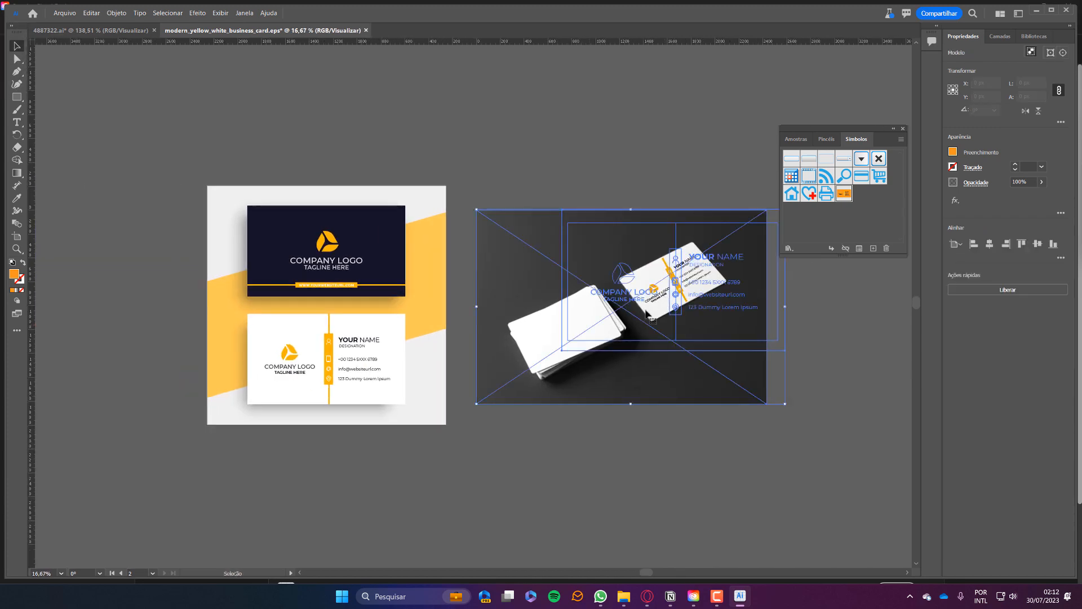
left_click(686, 464)
double_click(659, 305)
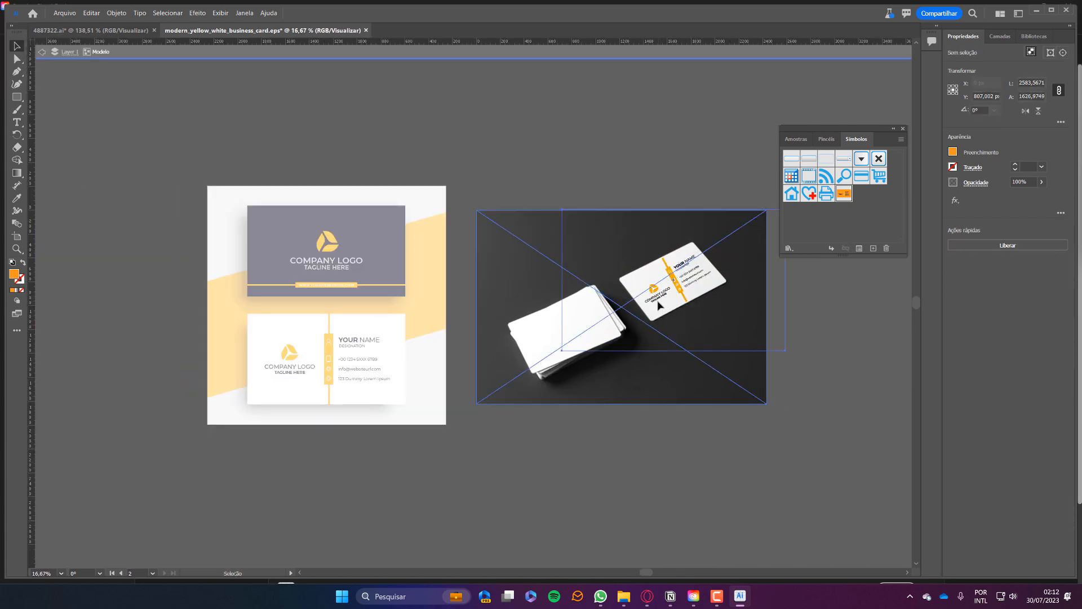
double_click(664, 304)
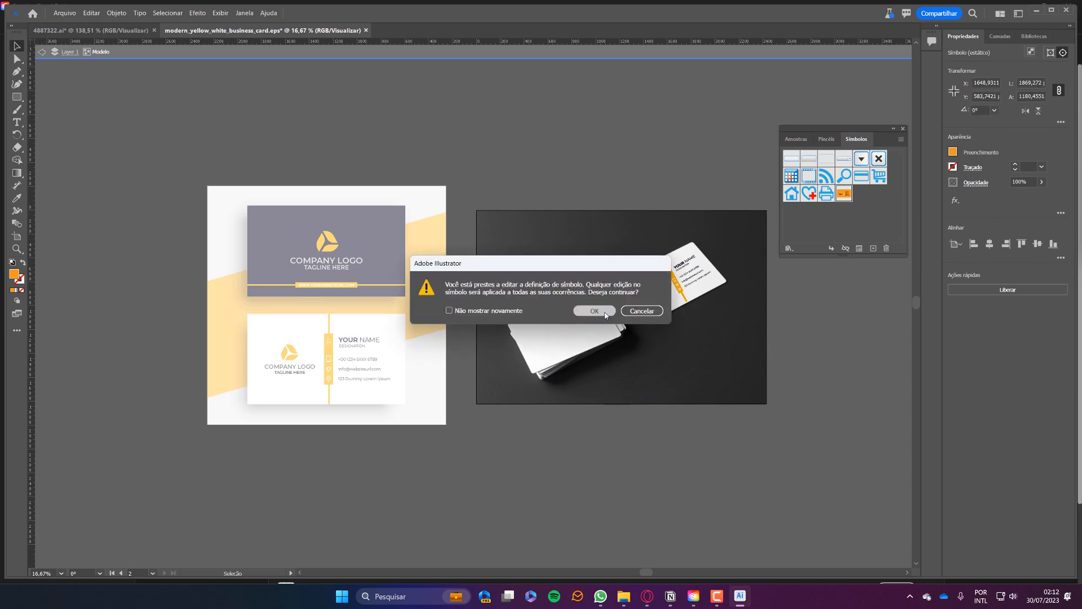
left_click(595, 311)
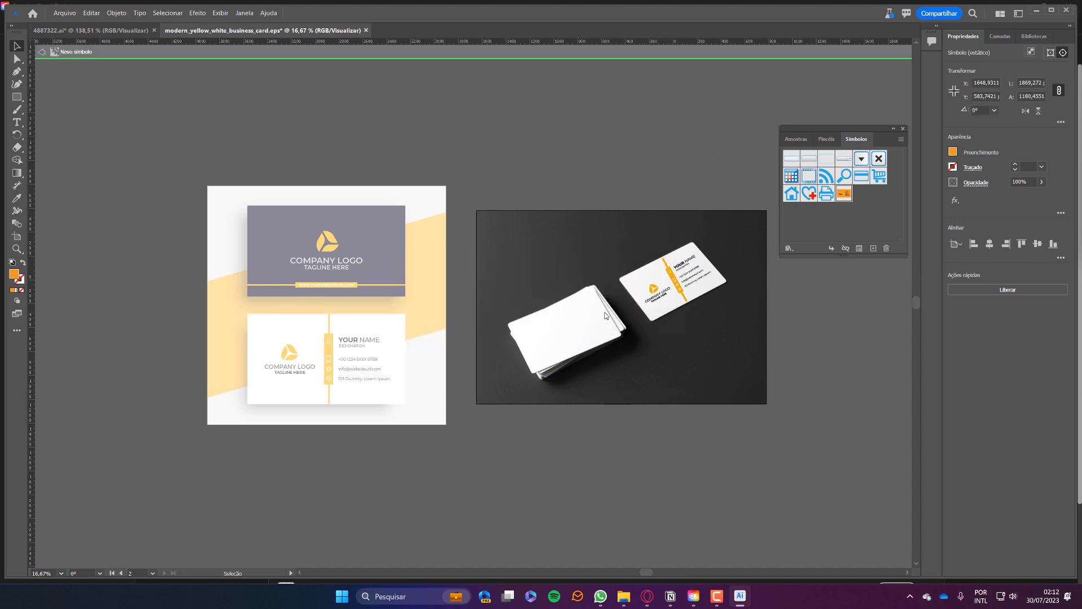
double_click(603, 452)
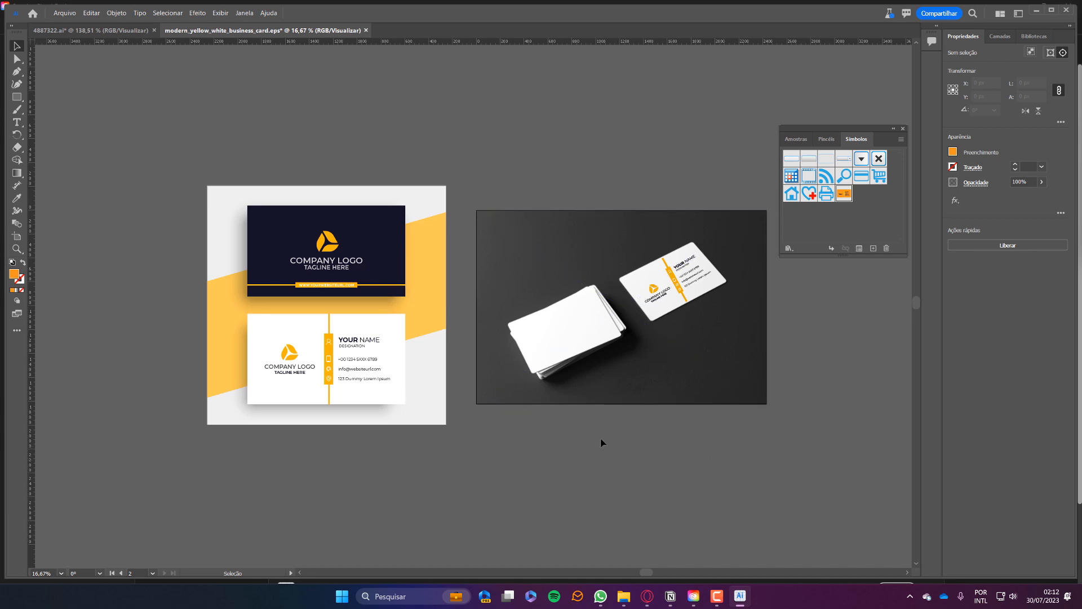
key("ctrl+plus")
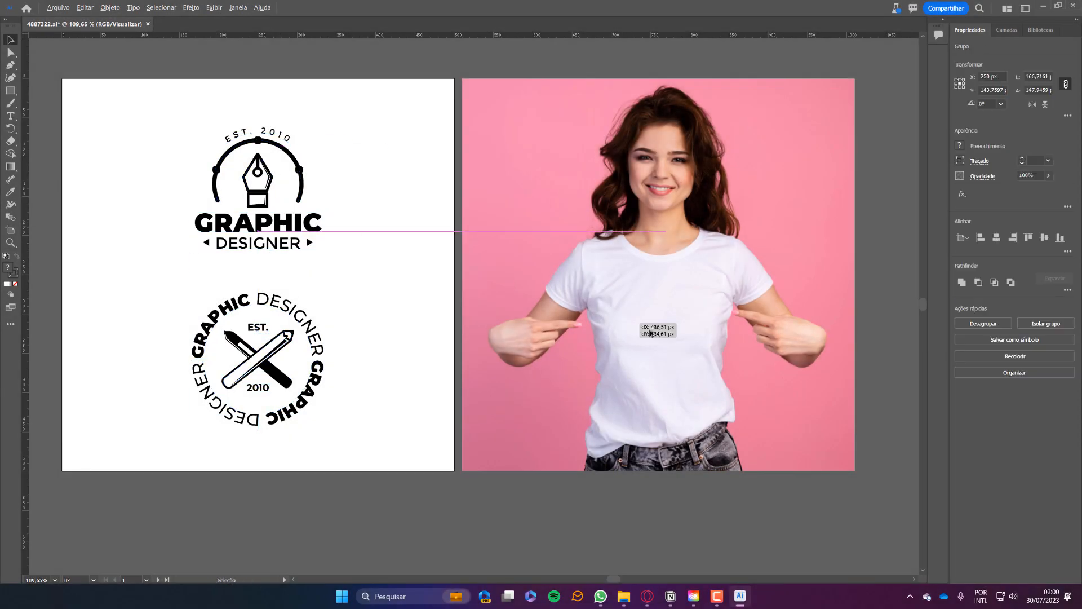
Make a mockup from the pen-nib logo and the white T-shirt photo.
left_click(85, 8)
mouse_move(109, 7)
mouse_move(169, 361)
left_click(280, 361)
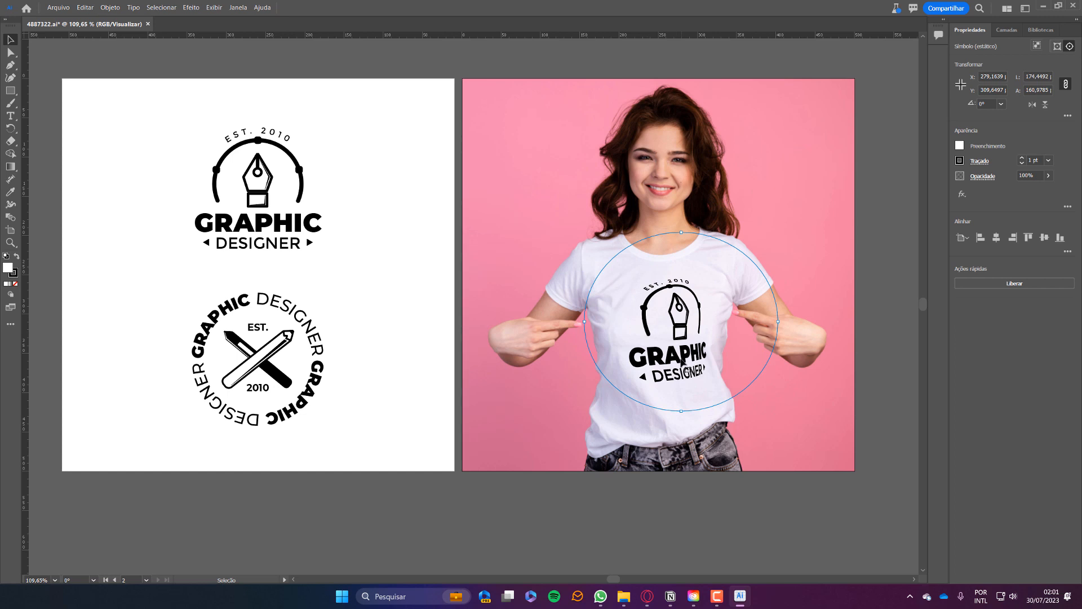
mouse_move(681, 360)
left_mouse_down()
mouse_move(662, 333)
mouse_move(569, 304)
mouse_move(762, 337)
mouse_move(682, 361)
left_mouse_up()
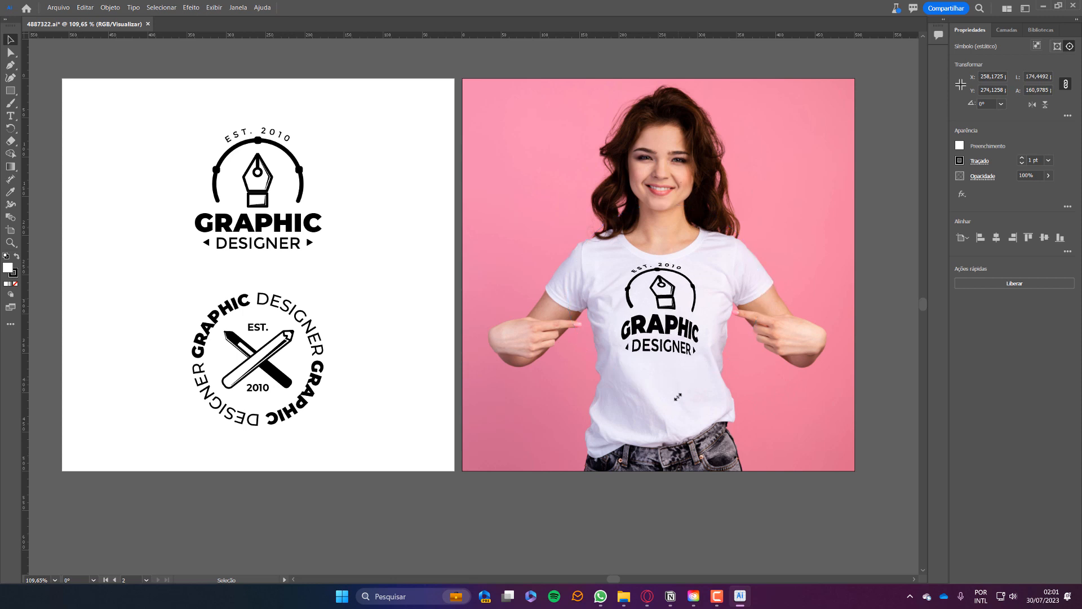
Adjust the logo's warp circle width and move it down onto the chest.
left_click_drag(762, 280, 779, 279)
left_click_drag(550, 312, 562, 312)
left_click_drag(648, 316, 645, 333)
left_click(379, 262)
double_click(662, 359)
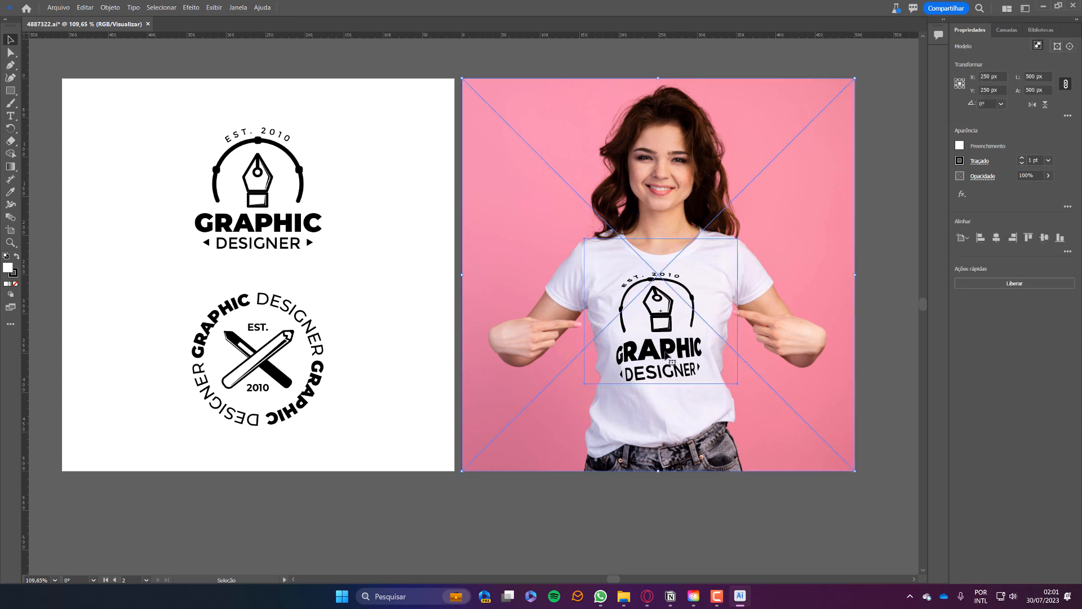
Show the Symbols panel and start editing the shirt logo symbol definition.
double_click(662, 358)
left_click(648, 314)
left_click(237, 7)
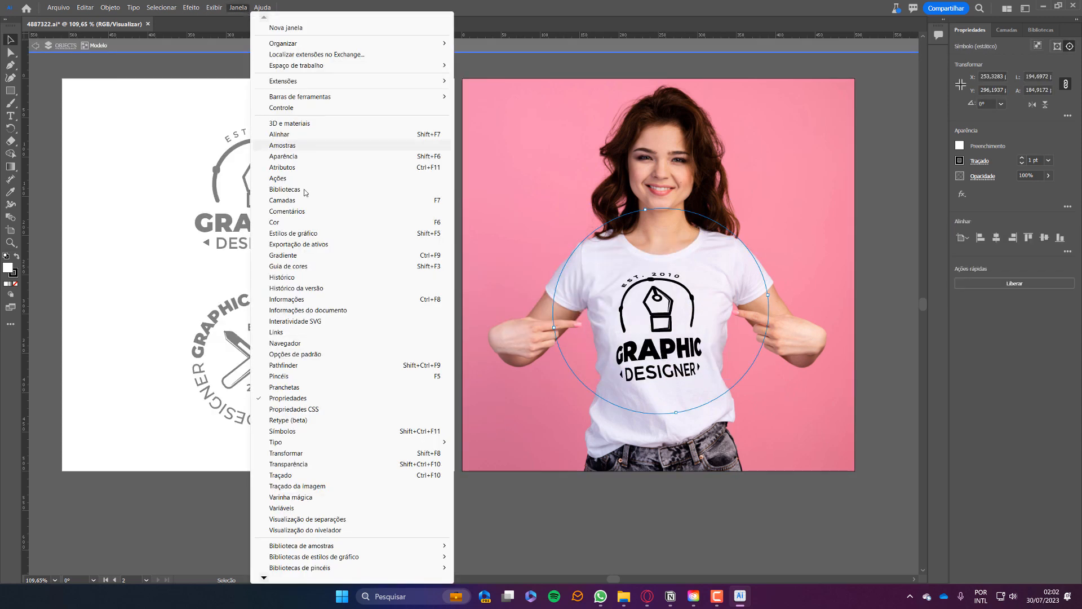
left_click(316, 431)
left_click_drag(507, 101, 835, 129)
double_click(659, 323)
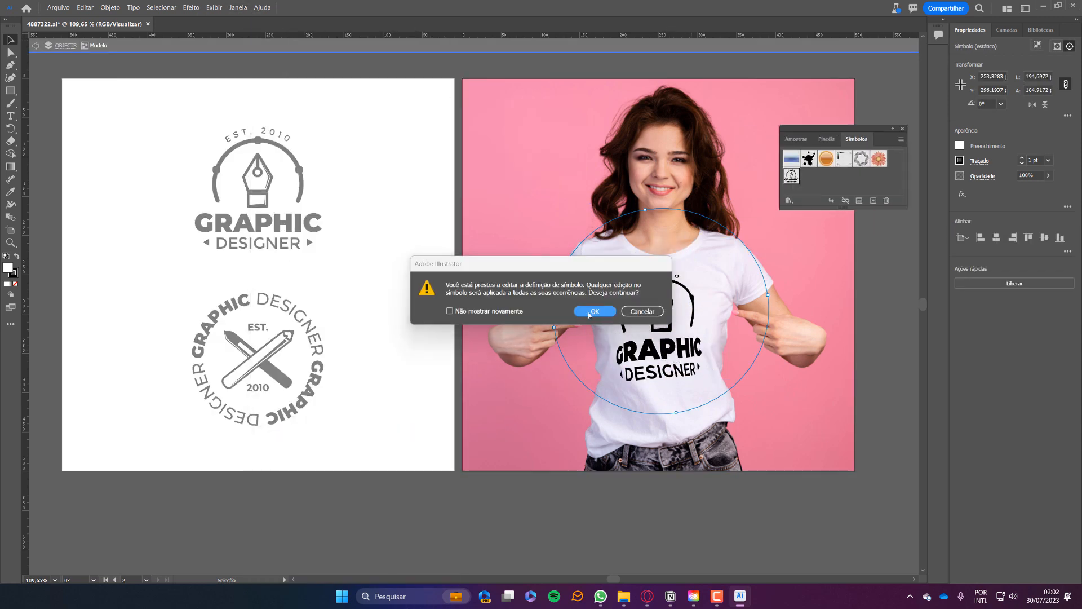
key("Return")
key("ctrl+z")
Expand the logo's appearance into plain shapes, shrink it and leave symbol editing.
left_click(110, 7)
left_click(158, 150)
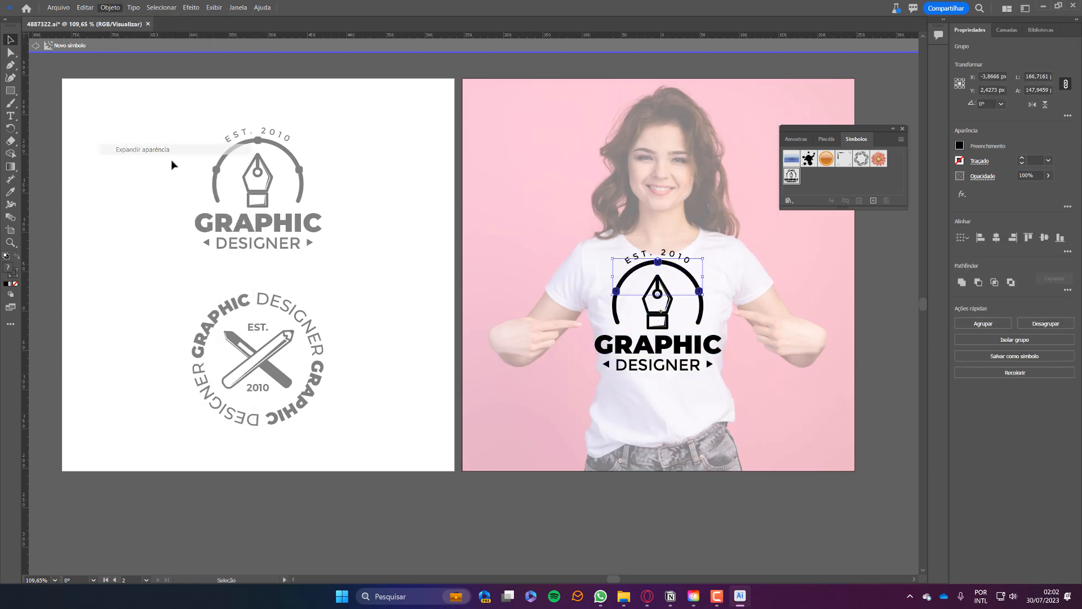
left_click(110, 7)
left_click(145, 139)
key("Return")
left_click_drag(724, 248, 707, 263)
key("Escape")
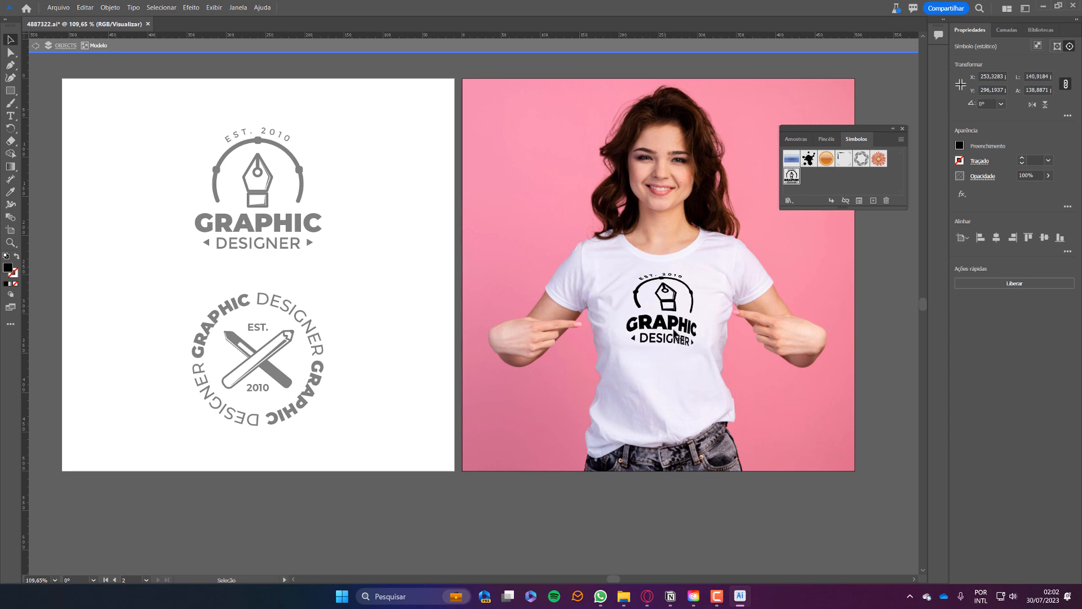
Release the shirt mockup and delete the pen-nib logo from the shirt.
left_click(85, 7)
mouse_move(110, 8)
mouse_move(217, 363)
left_click(279, 372)
left_click(685, 333)
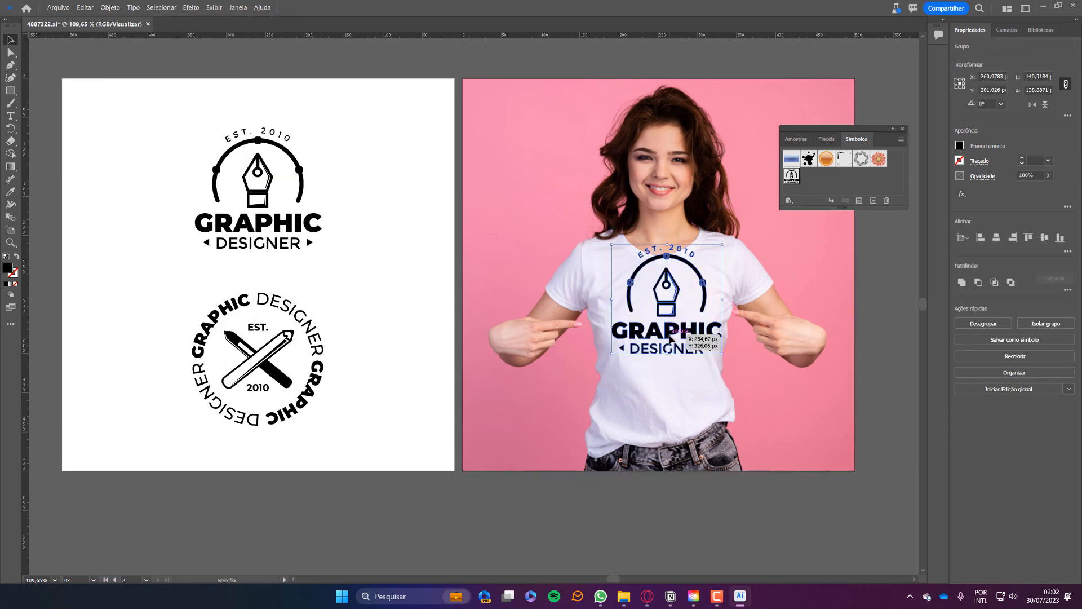
key("Delete")
Select the circular Graphic Designer badge and expand it into shapes.
left_click(265, 363)
left_click(109, 7)
left_click(135, 150)
left_click_drag(133, 276, 133, 309)
left_click(110, 7)
left_click(130, 138)
Move the expanded badge onto the shirt's chest and shrink it to fit.
left_click(515, 388)
left_click_drag(254, 363, 659, 324)
left_click_drag(729, 251, 702, 277)
left_click(569, 220, "shift")
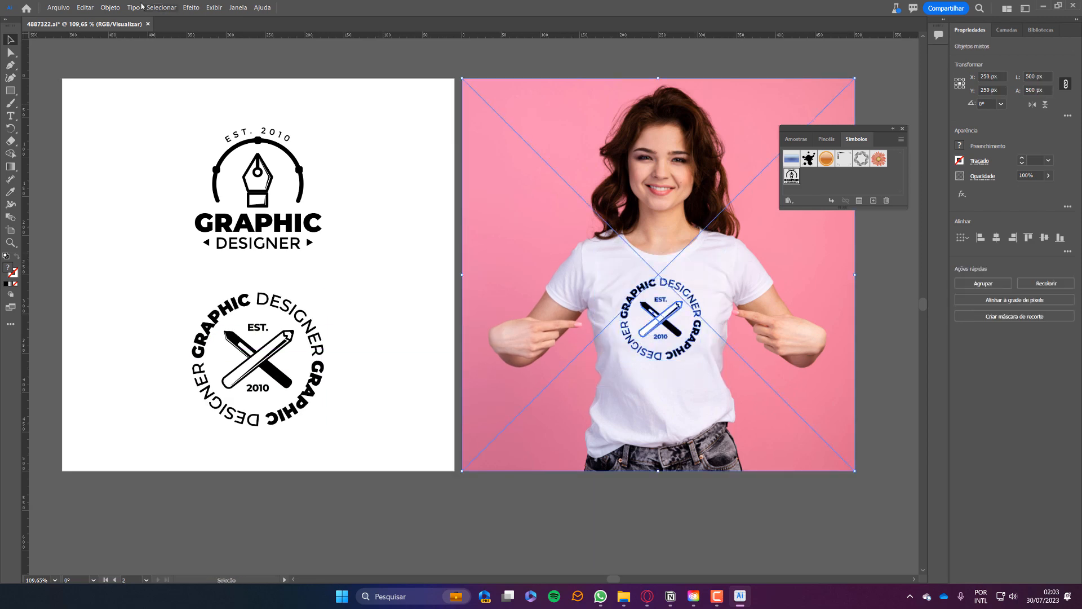
Make a mockup from the circular badge and the shirt photo, then open it for adjustment.
left_click(110, 7)
mouse_move(218, 364)
left_click(279, 362)
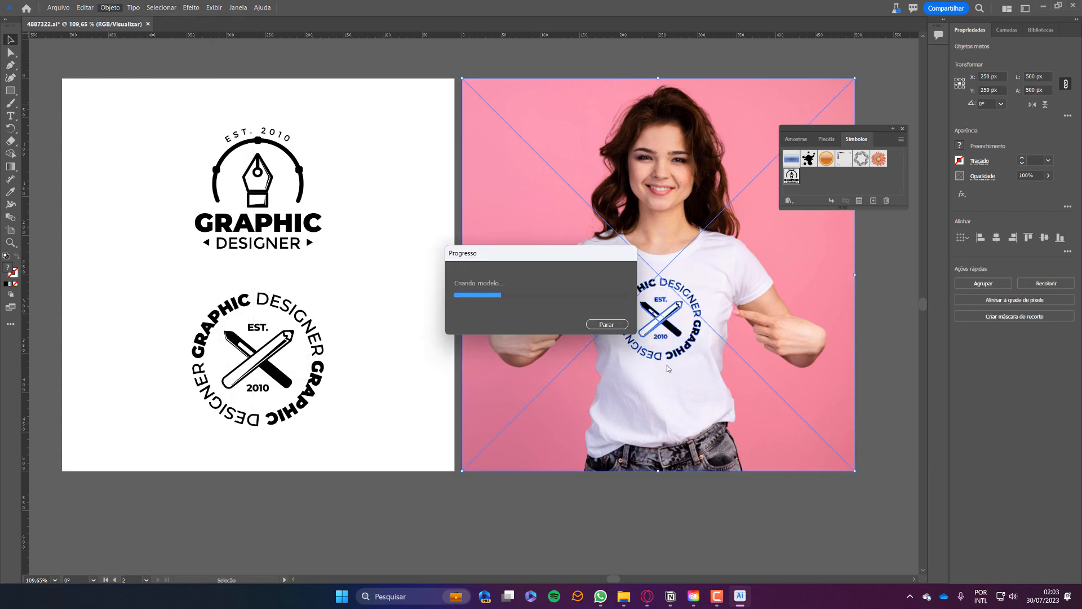
left_click_drag(674, 331, 792, 413)
double_click(464, 304)
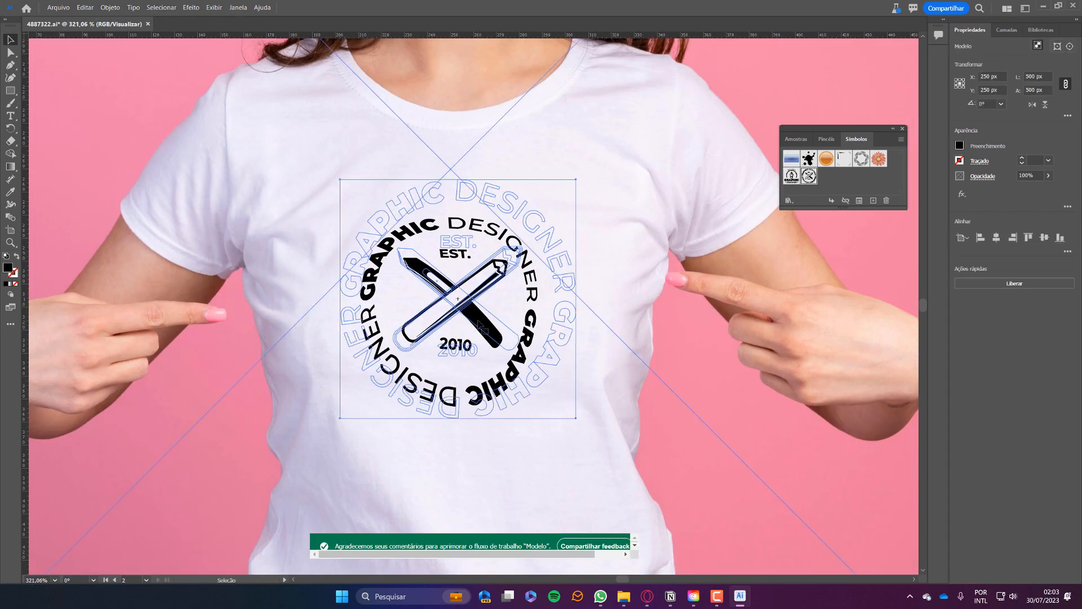
Reposition and stretch the badge on the chest, undo the vertical stretch, then exit.
left_click_drag(463, 303, 472, 236)
left_click_drag(634, 222, 693, 222)
left_click_drag(464, 390, 466, 498)
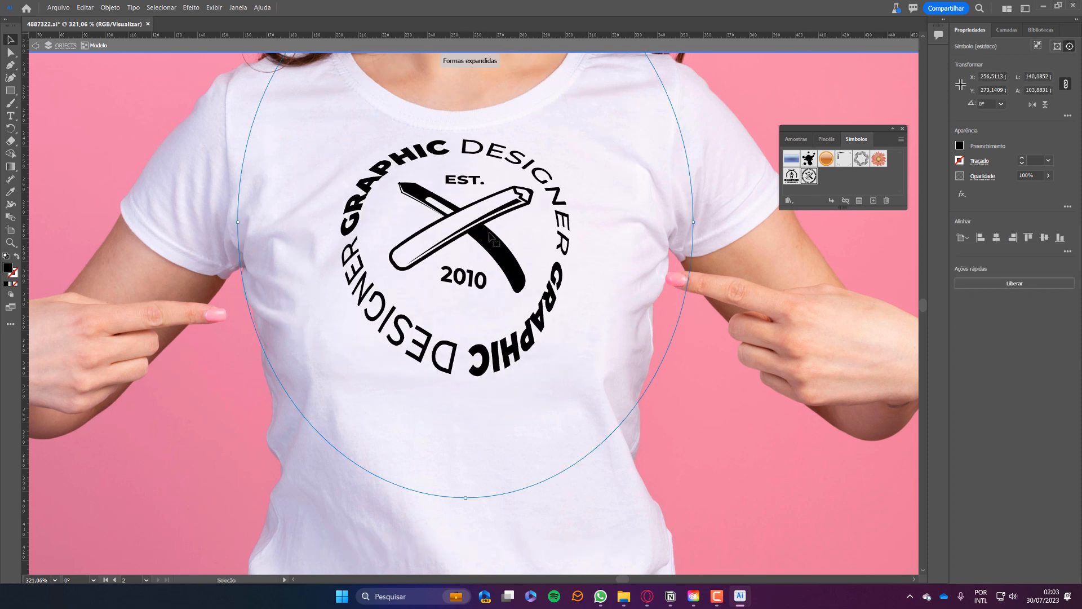
left_click_drag(409, 460, 426, 514)
scroll(426, 513, "down", 2)
left_click_drag(502, 244, 569, 203)
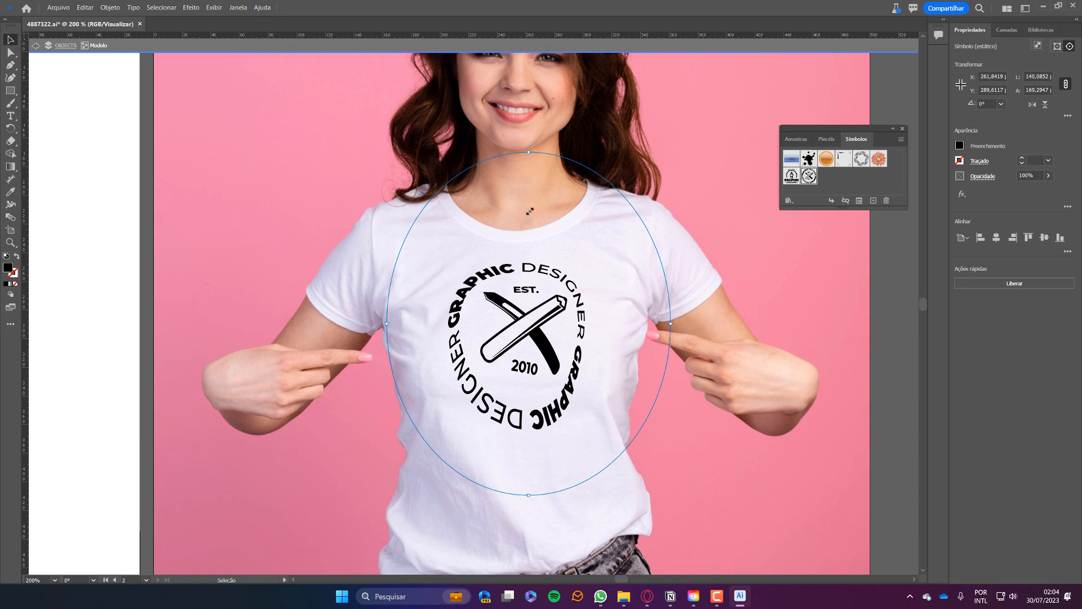
key("ctrl+z")
scroll(524, 210, "down", 2)
key("Escape")
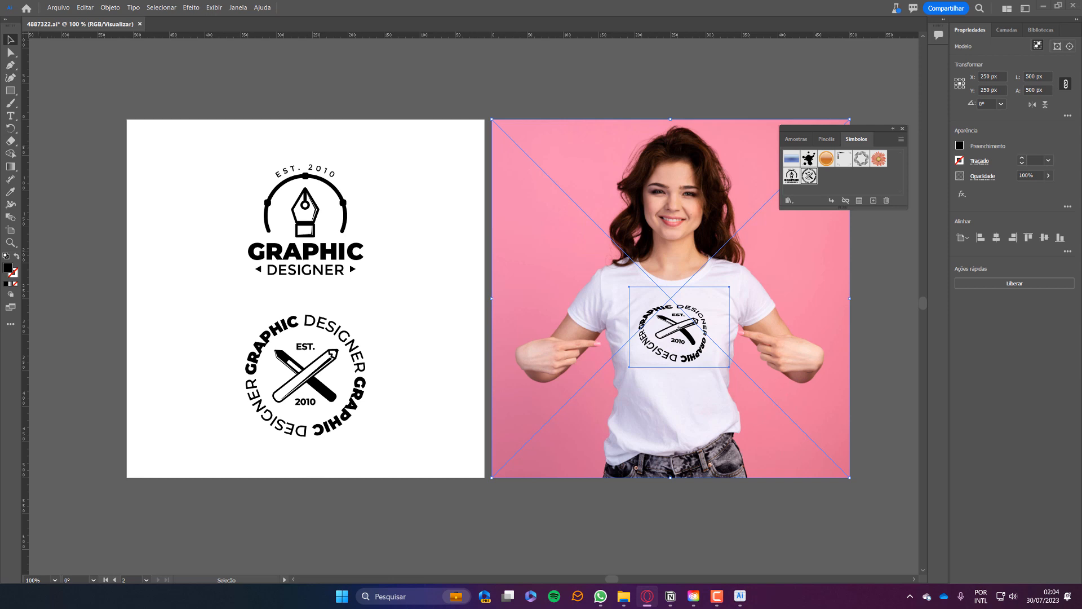
left_click(888, 298)
scroll(488, 208, "down", 2)
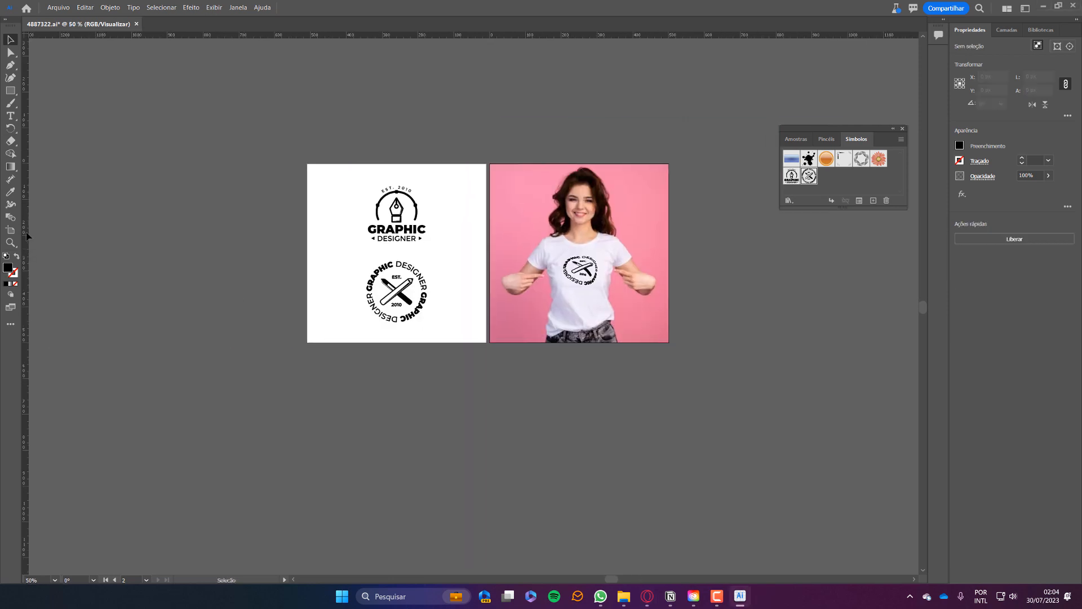
Duplicate the artboard below and delete the copied artwork from the new artboard.
key("shift+o")
left_click_drag(408, 289, 408, 483)
key("Escape")
left_click_drag(496, 515, 316, 372)
key("Delete")
Place the box photo on the new artboard, centred and scaled to the artboard width.
left_click_drag(372, 424, 373, 424)
left_click(996, 237)
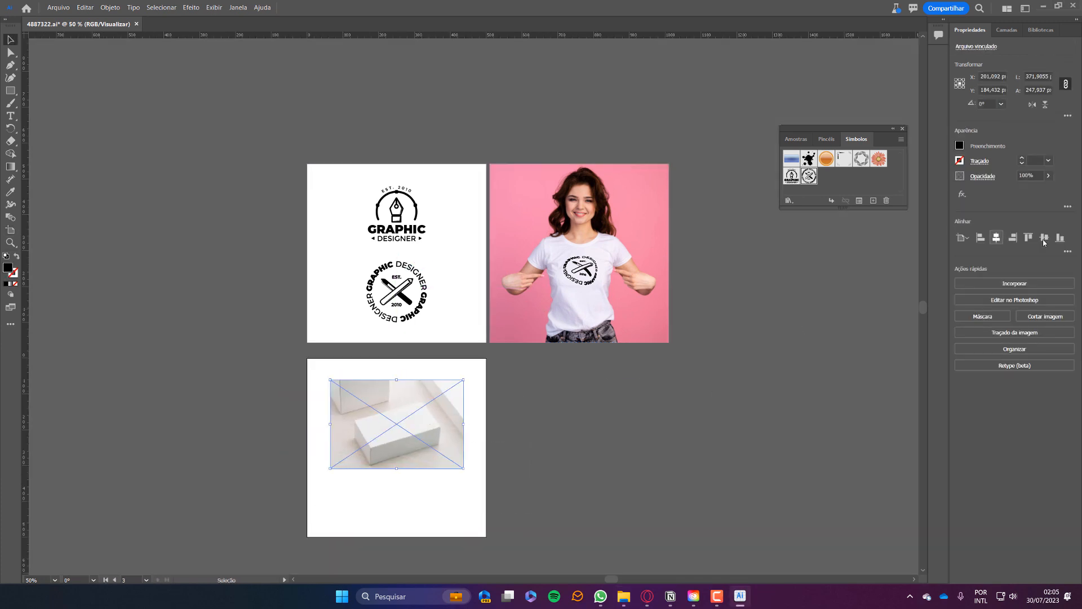
left_click(1043, 237)
scroll(282, 502, "up", 2)
left_click_drag(646, 392, 692, 392)
Copy the round badge onto the box photo and make a mockup from both.
left_click_drag(527, 92, 527, 411)
left_click(428, 316, "shift")
left_click(109, 8)
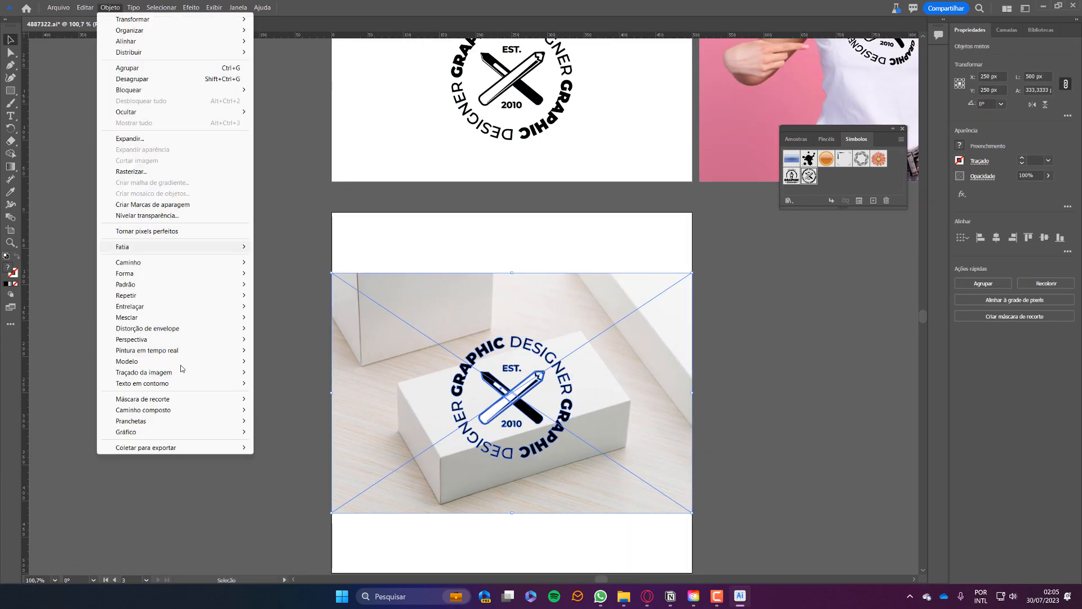
mouse_move(181, 363)
left_click(276, 362)
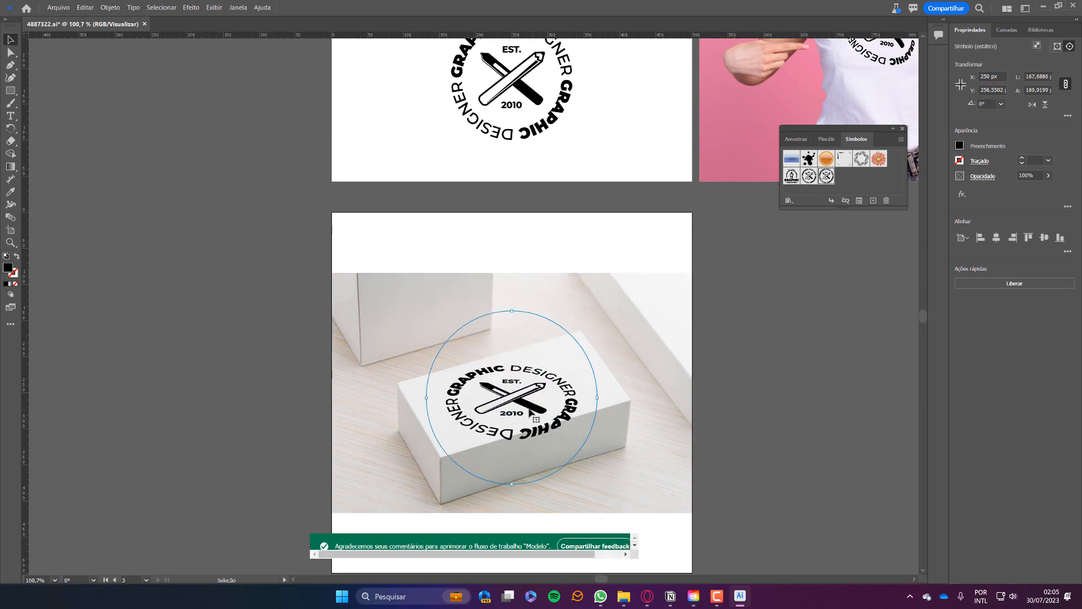
Position the warped badge on the box lid and add a smaller copy on the side.
left_click_drag(529, 413, 578, 387)
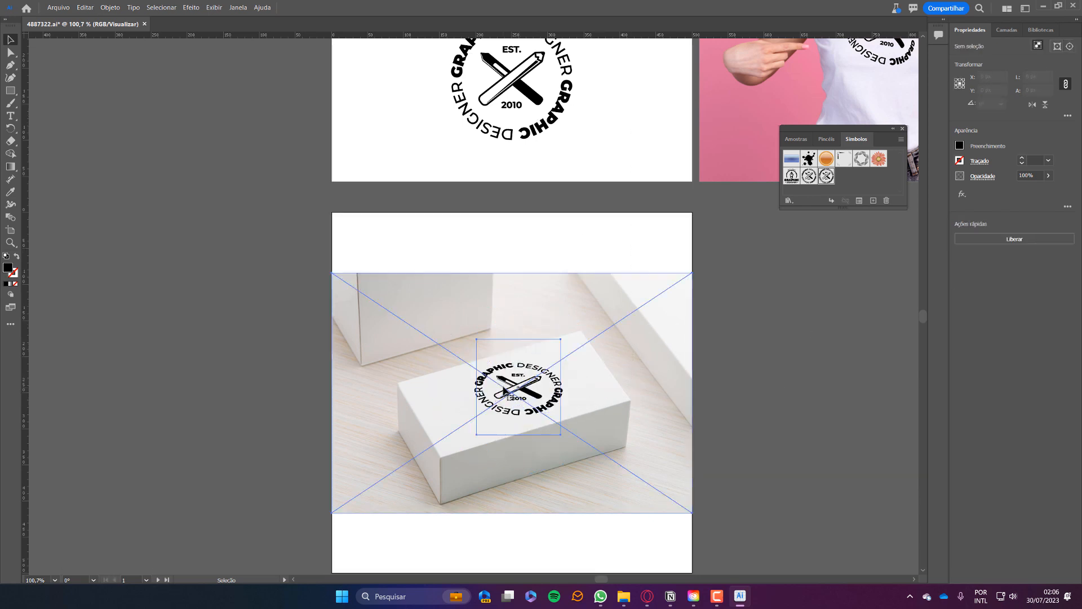
double_click(523, 389)
left_click_drag(523, 389, 578, 442)
key("ctrl+z")
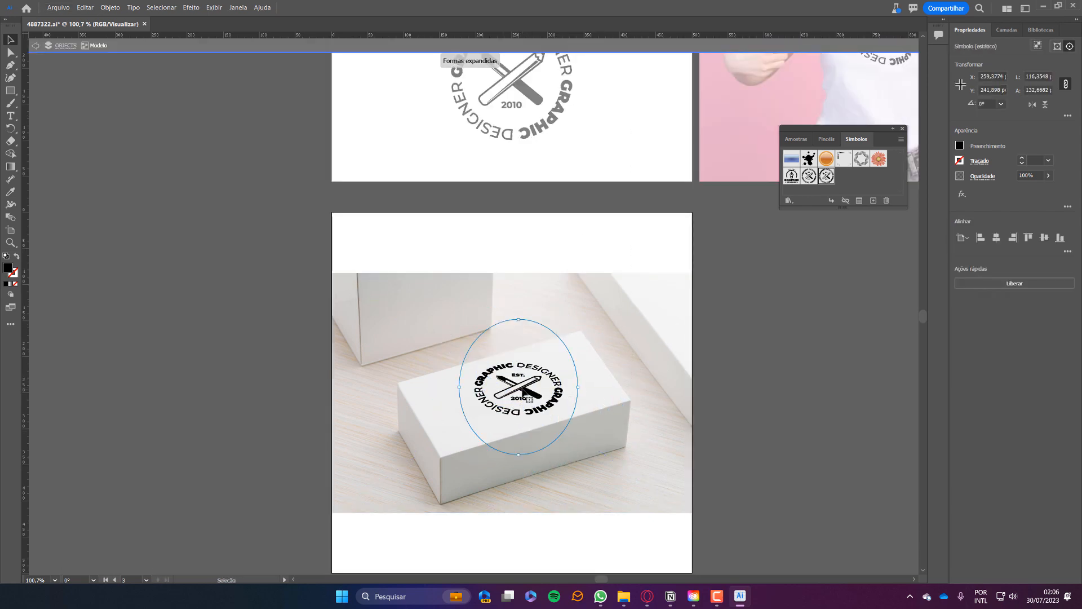
left_click_drag(516, 390, 560, 441)
double_click(803, 401)
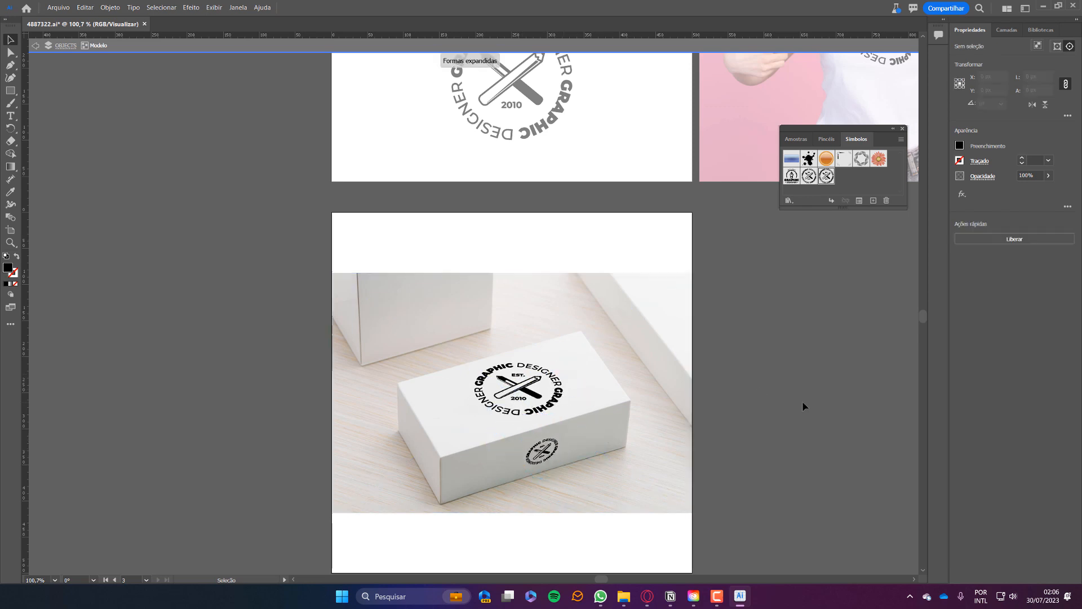
Bring the pen-nib logo over the box photo and select the box mockup.
scroll(570, 65, "up", 3)
left_click_drag(559, 90, 775, 459)
scroll(775, 459, "down", 3)
left_click_drag(711, 352, 578, 389)
left_click(428, 339)
left_click(110, 8)
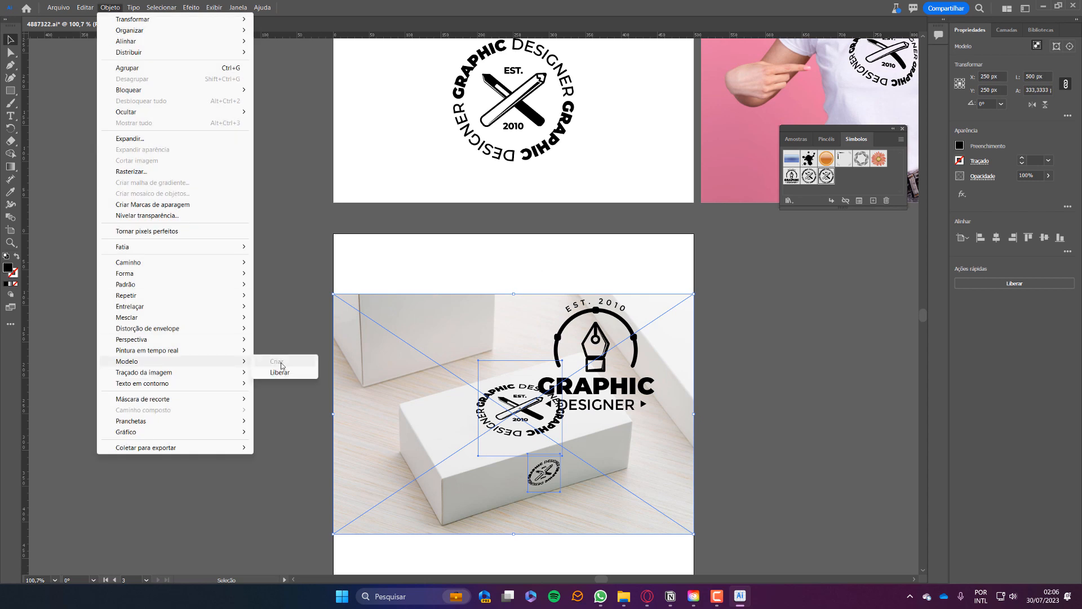
Paste the pen-nib logo into the box mockup, rotated onto the rear box's face.
left_click_drag(596, 349, 709, 366)
key("ctrl+x")
double_click(535, 434)
key("ctrl+v")
left_click_drag(477, 327, 444, 336)
left_click_drag(530, 324, 521, 345)
mouse_move(437, 339)
left_mouse_down()
mouse_move(451, 337)
mouse_move(443, 332)
left_mouse_up()
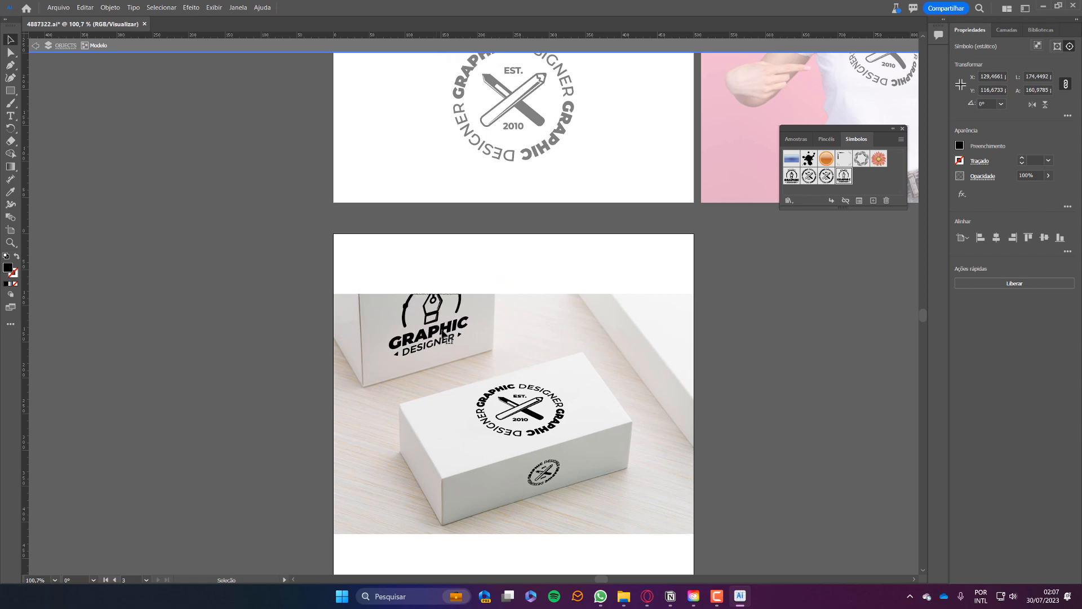
double_click(599, 367)
Zoom in to inspect the warped pen-nib logo's edges, then zoom back out.
scroll(500, 414, "up", 5)
left_click_drag(501, 414, 553, 445)
left_click_drag(383, 176, 507, 186)
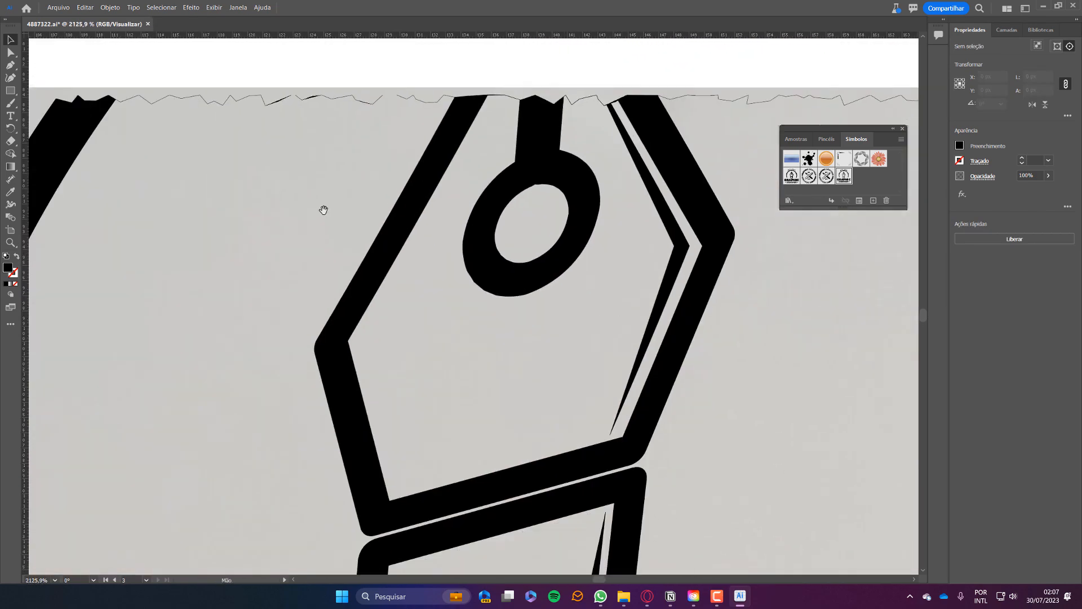
left_click_drag(323, 210, 532, 437)
left_click_drag(532, 437, 315, 294)
left_click_drag(650, 532, 535, 320)
scroll(523, 358, "up", 3)
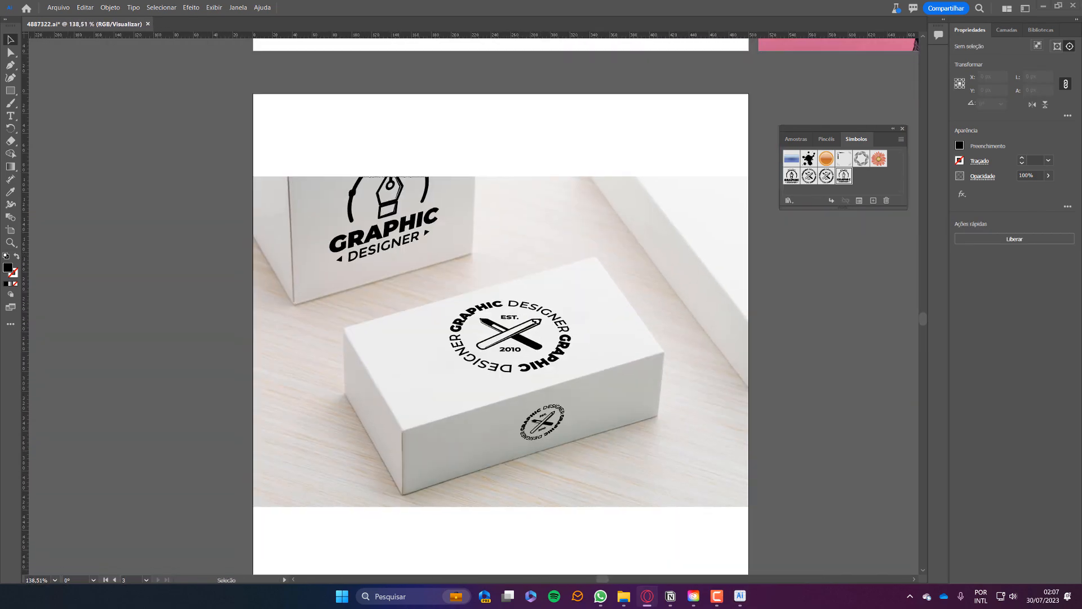